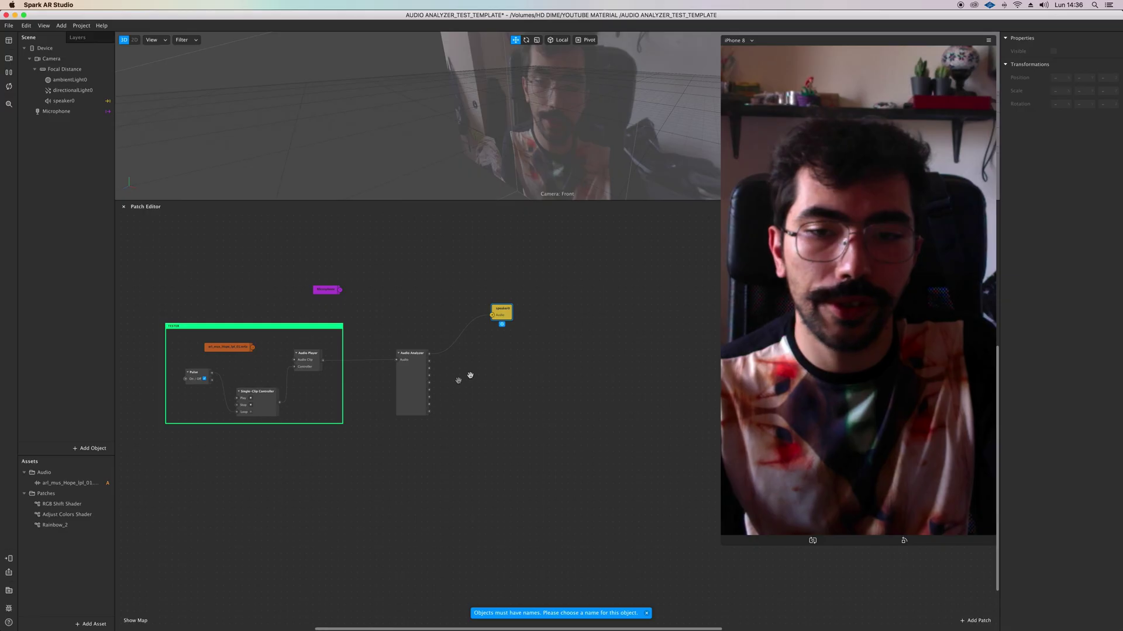
Add the RGB Shift Shader patch asset to the patch graph in the free area beside the Audio Analyzer
left_click(85, 505)
left_click_drag(86, 510, 548, 383)
scroll(527, 389, "up", 3)
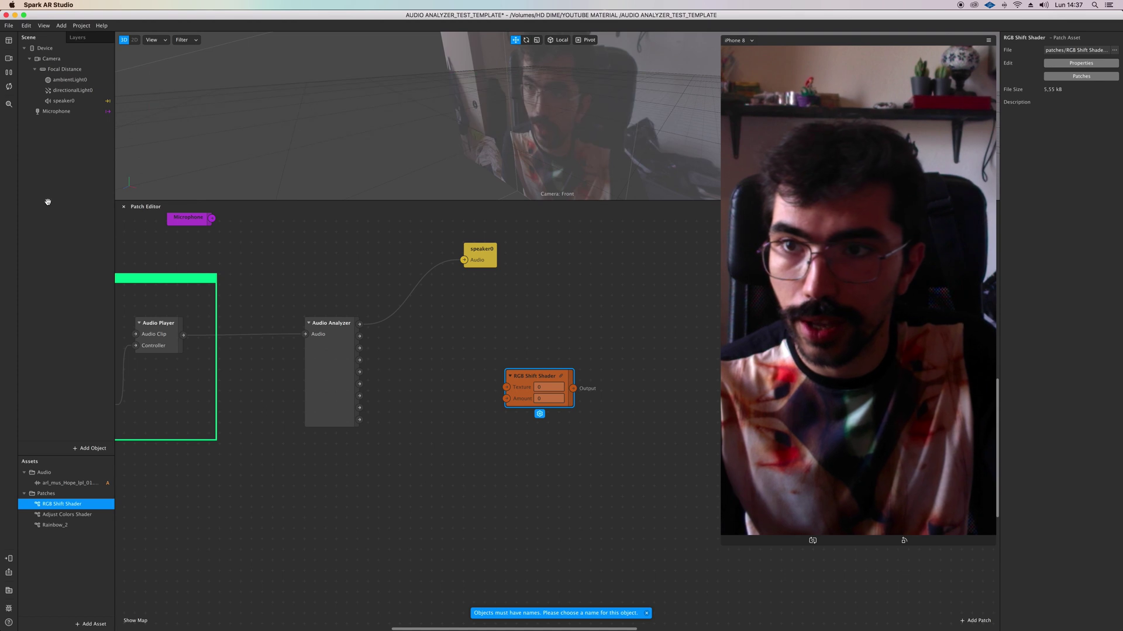
Extract the camera's texture and add a person segmentation mask texture to the camera
left_click(53, 59)
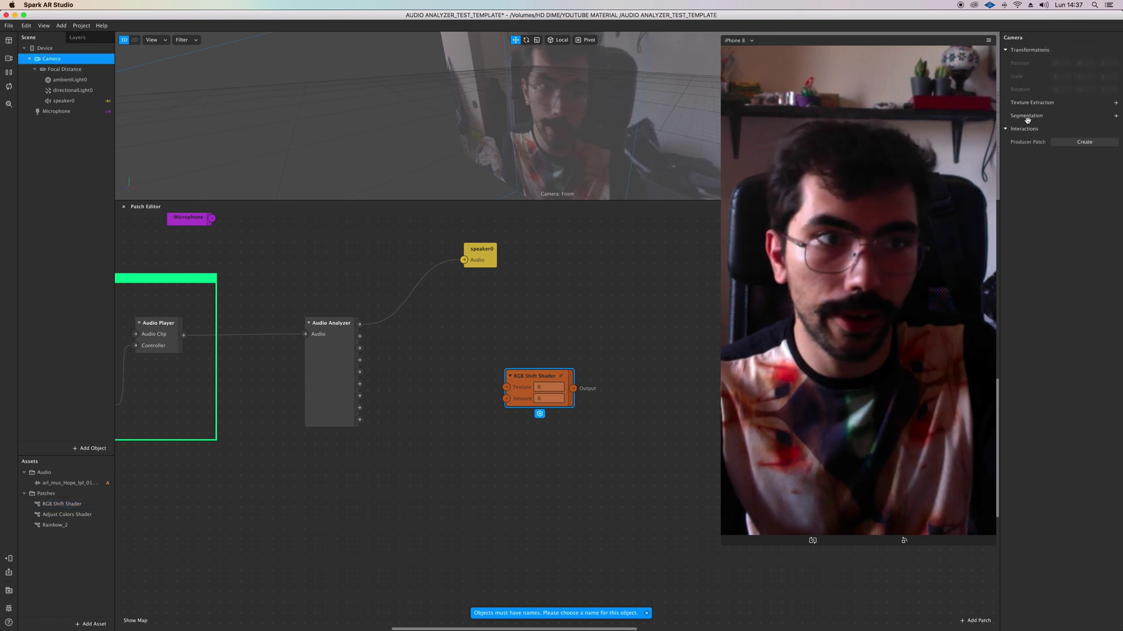
left_click(1116, 104)
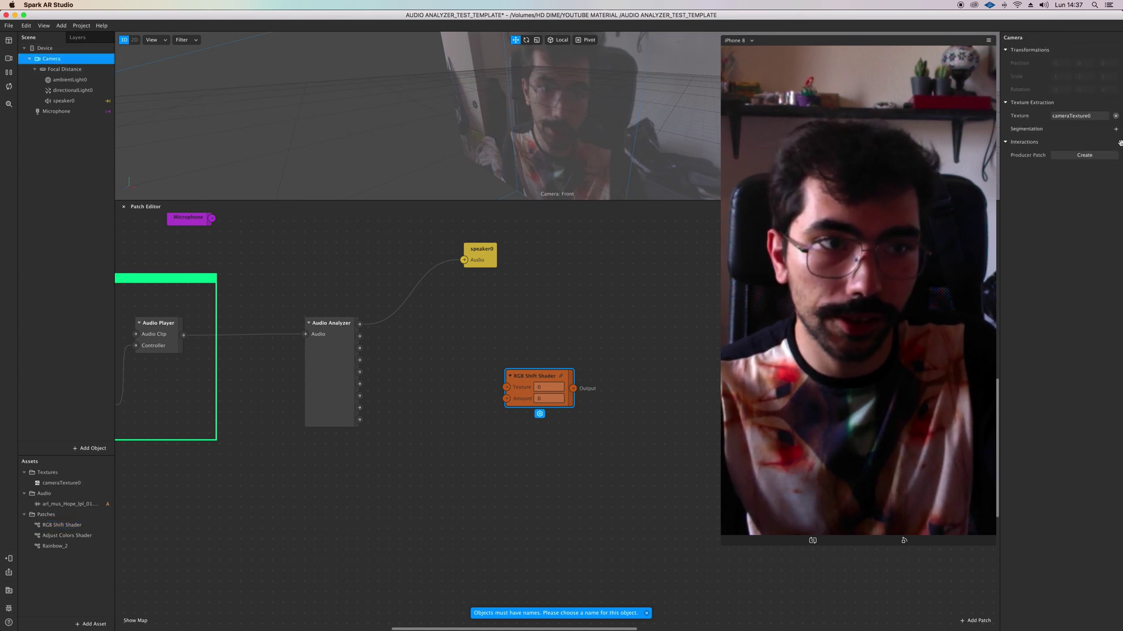
left_click(1115, 129)
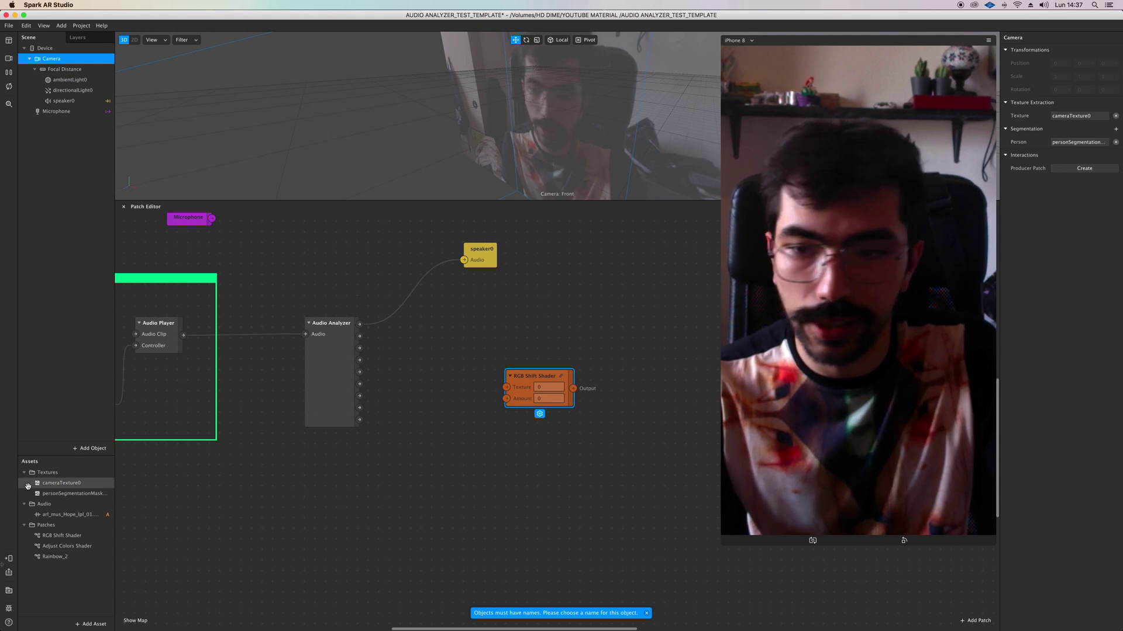
Add cameraTexture0 to the patch graph, connect its RGBA output to the RGB Shift Shader's Texture input, and align the shader beside it
left_click(55, 484)
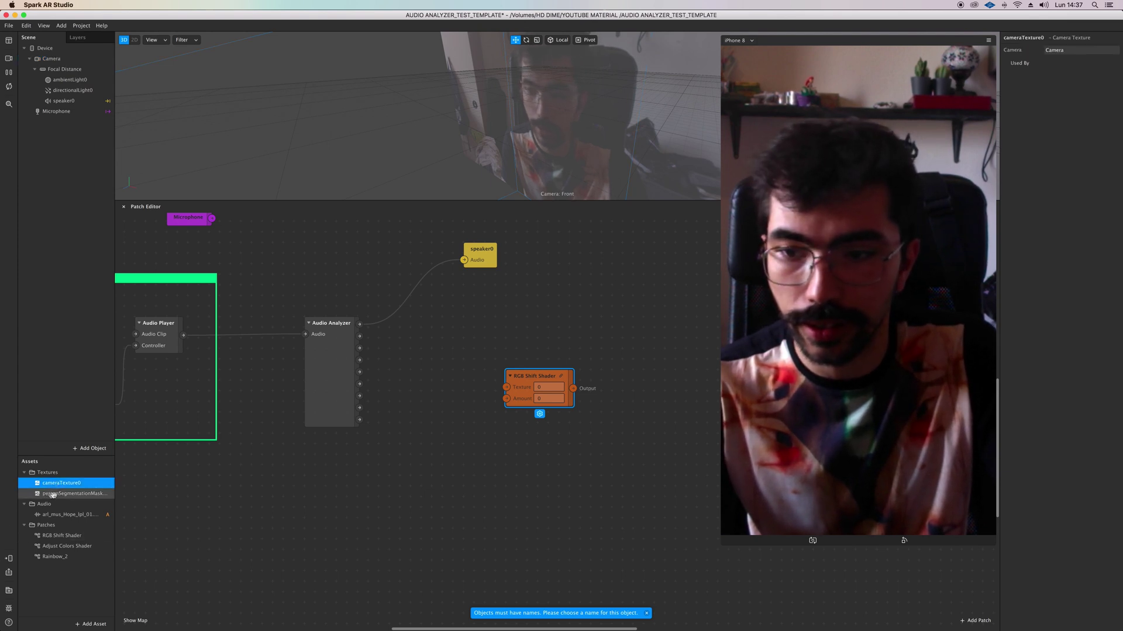
left_click_drag(46, 485, 457, 344)
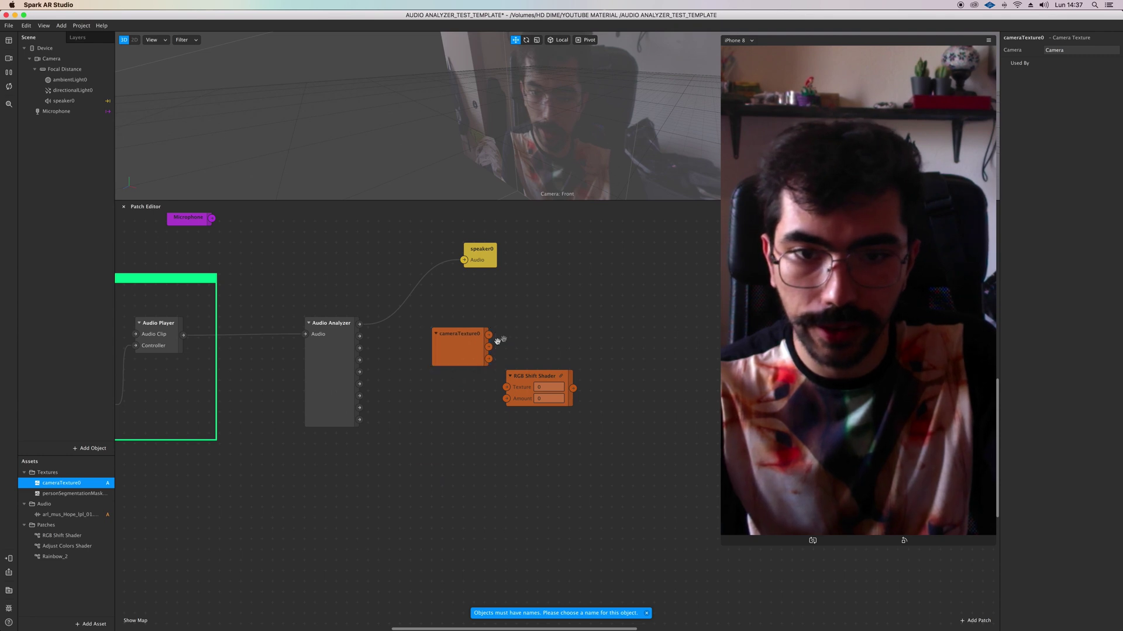
left_click_drag(494, 384, 506, 387)
left_click_drag(542, 379, 562, 337)
scroll(591, 388, "right", 5)
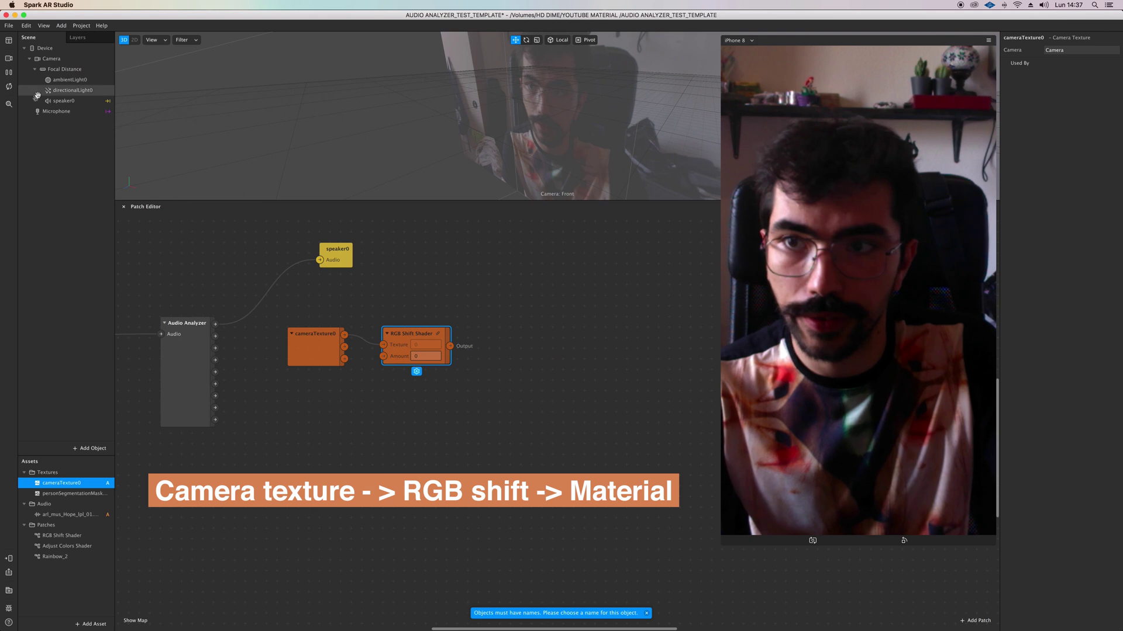
Add a rectangle to the scene and size it to fill both the canvas height and width
right_click(69, 160)
mouse_move(102, 164)
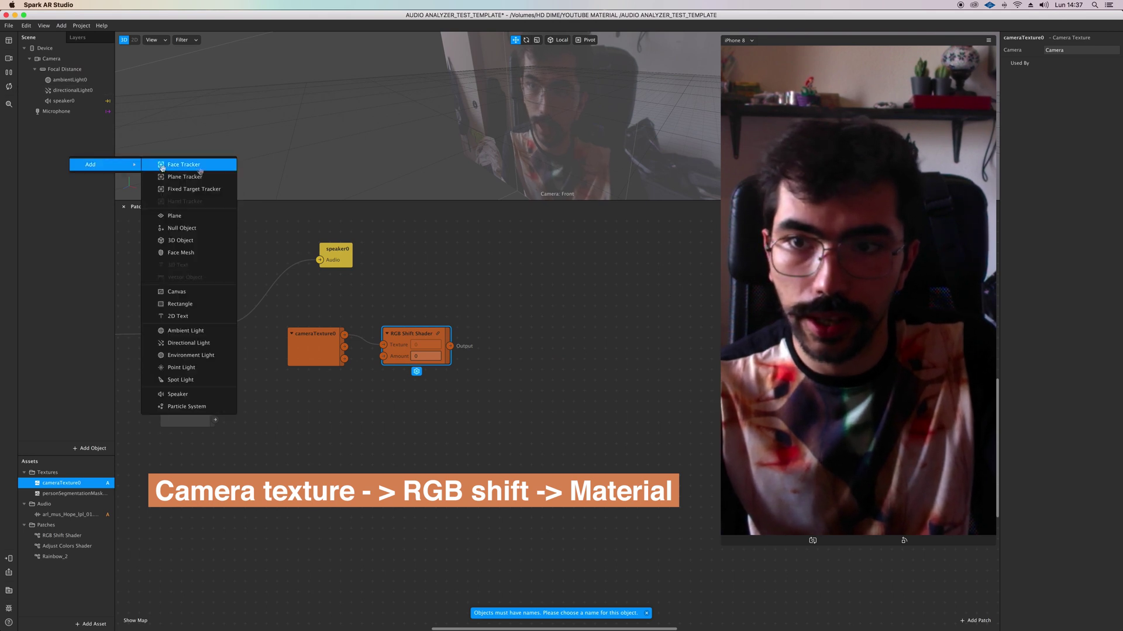
left_click(201, 304)
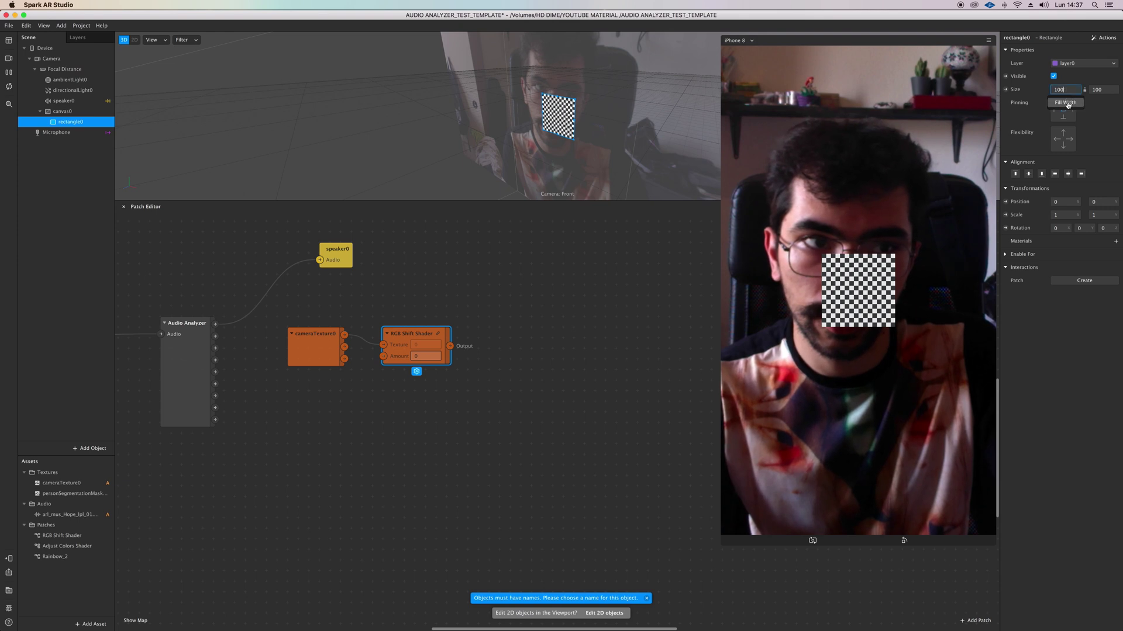
left_click(1111, 92)
left_click(1103, 103)
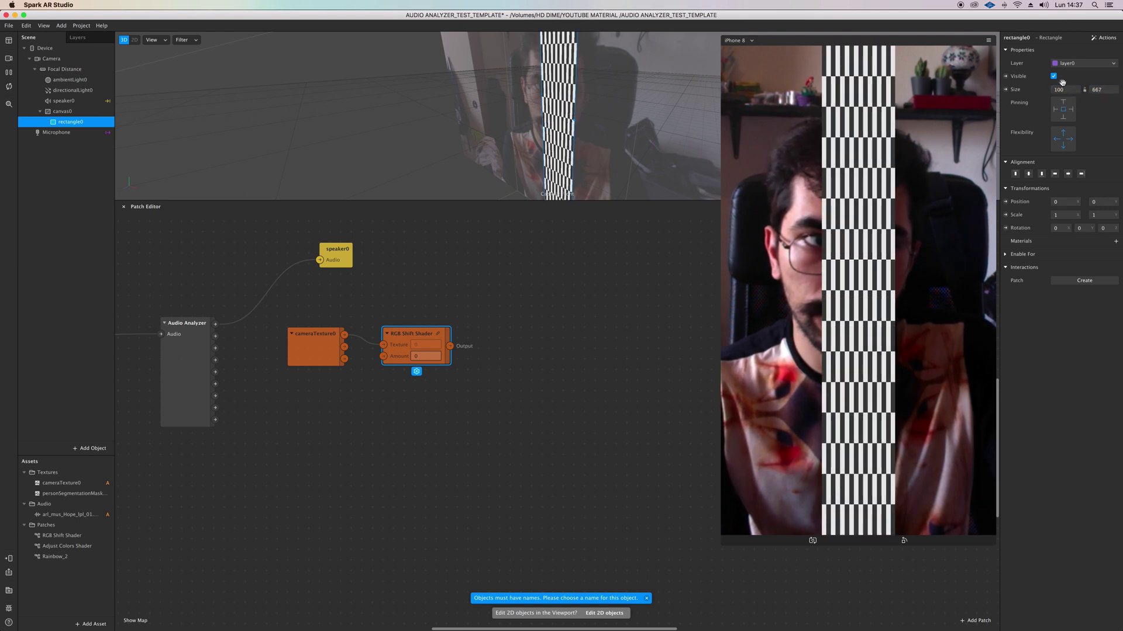
left_click(1065, 90)
left_click(1066, 103)
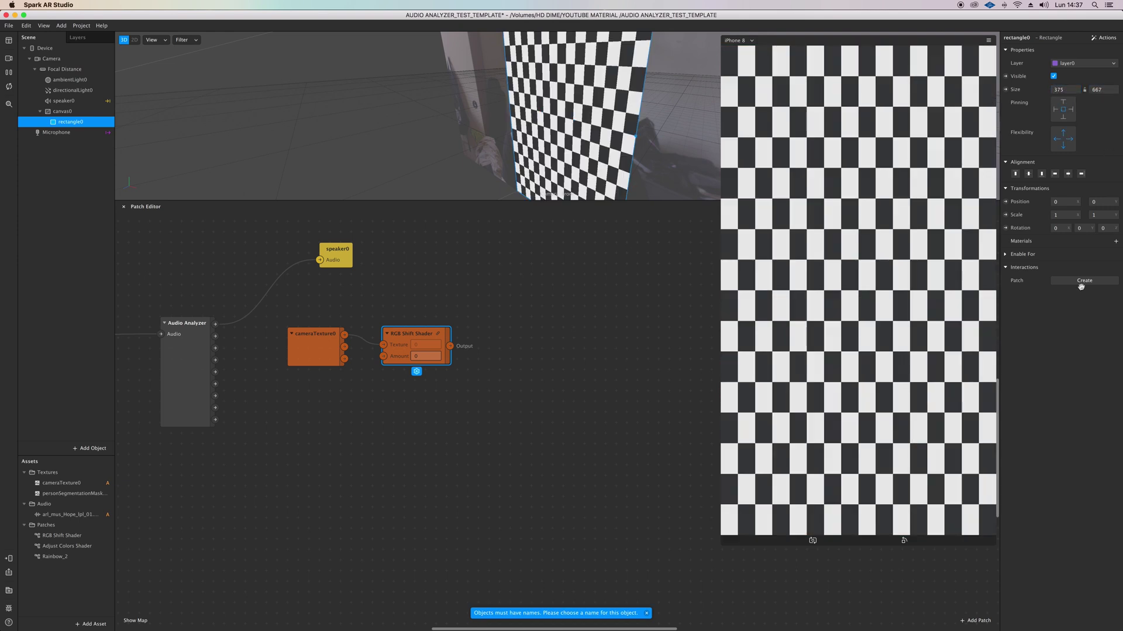
Create a new material for the rectangle and rename it AUDIO_REACT_MAT
left_click(1118, 240)
double_click(74, 483)
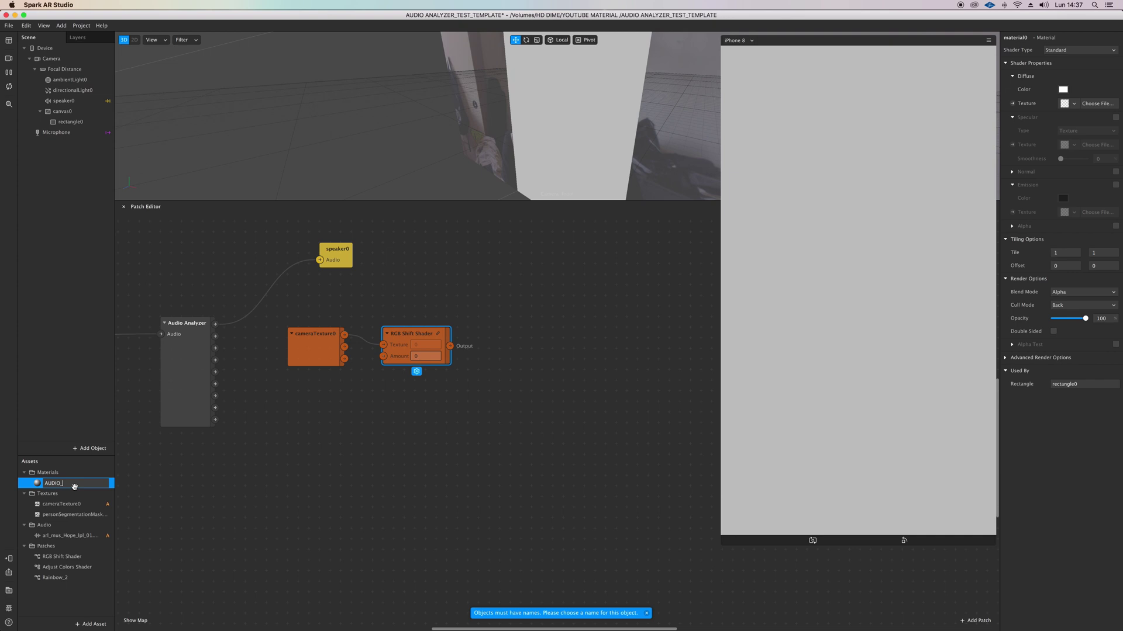
type("AUDIO_REACT_MAT")
key("Return")
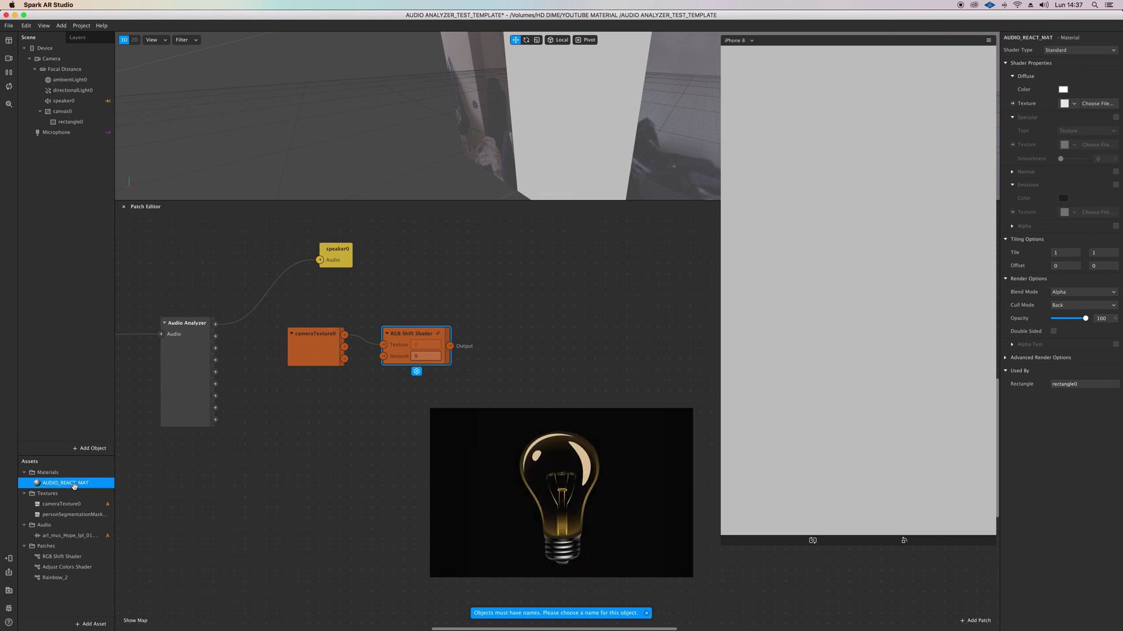
Set AUDIO_REACT_MAT's shader type to Flat and feed its diffuse texture from the RGB Shift Shader's output
left_click(1055, 52)
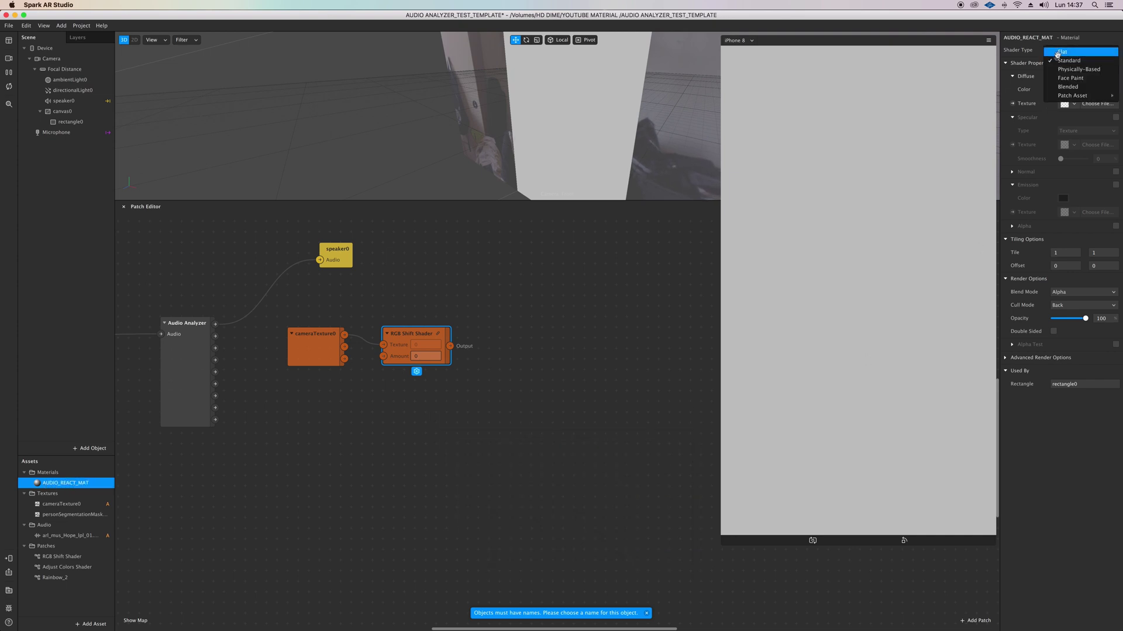
left_click(1055, 59)
left_click(1013, 104)
left_click_drag(591, 430, 510, 346)
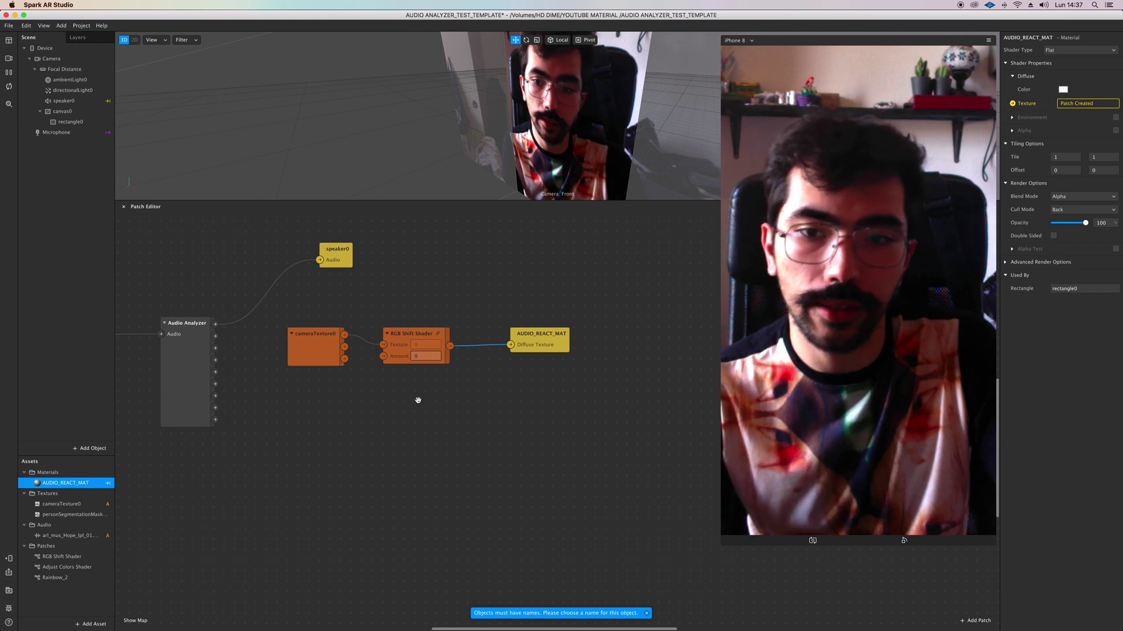
Try the RGB Shift Shader's Amount at 0,1 and at 0,5
scroll(418, 400, "up", 5)
left_click_drag(394, 290, 414, 290)
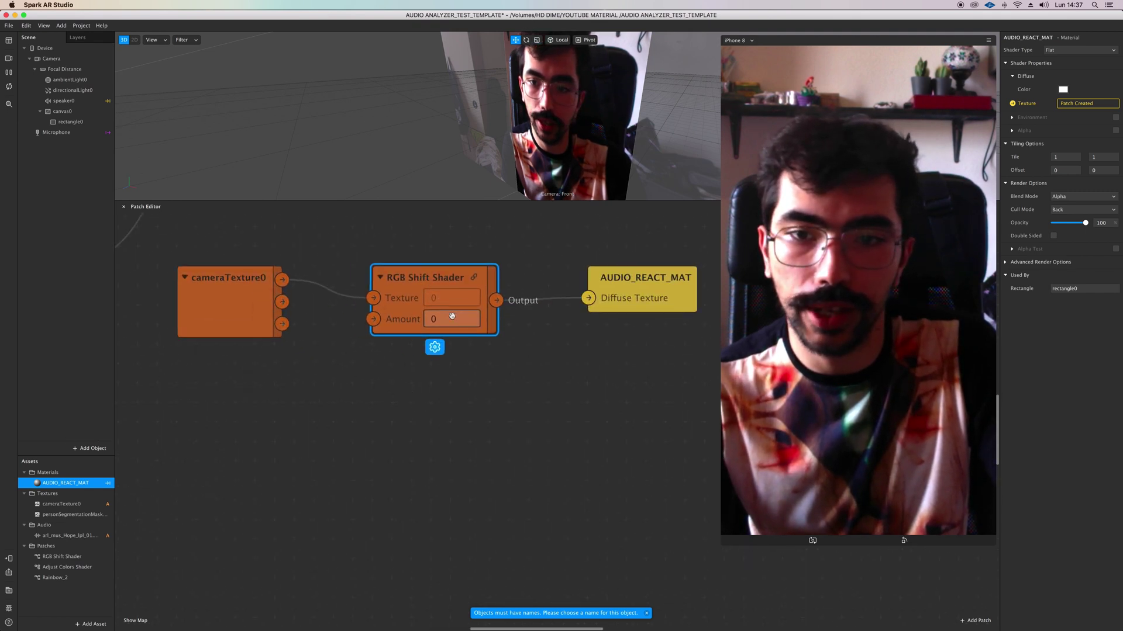
type("0,0")
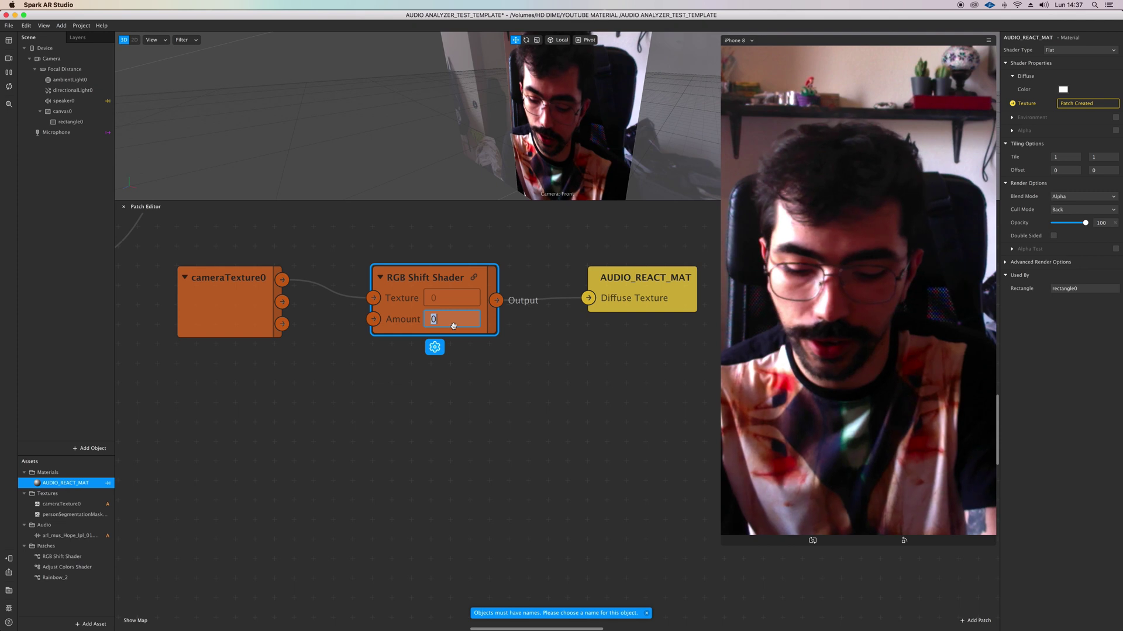
type("1")
key("Return")
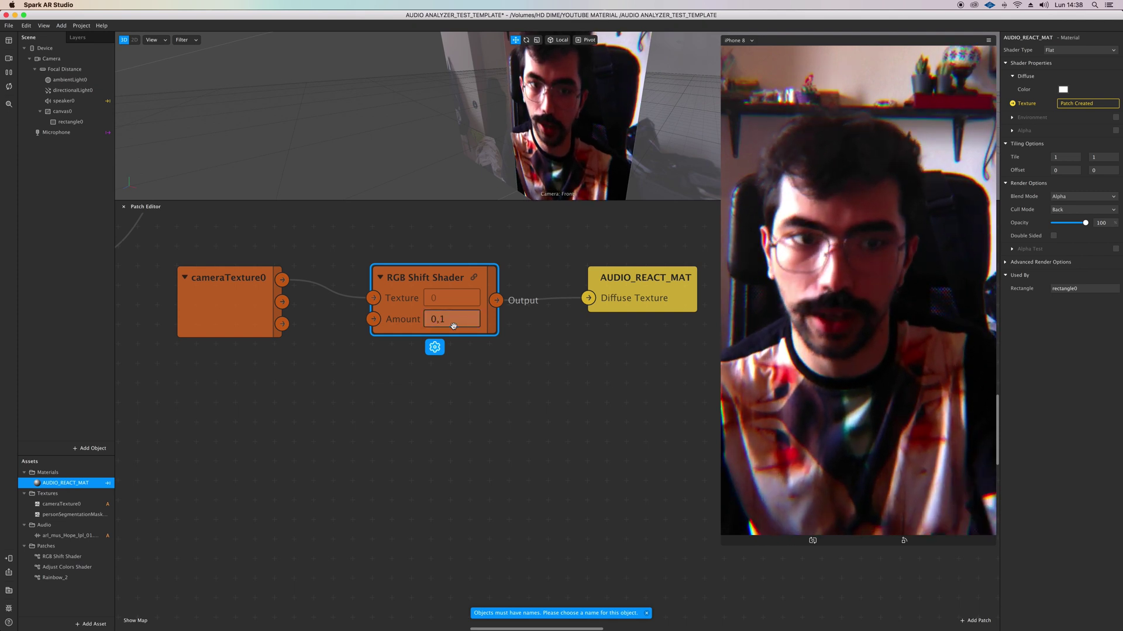
double_click(459, 323)
type("0,5")
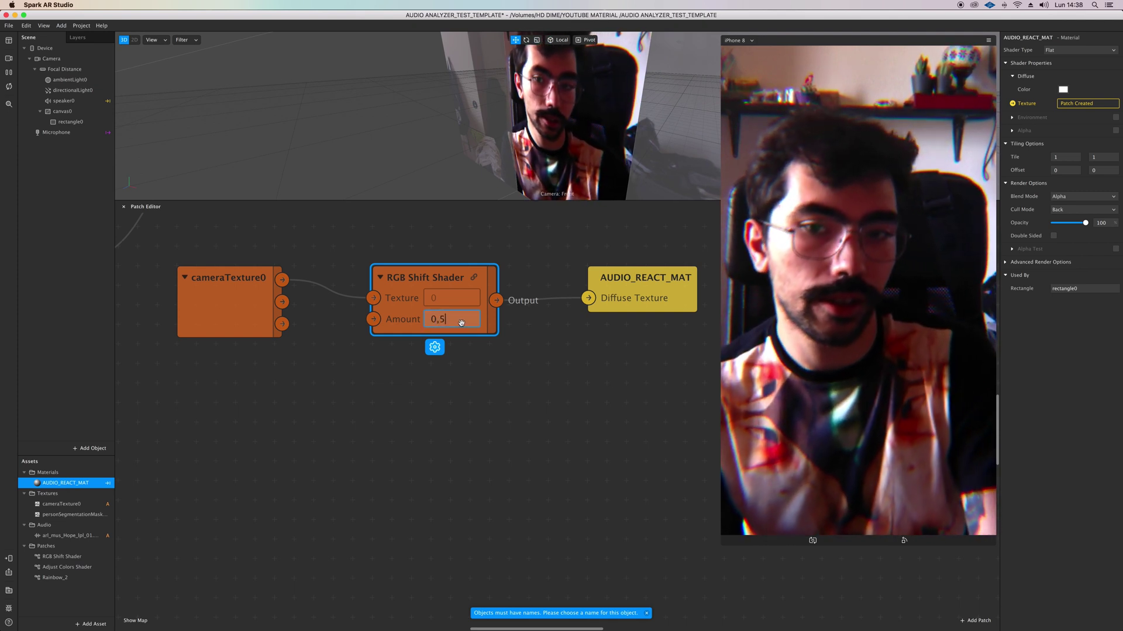
key("Return")
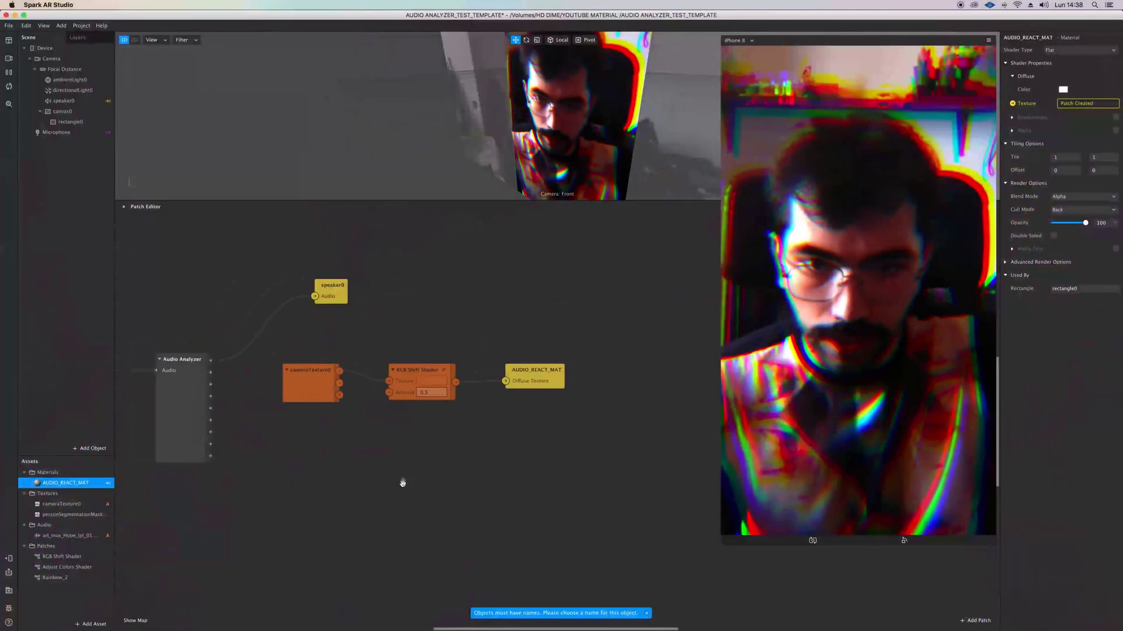
Move the cameraTexture0, RGB Shift Shader and AUDIO_REACT_MAT patches together farther away from the Audio Analyzer
scroll(350, 468, "left", 5)
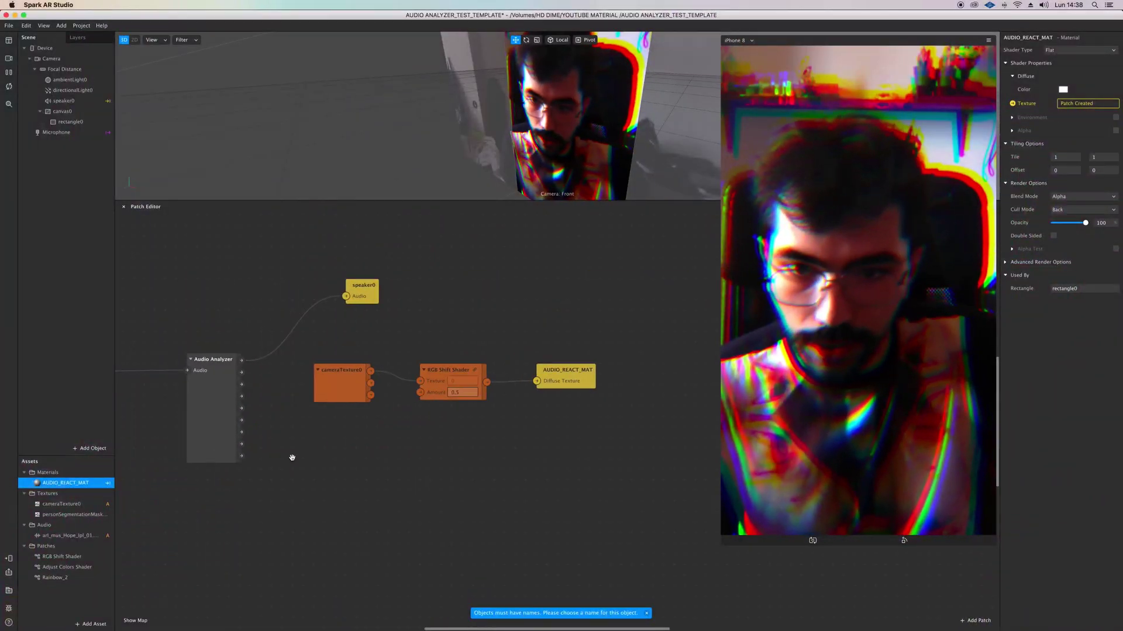
left_click_drag(657, 418, 501, 355)
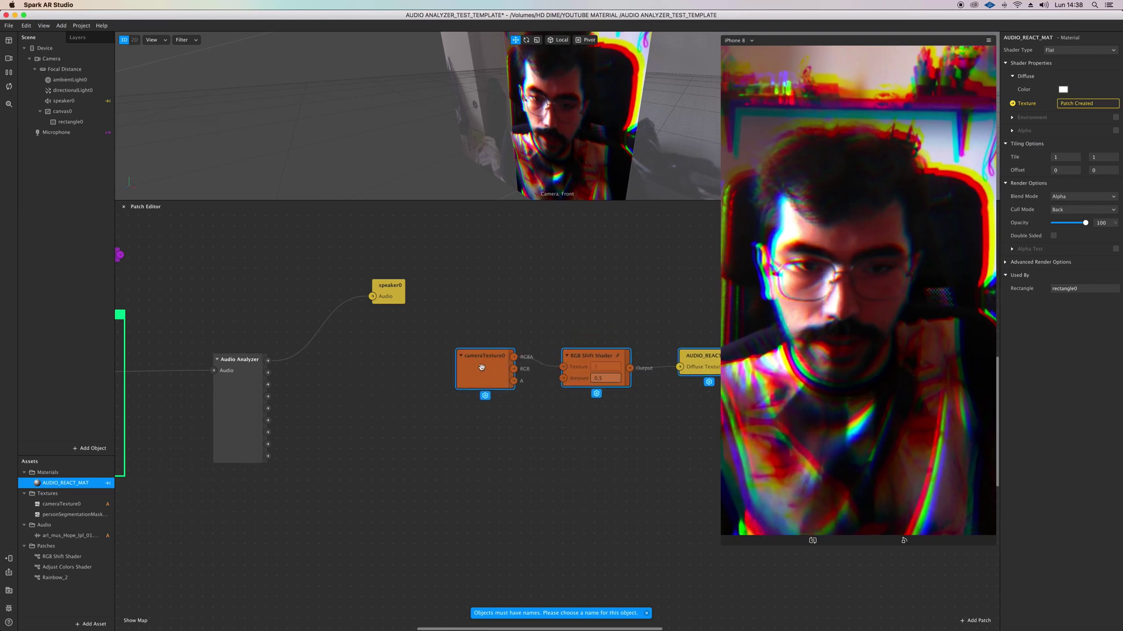
left_click(497, 451)
scroll(497, 452, "right", 5)
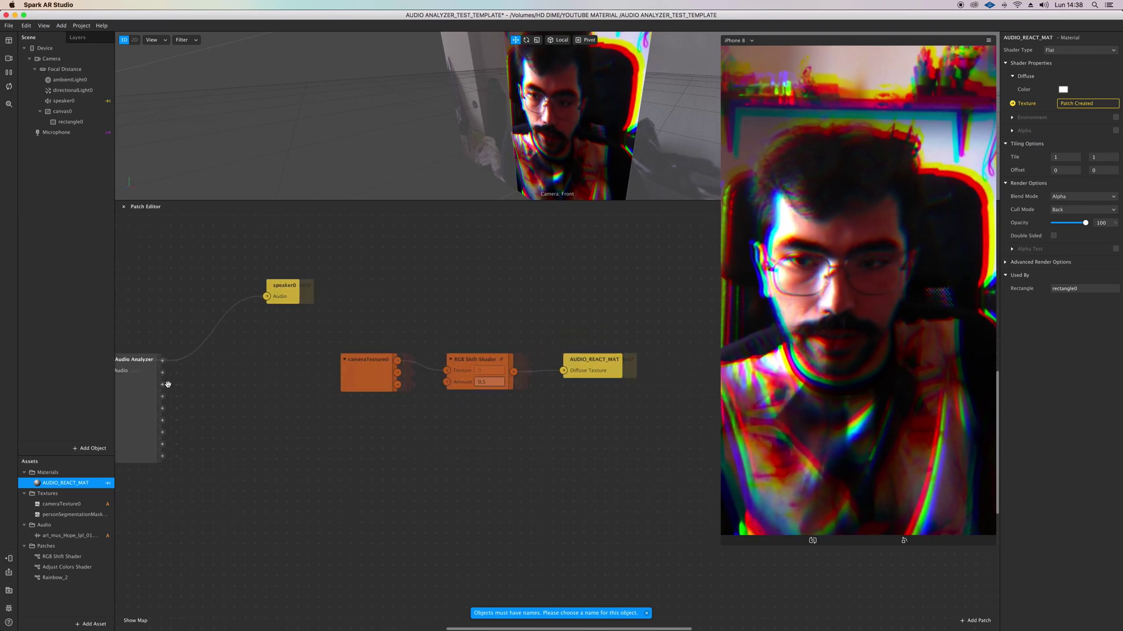
Connect the arl_mus_Hope_lpl_01 audio clip in the TESTER group to the Audio Player's Audio Clip input
scroll(168, 384, "left", 8)
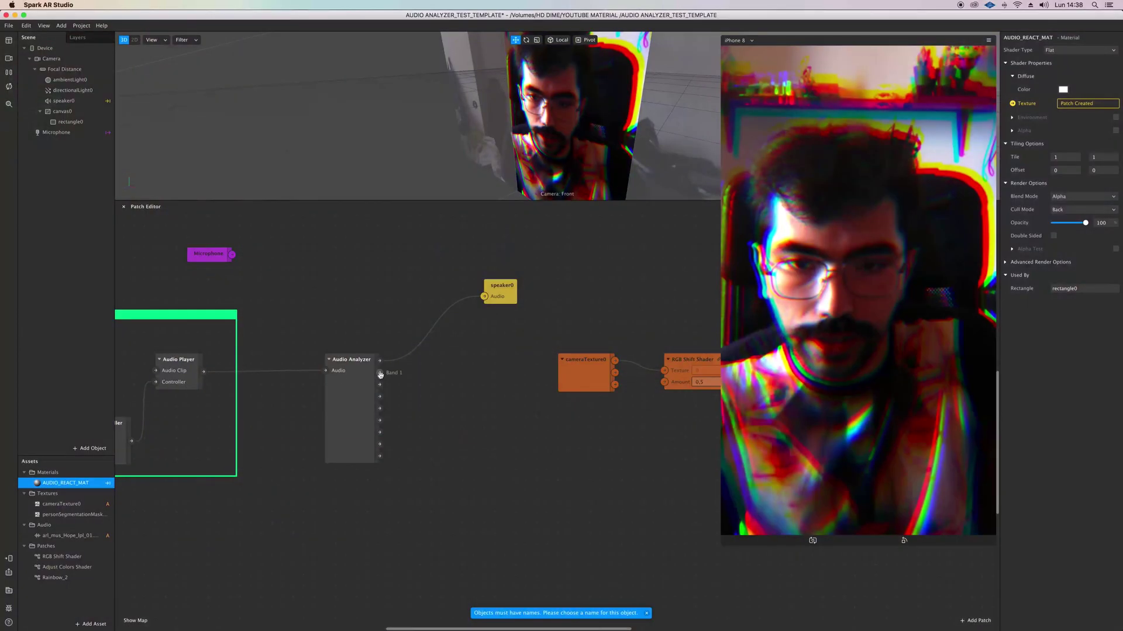
scroll(296, 422, "left", 5)
scroll(302, 422, "left", 6)
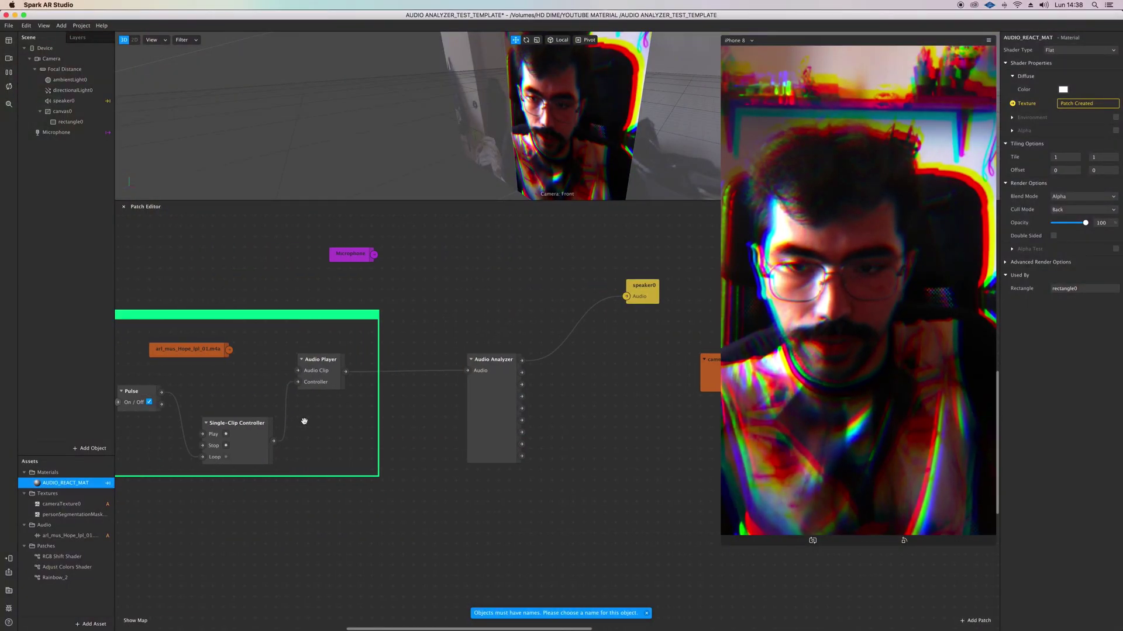
left_click_drag(273, 345, 249, 345)
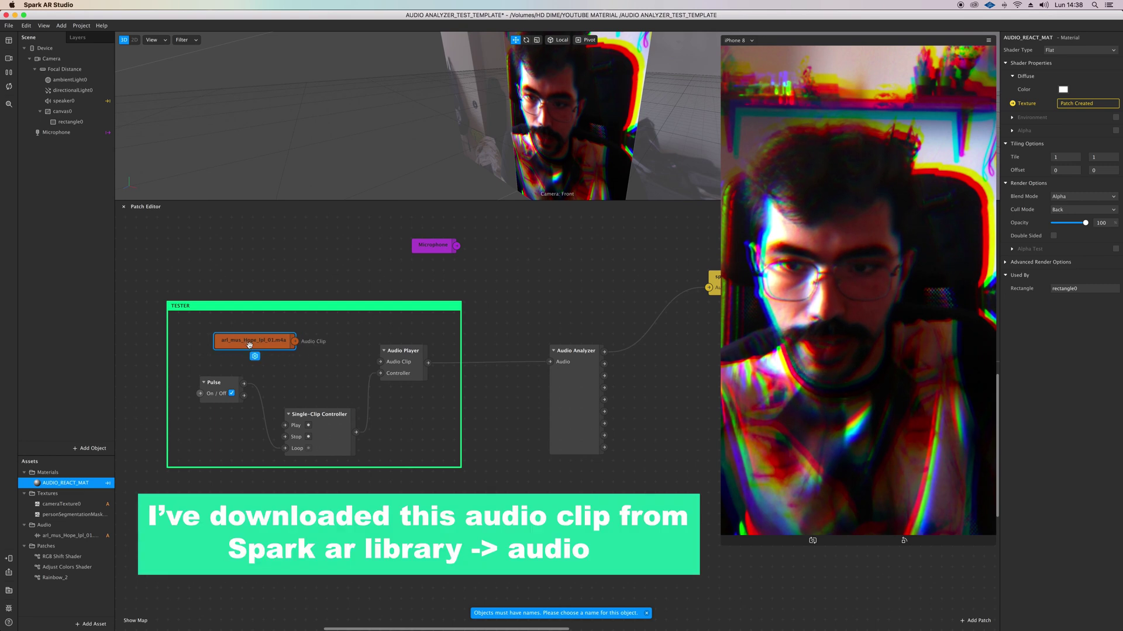
left_click(381, 363)
Move cameraTexture0 above the shader row and connect the Audio Analyzer's Band 1 output to the RGB Shift Shader's Amount
scroll(355, 349, "right", 5)
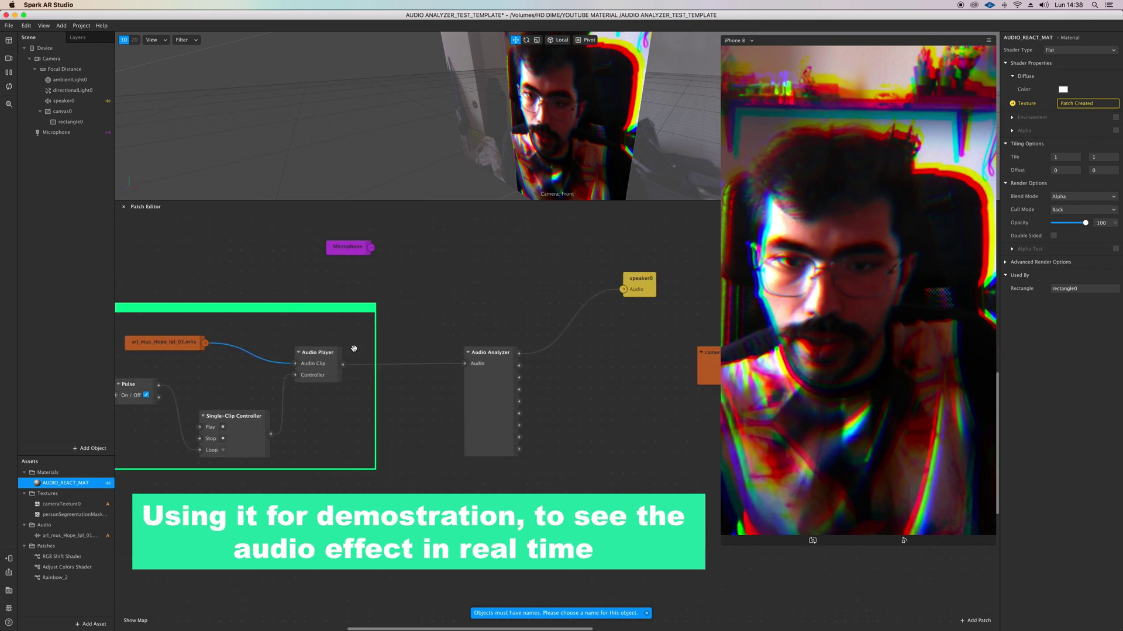
scroll(353, 350, "right", 10)
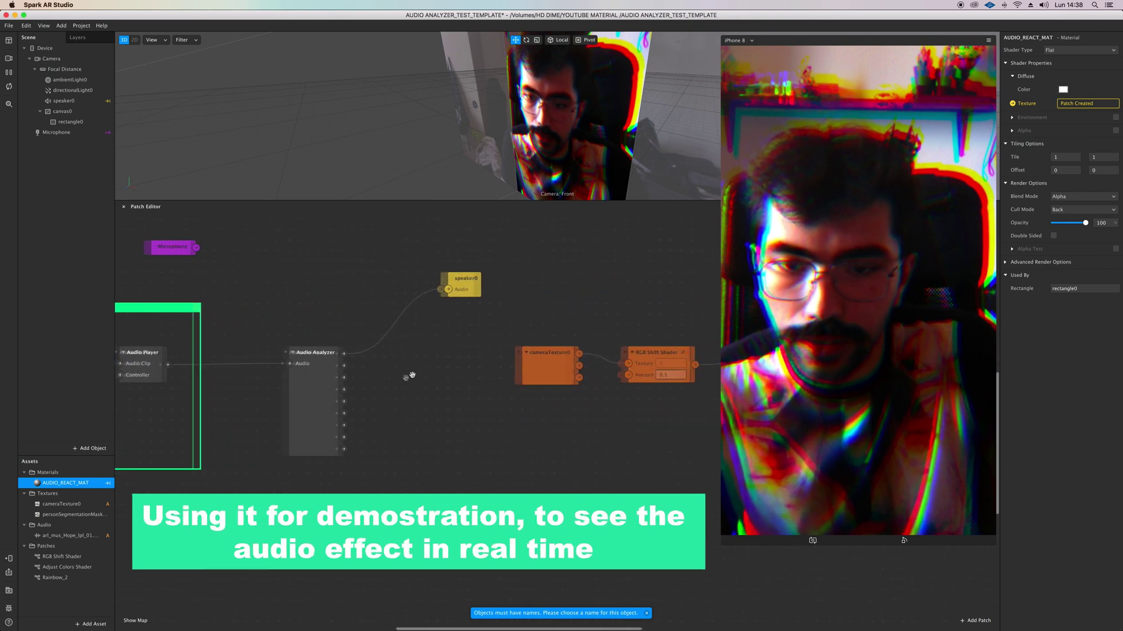
scroll(362, 368, "right", 2)
left_click_drag(509, 364, 531, 278)
left_click_drag(314, 366, 600, 377)
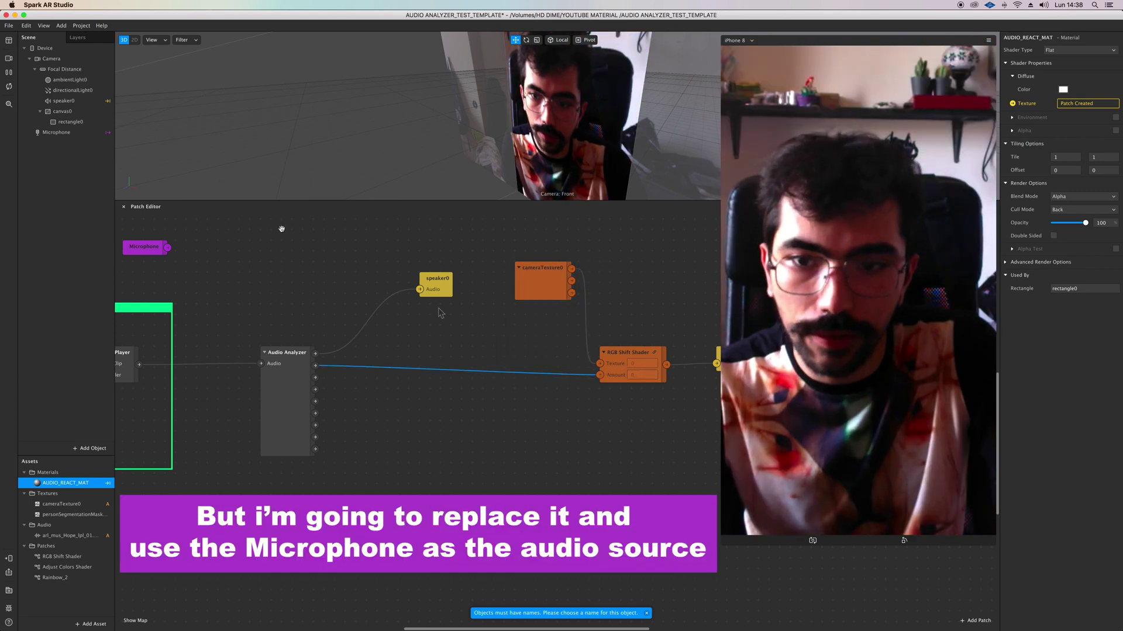
Examine the TESTER audio chain and how the RGB Shift Shader's Amount reacts to the playing clip
scroll(253, 357, "left", 10)
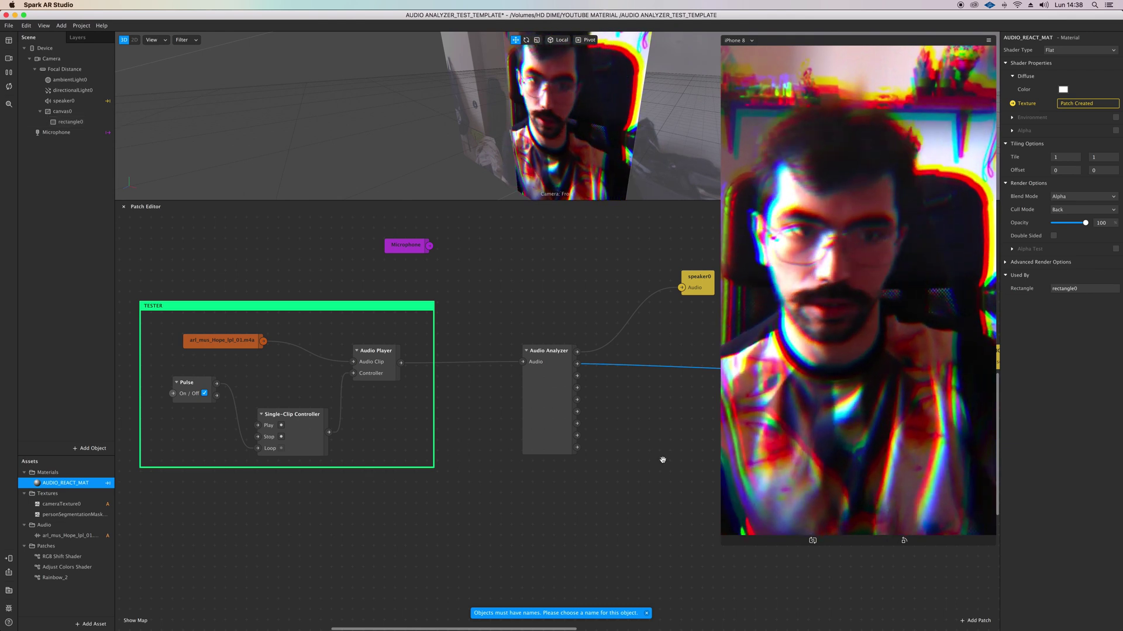
scroll(646, 454, "right", 2)
scroll(645, 455, "right", 10)
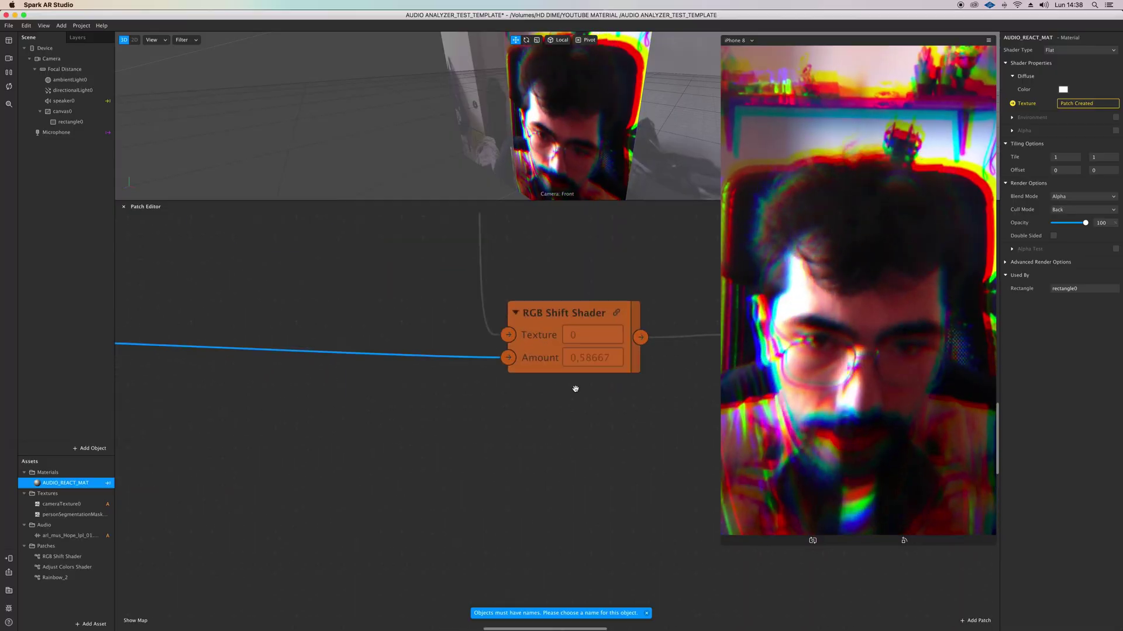
scroll(576, 389, "down", 2)
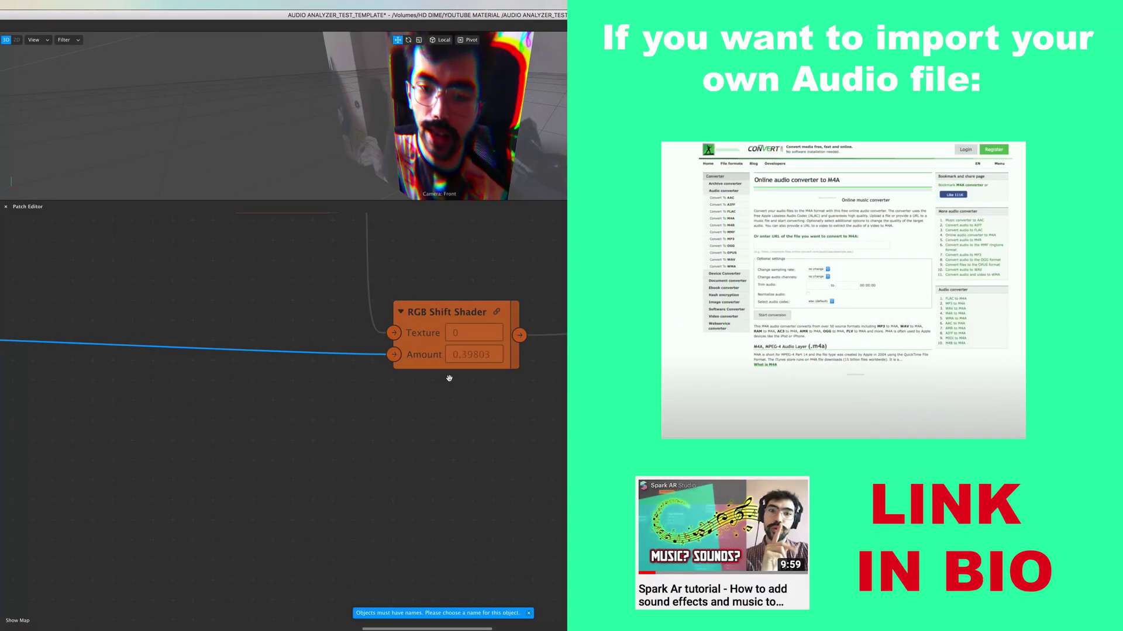
Insert a Square Root patch between the Audio Analyzer's Band 1 output and the RGB Shift Shader's Amount input
scroll(567, 384, "down", 3)
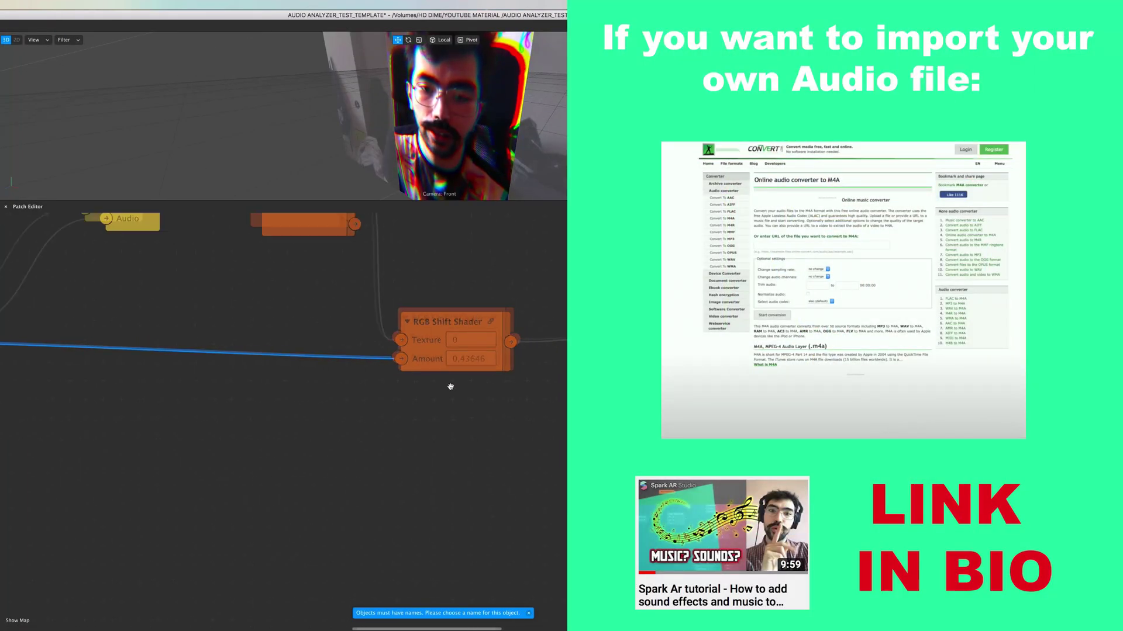
scroll(451, 386, "down", 2)
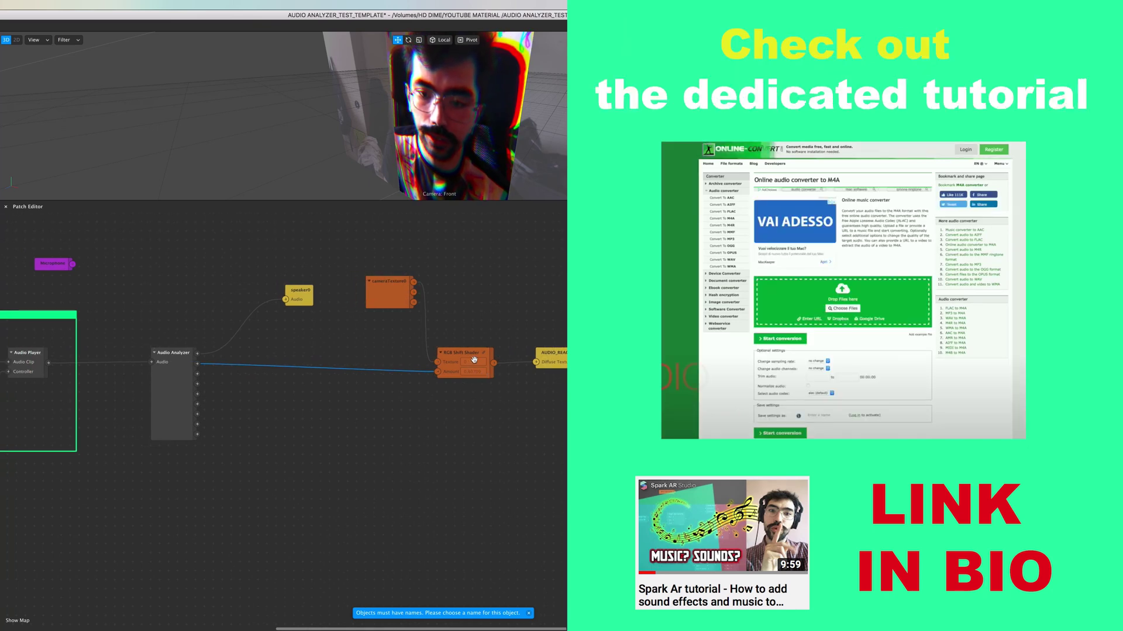
left_click(444, 354)
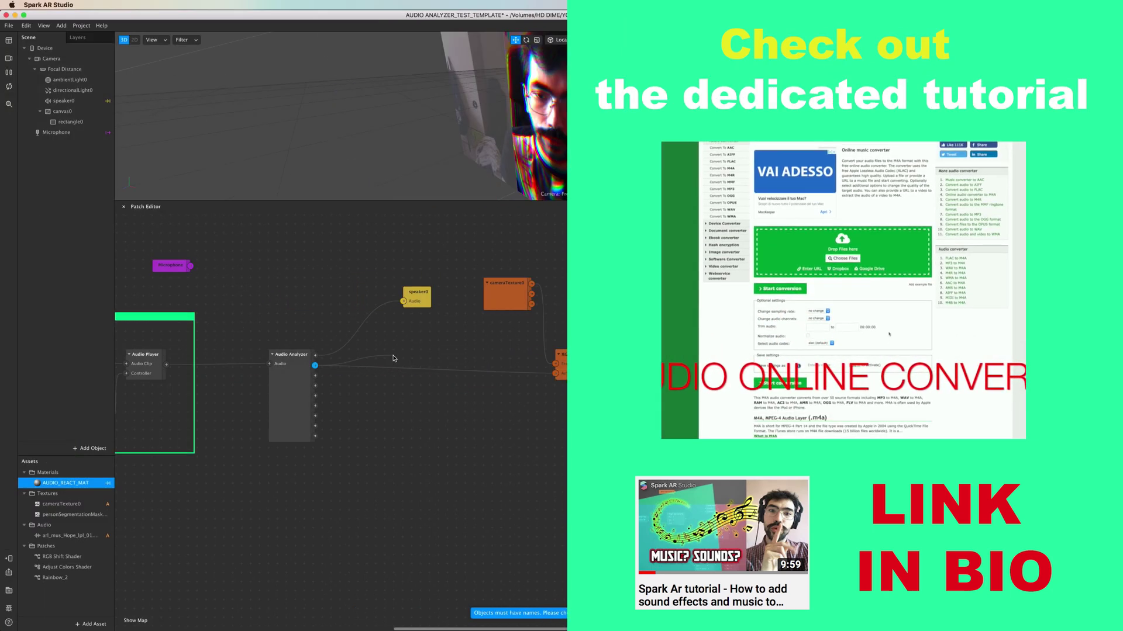
right_click(276, 359)
type("squ")
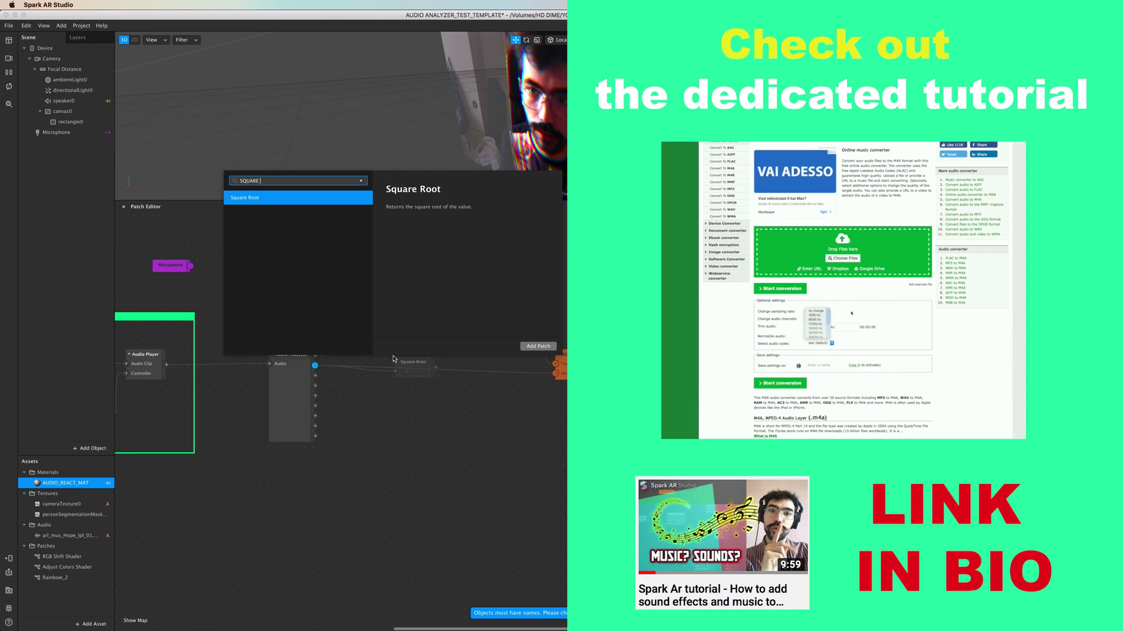
key("Return")
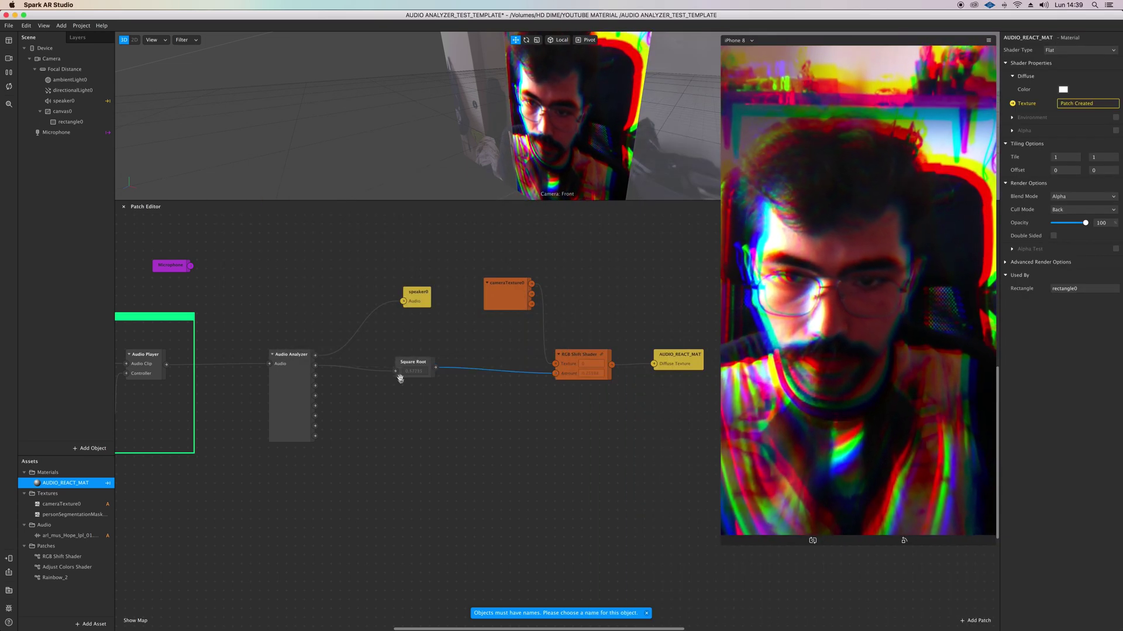
Move the RGB Shift Shader and AUDIO_REACT_MAT patches together farther away from the Square Root patch
scroll(400, 380, "up", 1)
scroll(421, 410, "up", 5)
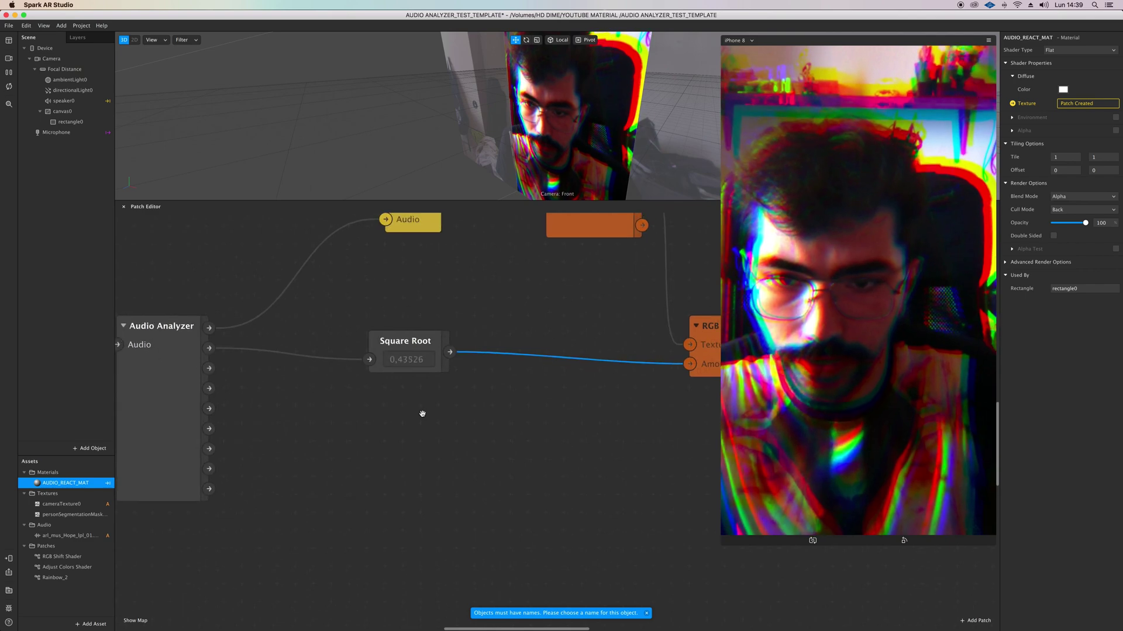
scroll(423, 414, "down", 5)
scroll(477, 437, "right", 4)
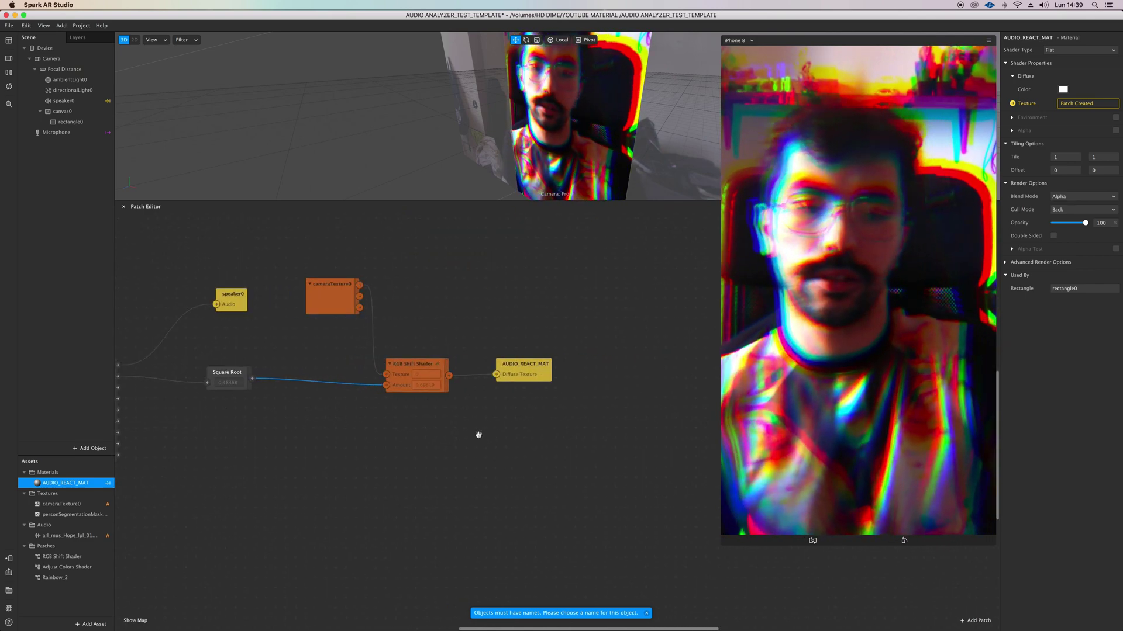
scroll(479, 435, "left", 1)
left_click_drag(570, 409, 575, 334)
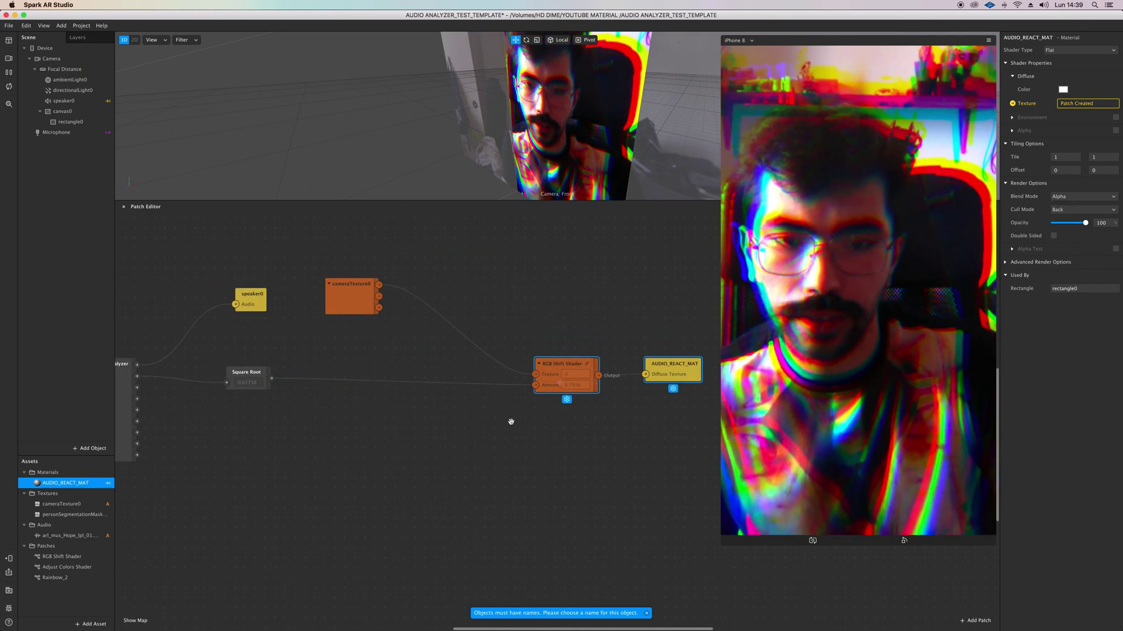
Add an Exponential Smoothing patch fed by Square Root and route its output to the RGB Shift Shader's Amount
double_click(358, 435)
type("EXPO")
key("Down")
key("Return")
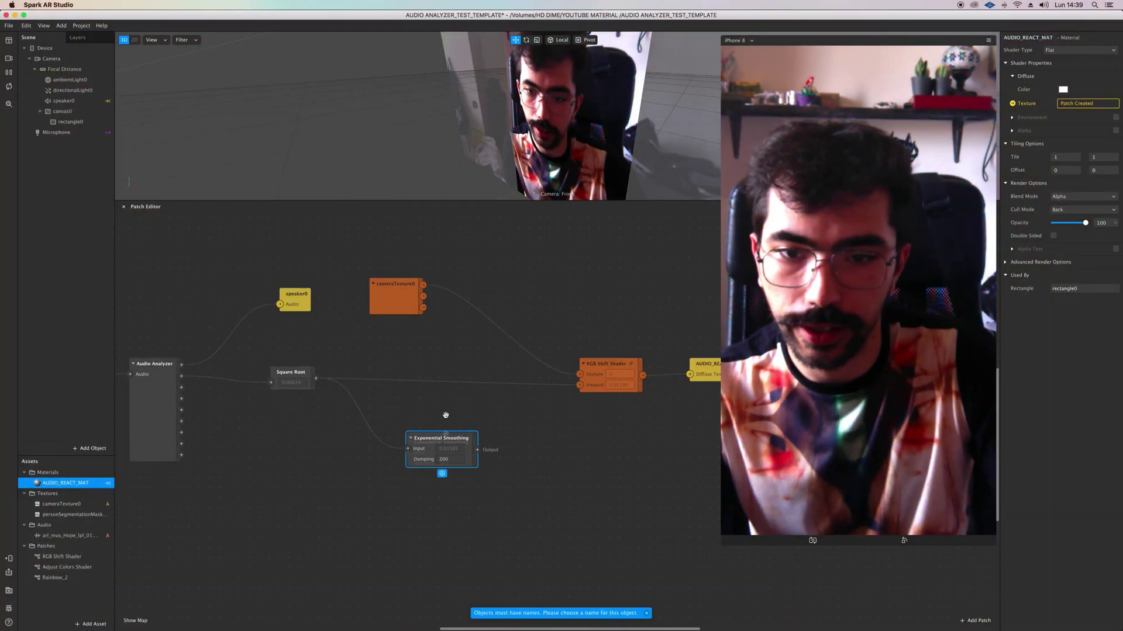
left_click_drag(446, 436, 445, 394)
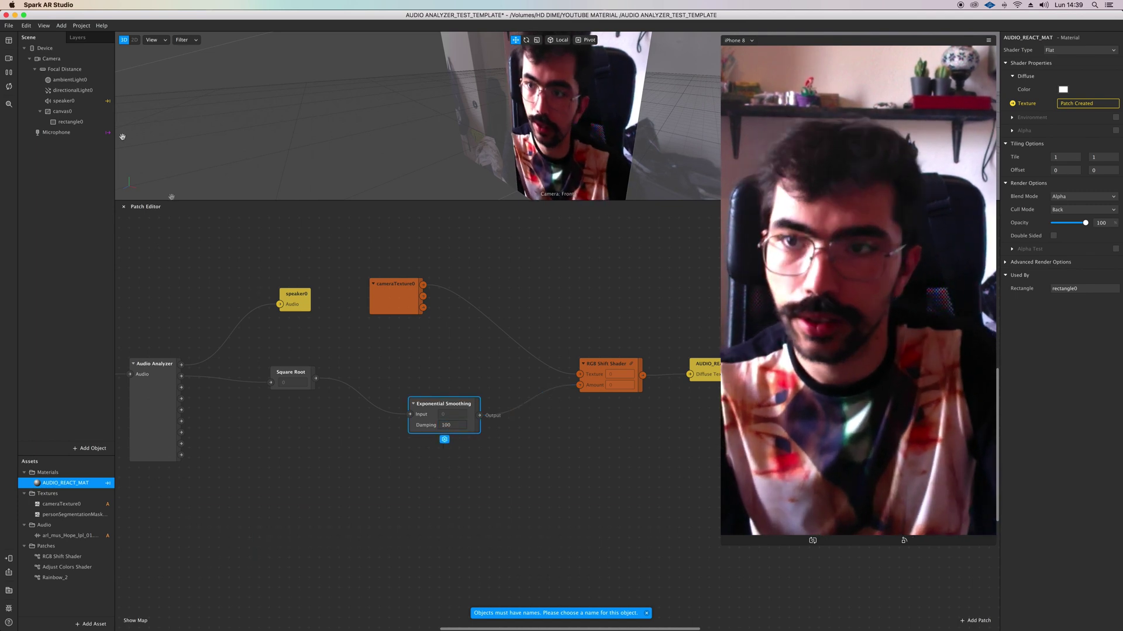
Set the Exponential Smoothing patch's Damping to 40
scroll(271, 421, "left", 10)
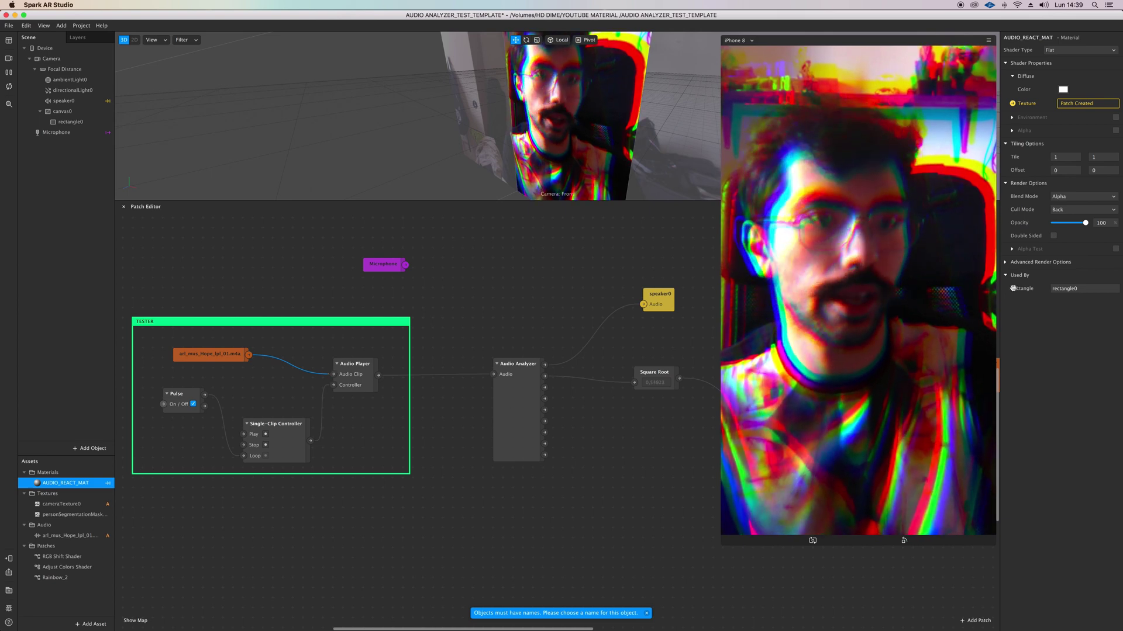
scroll(593, 319, "right", 8)
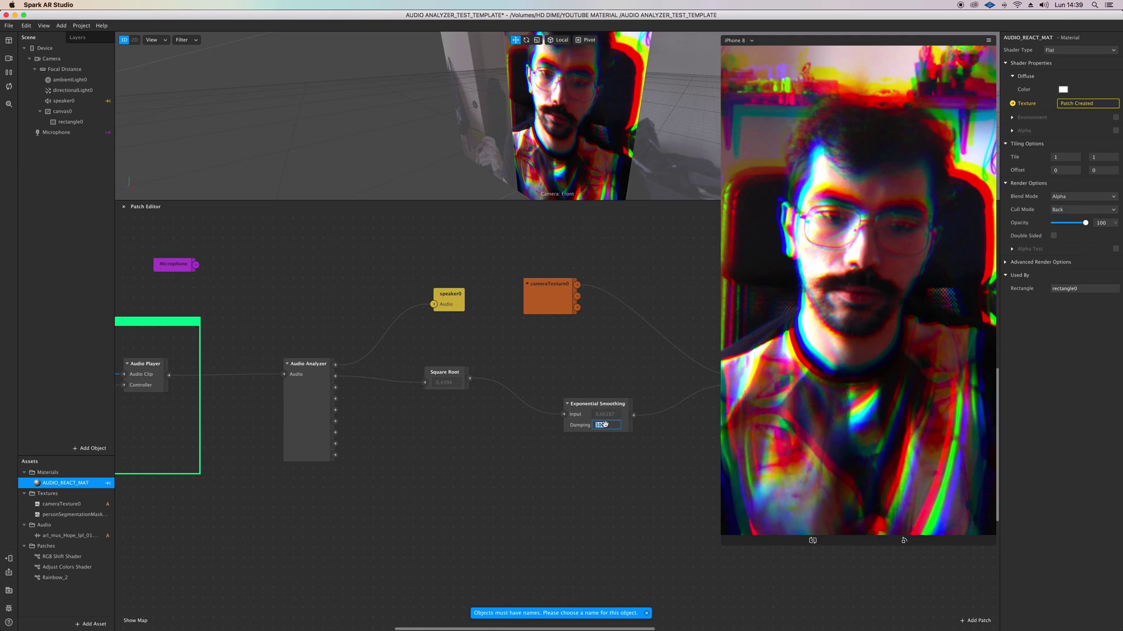
type("0")
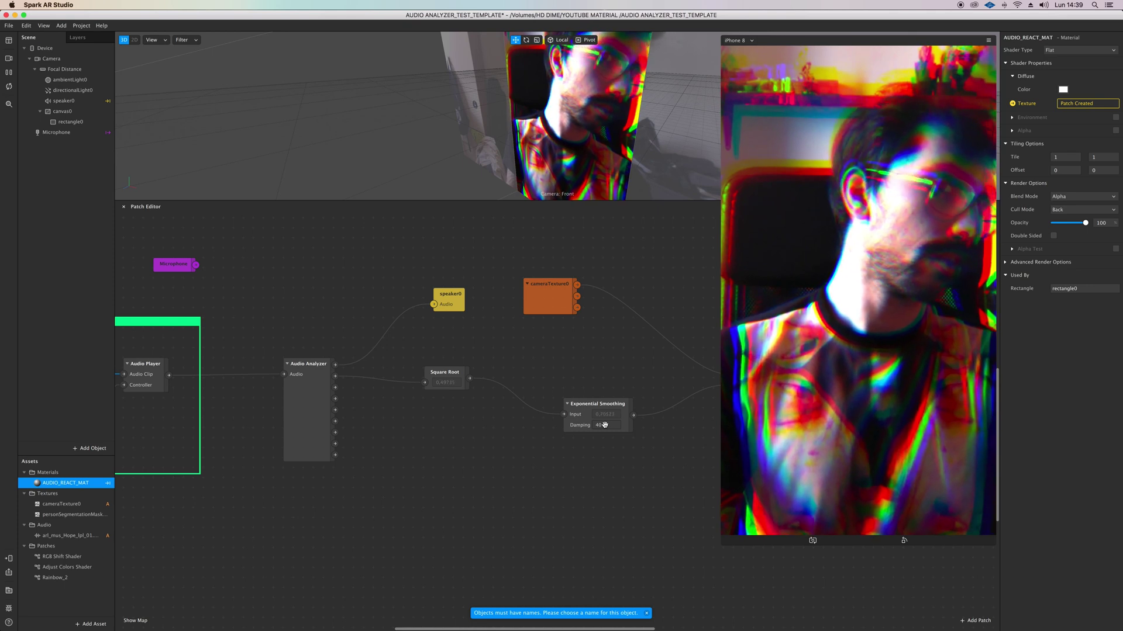
Check the smoothed shader reaction along the patch chain and restart the effect preview
scroll(534, 501, "right", 5)
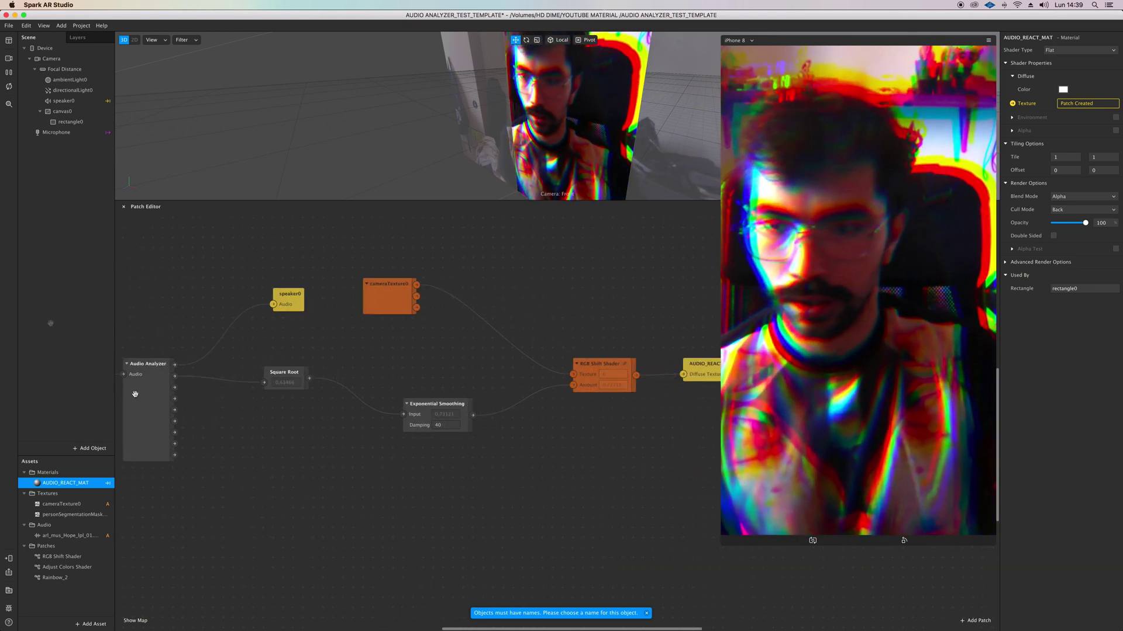
scroll(251, 463, "left", 10)
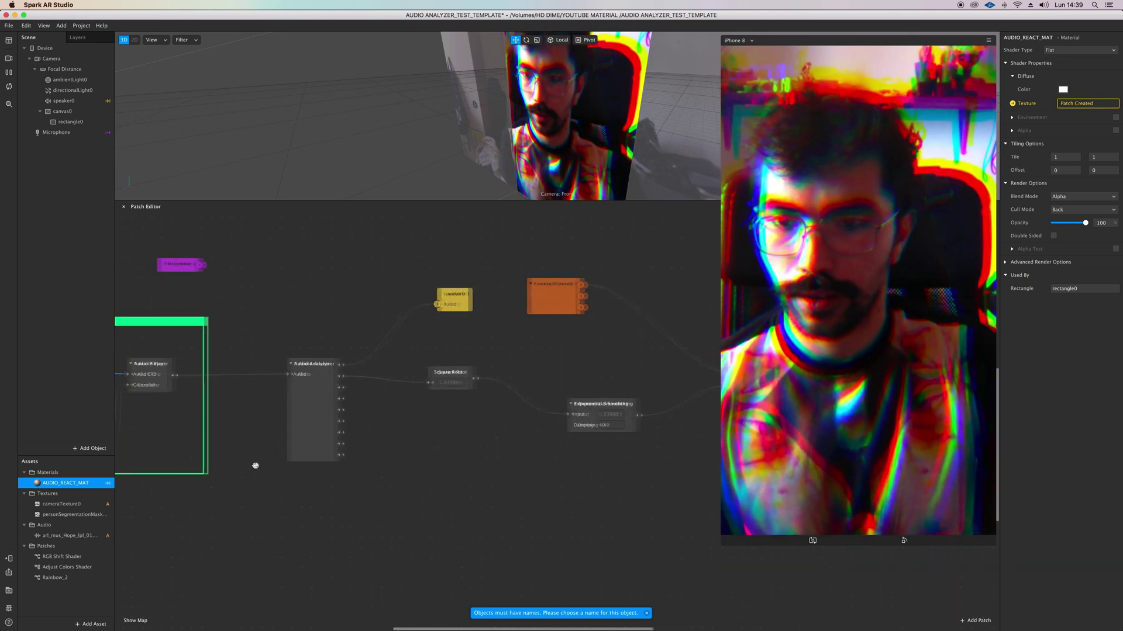
left_click(10, 85)
scroll(528, 491, "right", 13)
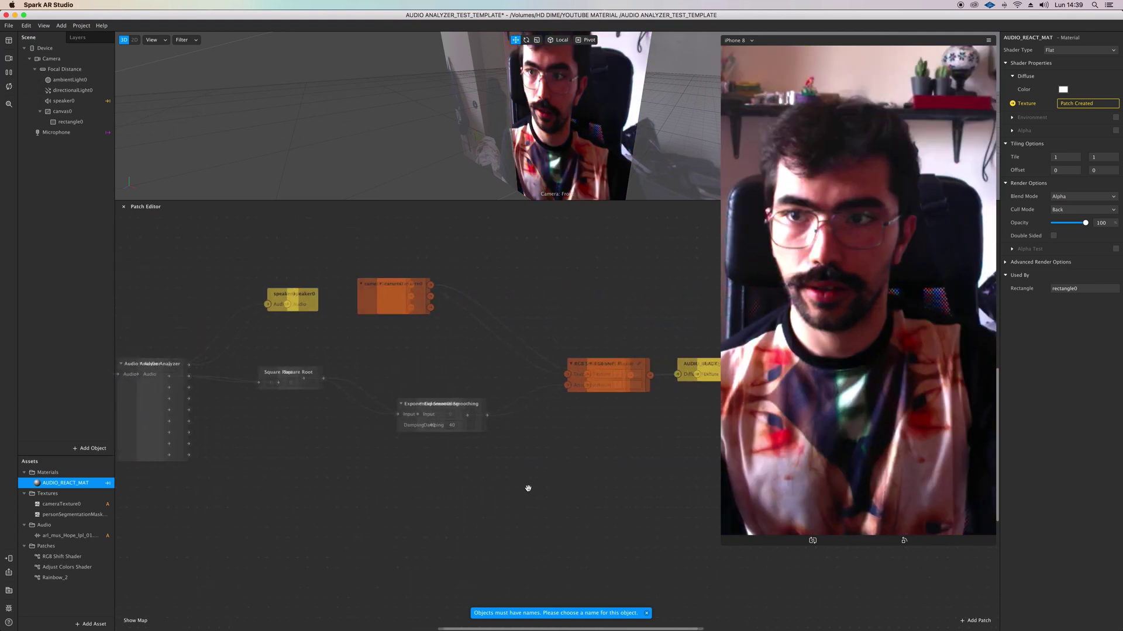
Move the RGB Shift Shader slightly lower and place AUDIO_REACT_MAT farther away from it
scroll(528, 488, "left", 1)
mouse_move(581, 356)
left_mouse_down()
mouse_move(580, 346)
mouse_move(581, 375)
left_mouse_up()
left_click(661, 363)
left_click_drag(661, 364, 719, 364)
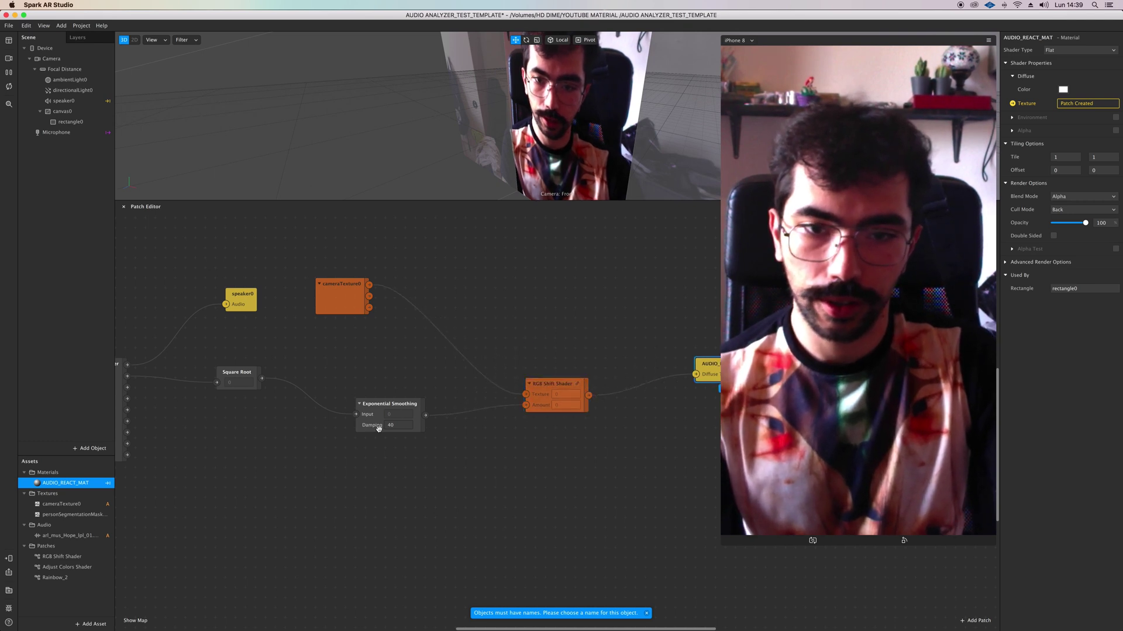
Move Exponential Smoothing closer to the RGB Shift Shader and lower Square Root in line with it, leaving a gap between them
scroll(392, 403, "right", 2)
left_click_drag(392, 404, 427, 387)
scroll(375, 455, "left", 1)
scroll(427, 388, "left", 1)
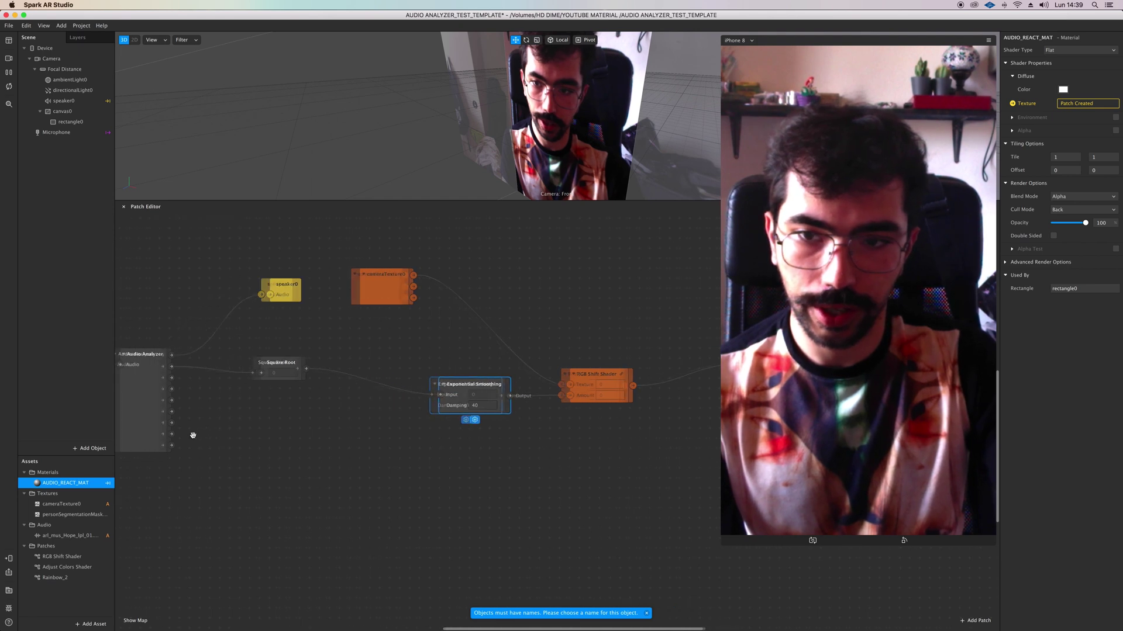
left_click_drag(270, 358, 263, 384)
scroll(486, 421, "down", 1)
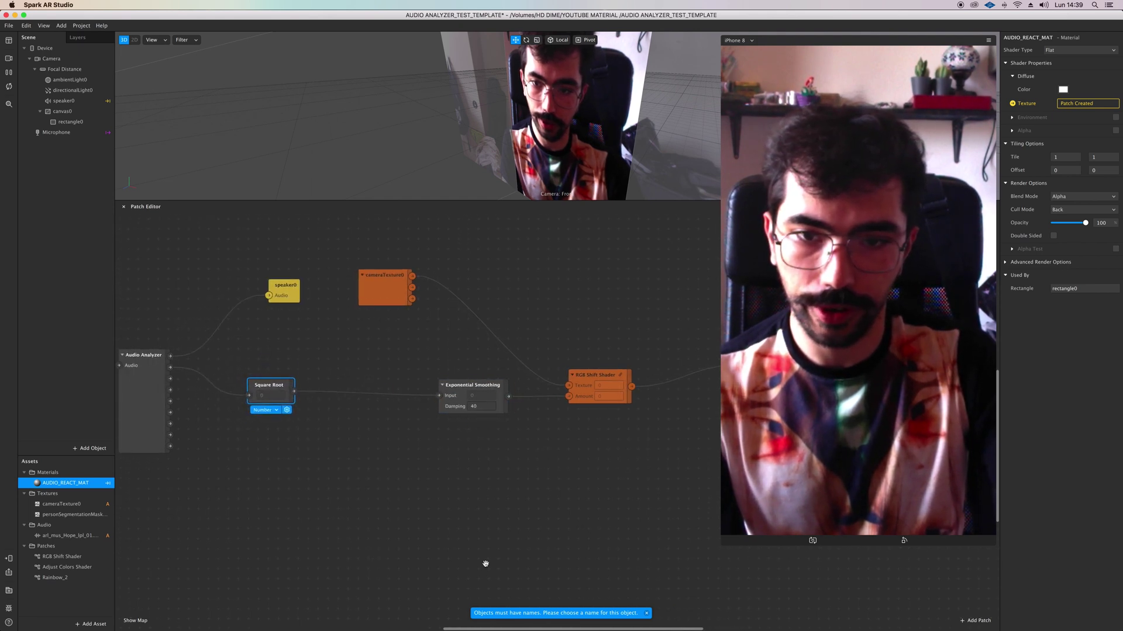
Add a Transition patch fed by Square Root, change its type to Number and place it below the patch row
left_click_drag(431, 489, 325, 364)
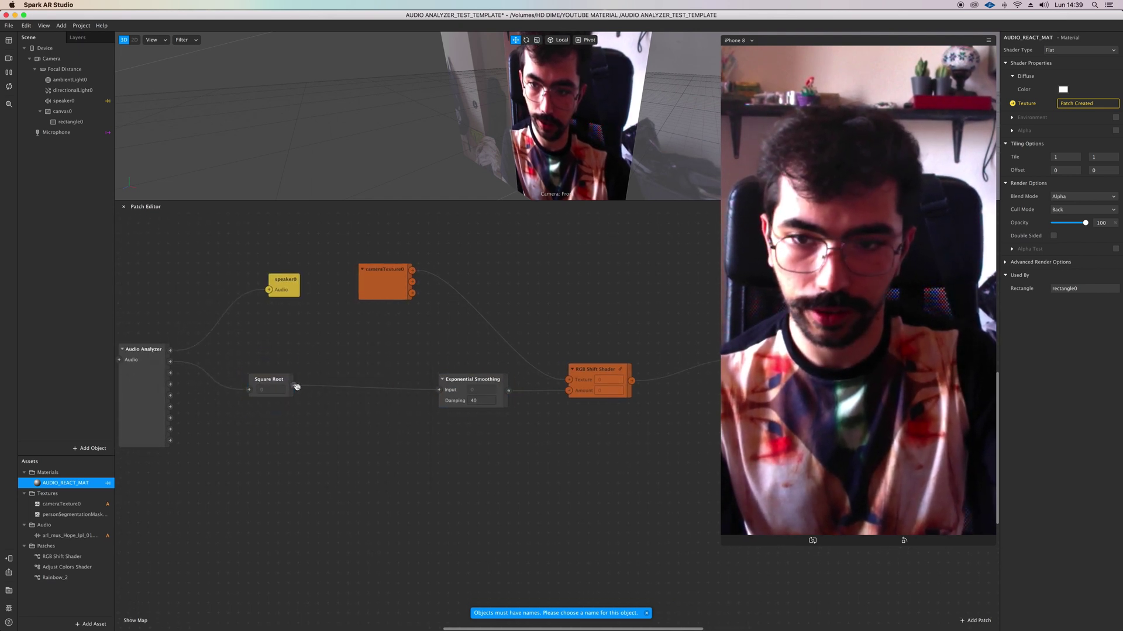
double_click(314, 366)
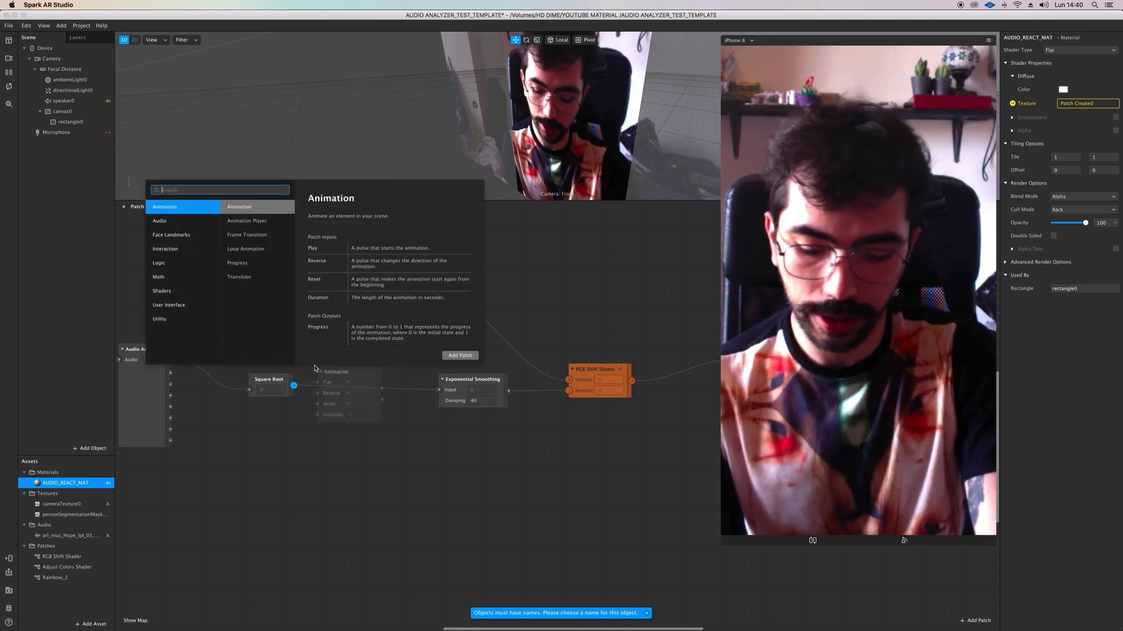
type("TRANSI")
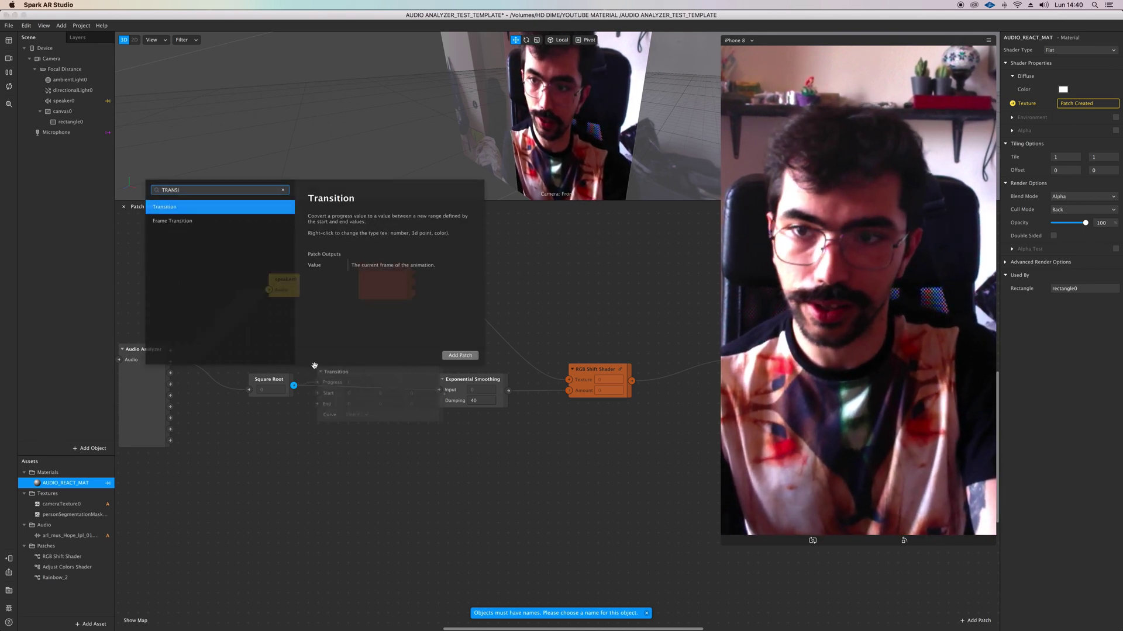
key("Return")
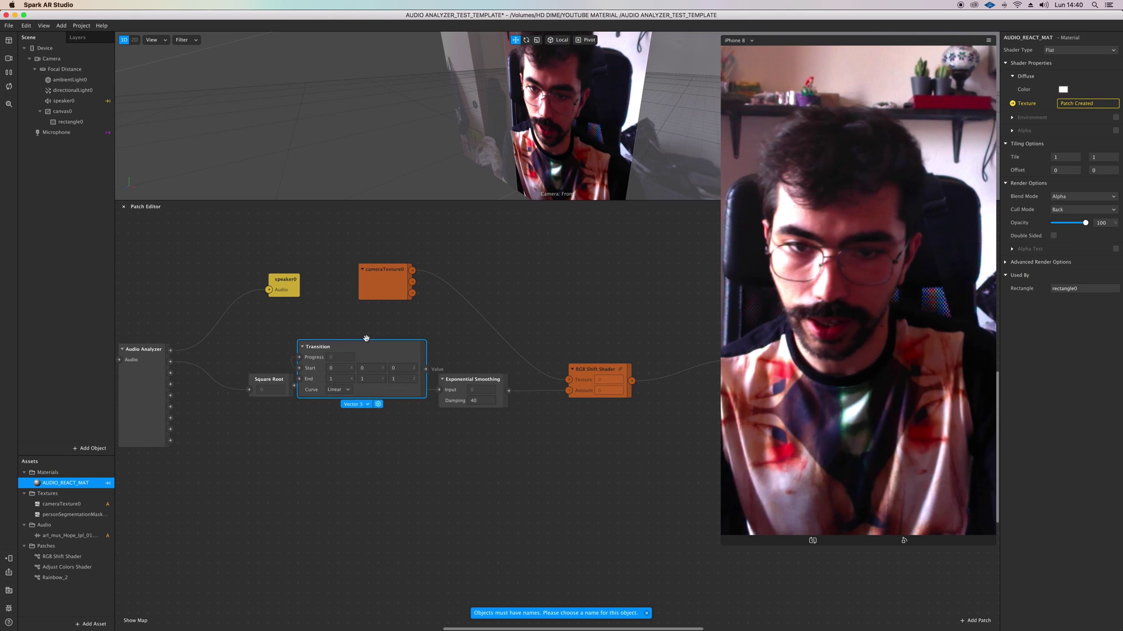
left_click(356, 397)
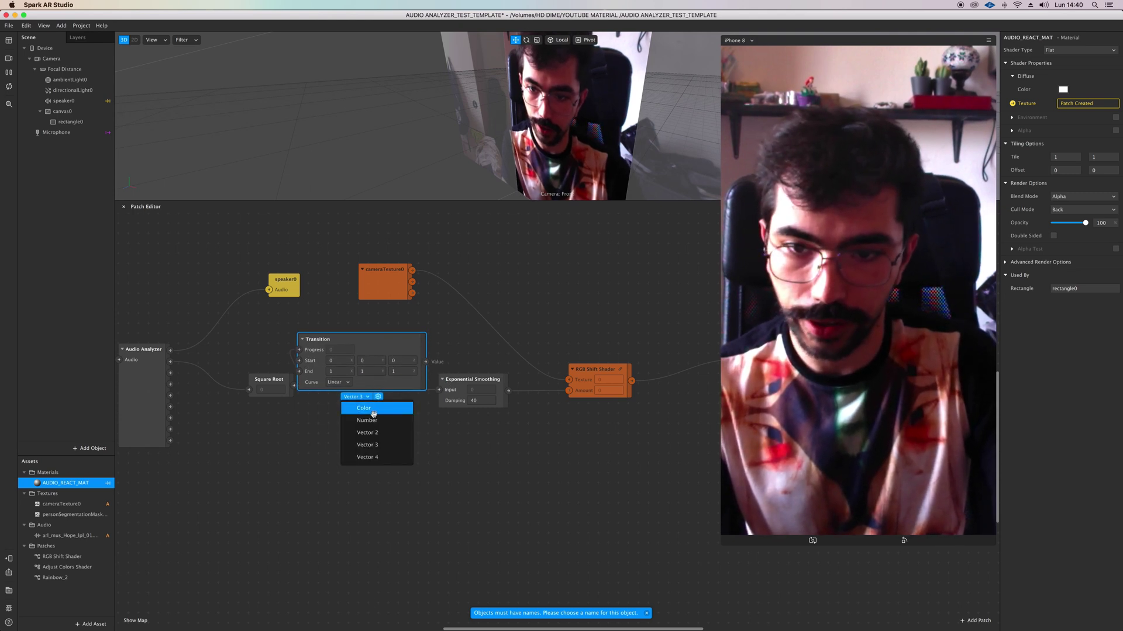
left_click(374, 415)
left_click_drag(344, 337, 362, 435)
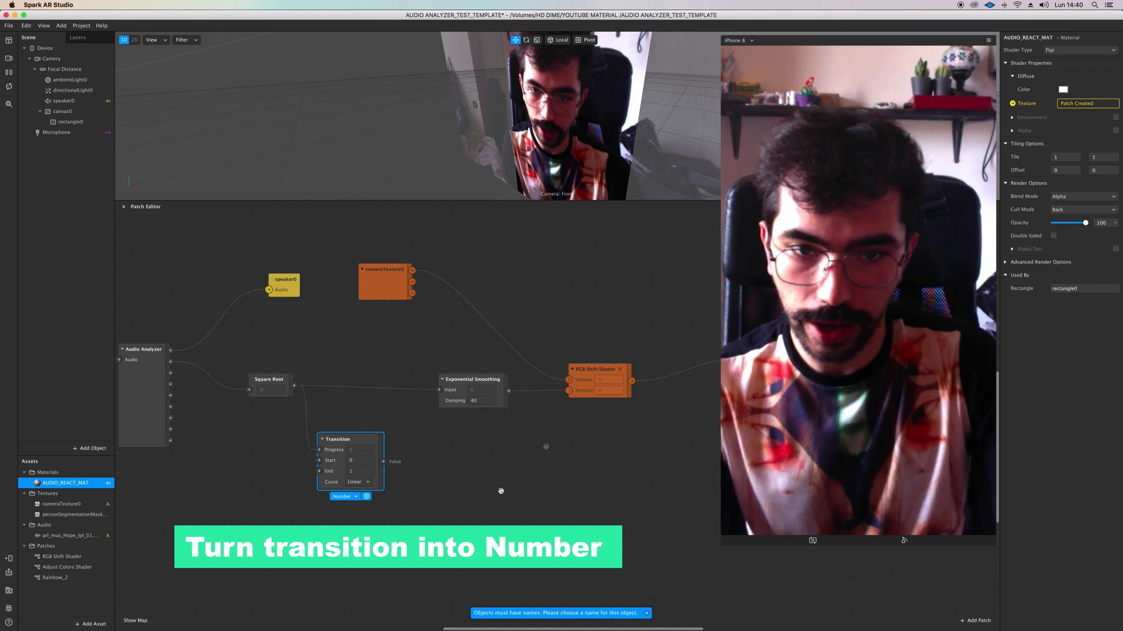
Set the Transition patch's Start to 0 and End to 0,5
scroll(357, 443, "up", 5)
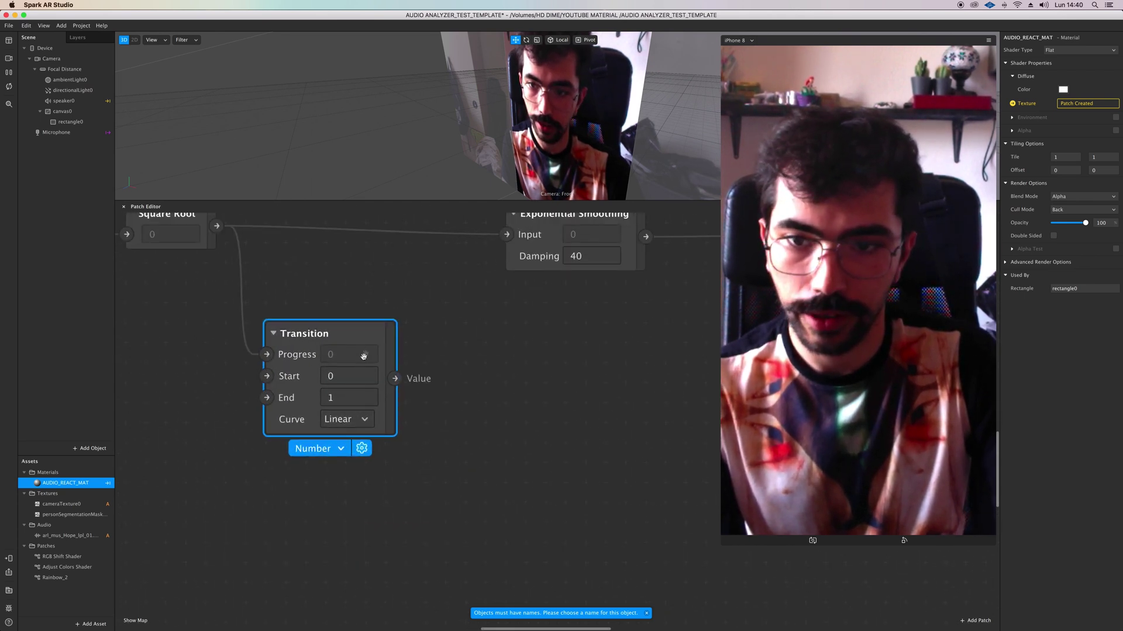
left_click(243, 379)
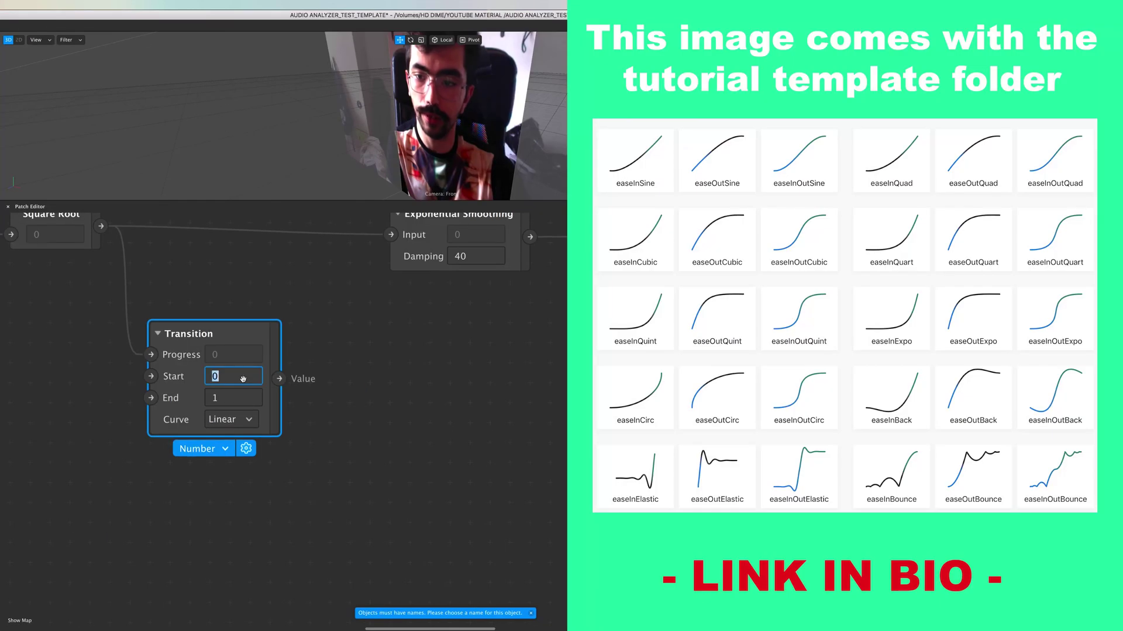
key("BackSpace")
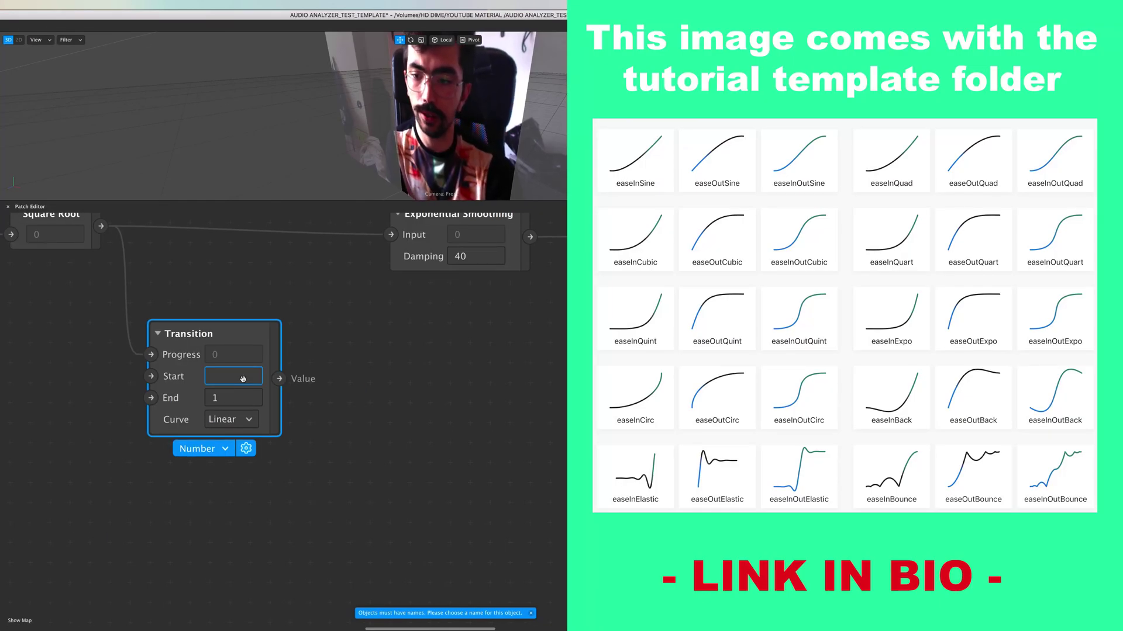
type("0")
key("Tab")
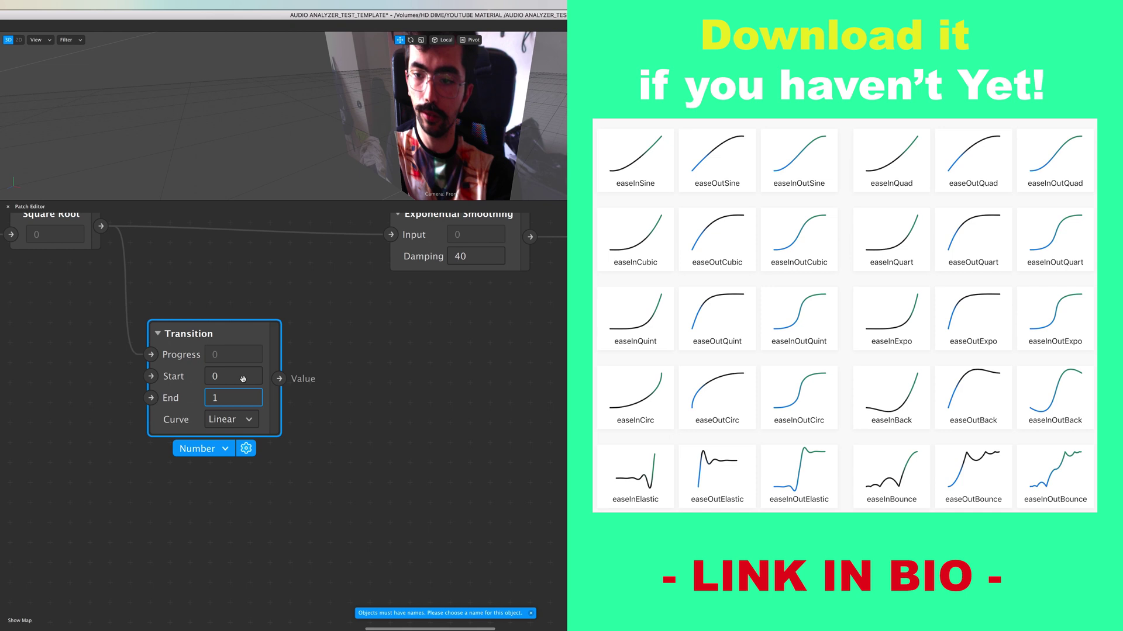
key("BackSpace")
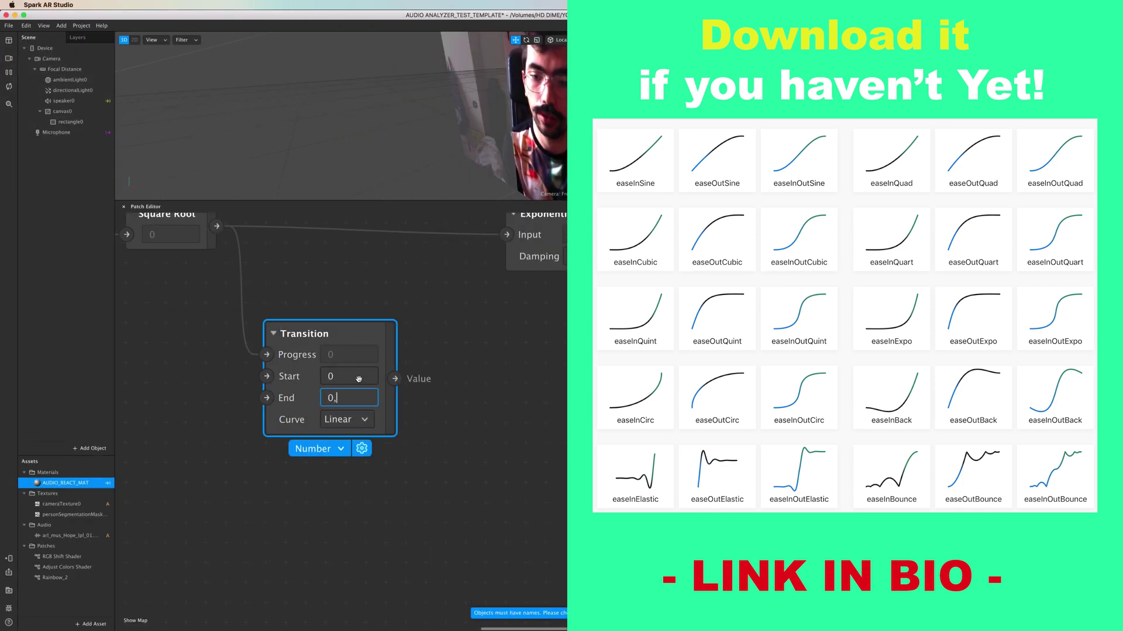
type("0,5")
key("Return")
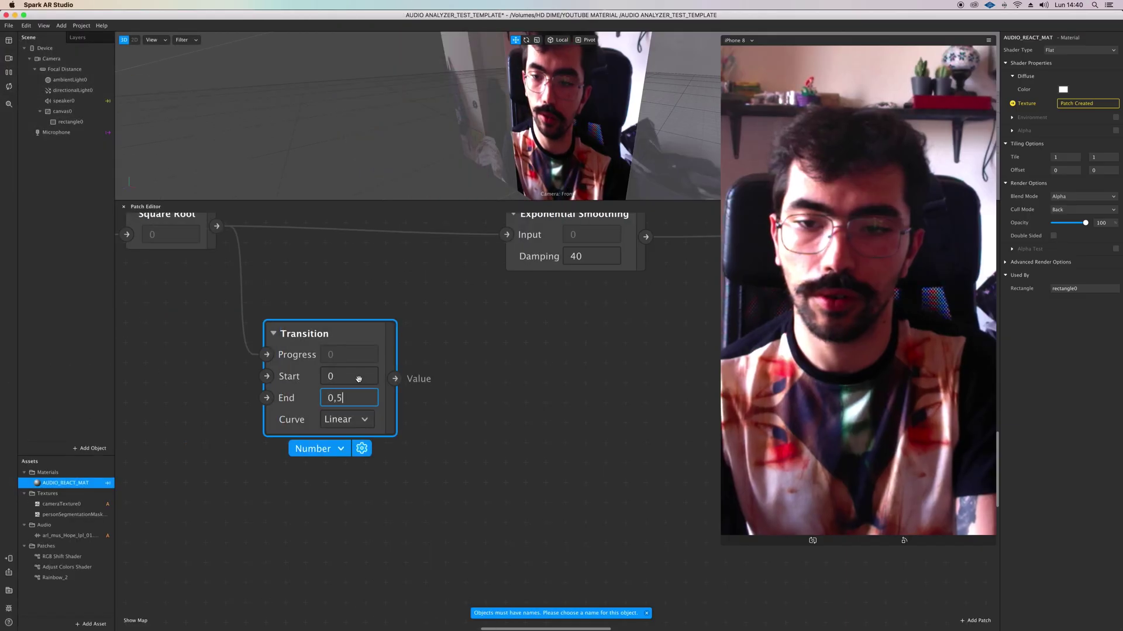
Connect the Transition's Value output to the Exponential Smoothing patch's Input, replacing the direct Square Root connection
scroll(449, 413, "down", 5)
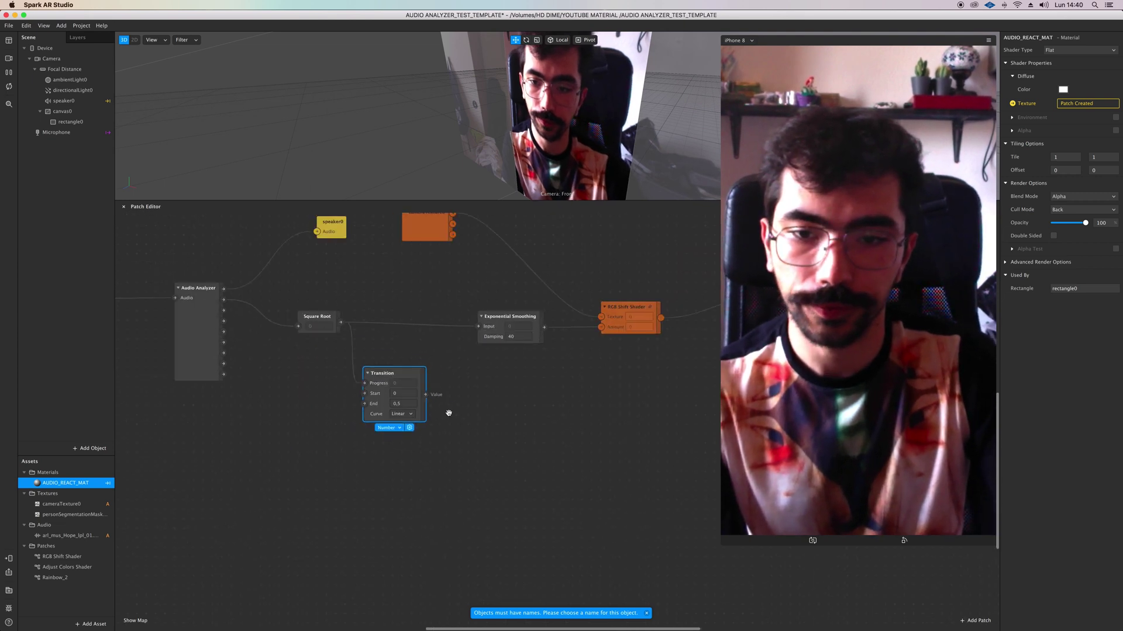
left_click_drag(425, 394, 479, 327)
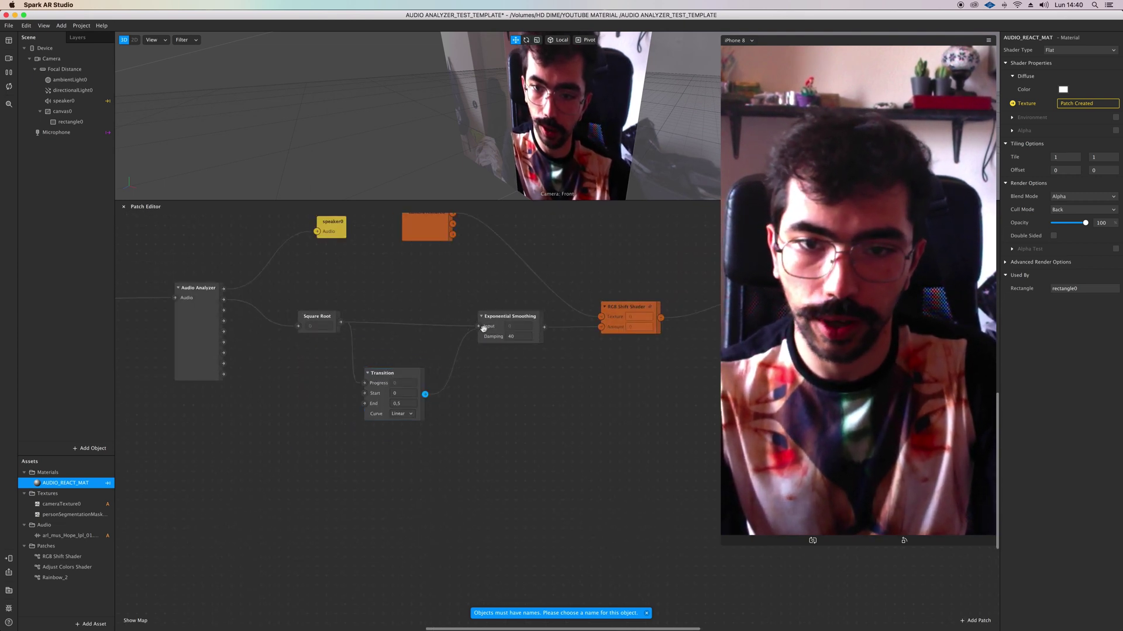
left_click(497, 319)
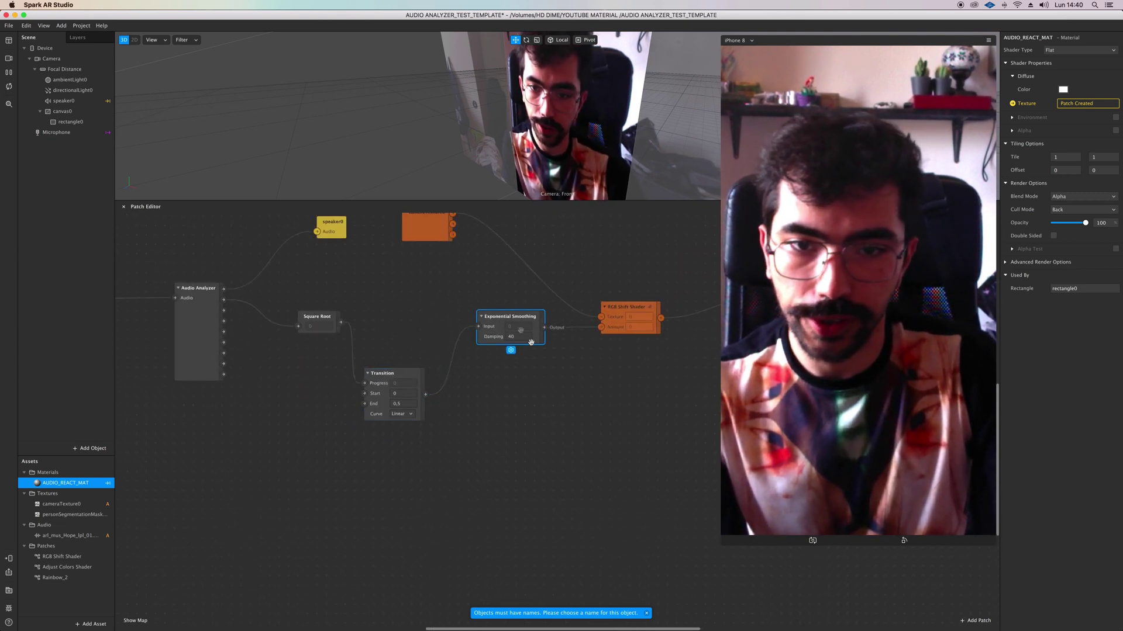
scroll(643, 318, "right", 6)
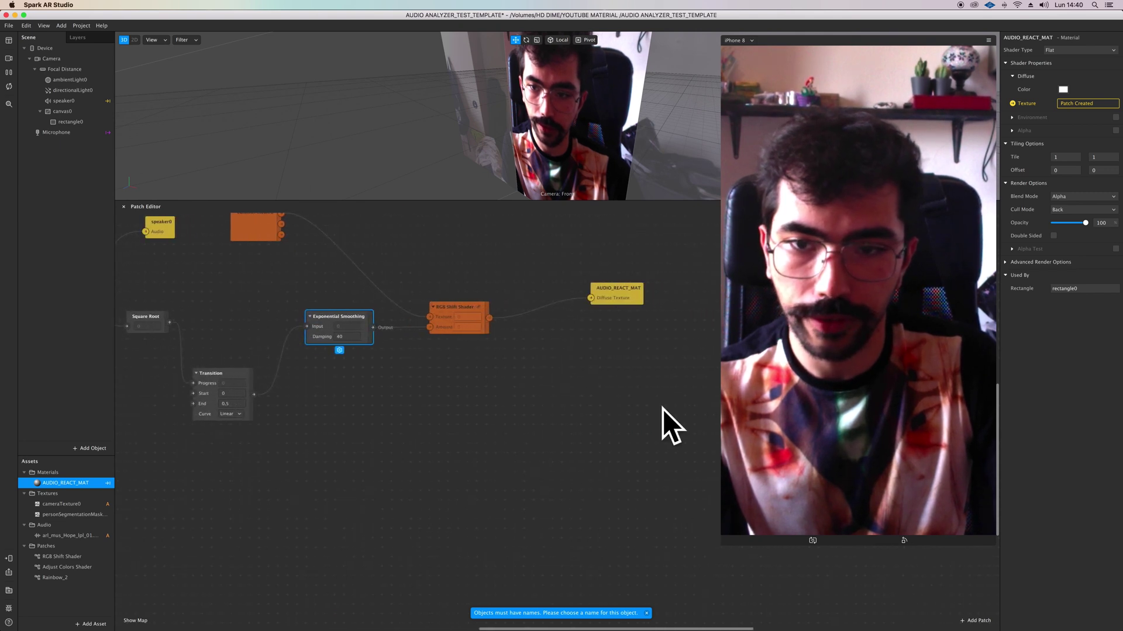
Try several easing curves on the Transition patch, including Quartic Out, and settle on Overshoot In
scroll(228, 292, "left", 15)
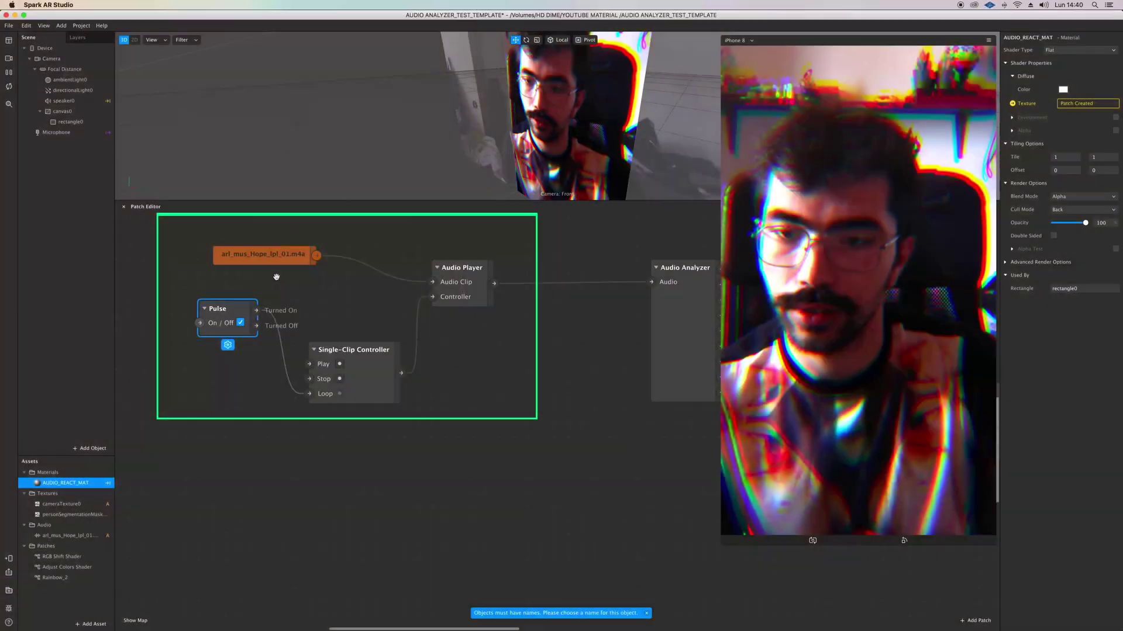
scroll(386, 372, "right", 12)
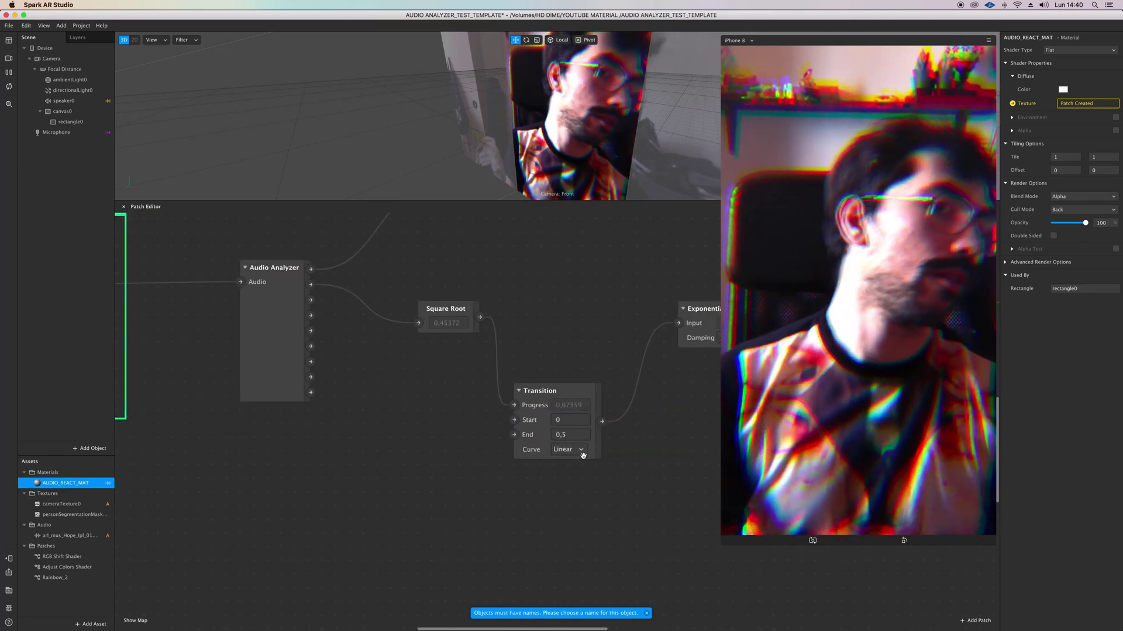
left_click(582, 450)
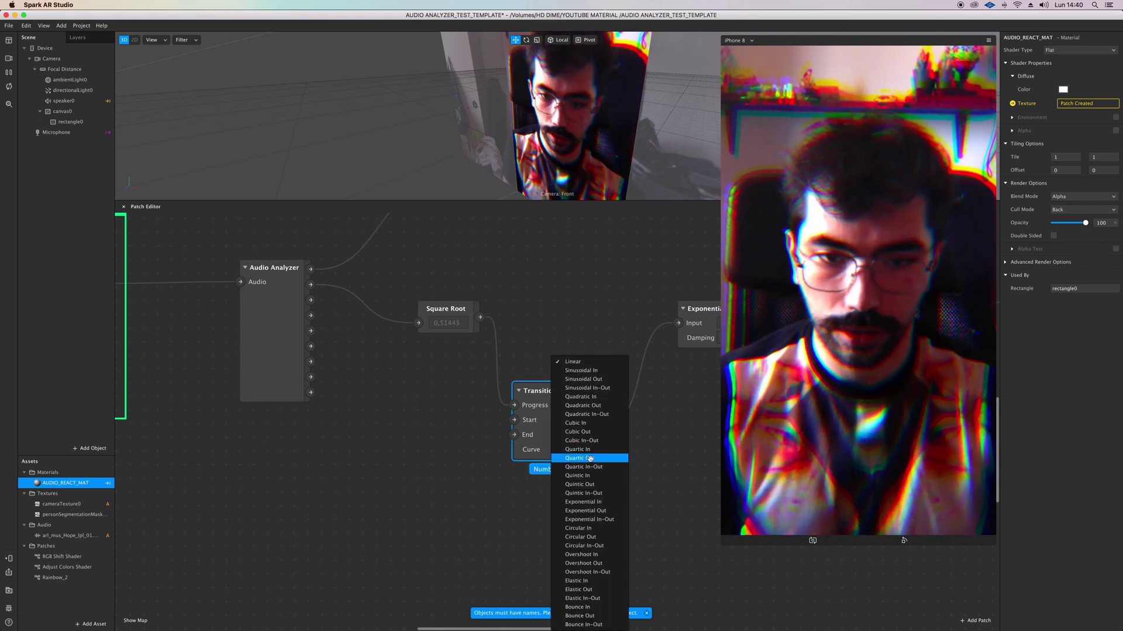
left_click(589, 458)
left_click(584, 451)
left_click(585, 481)
left_click(584, 450)
left_click(584, 553)
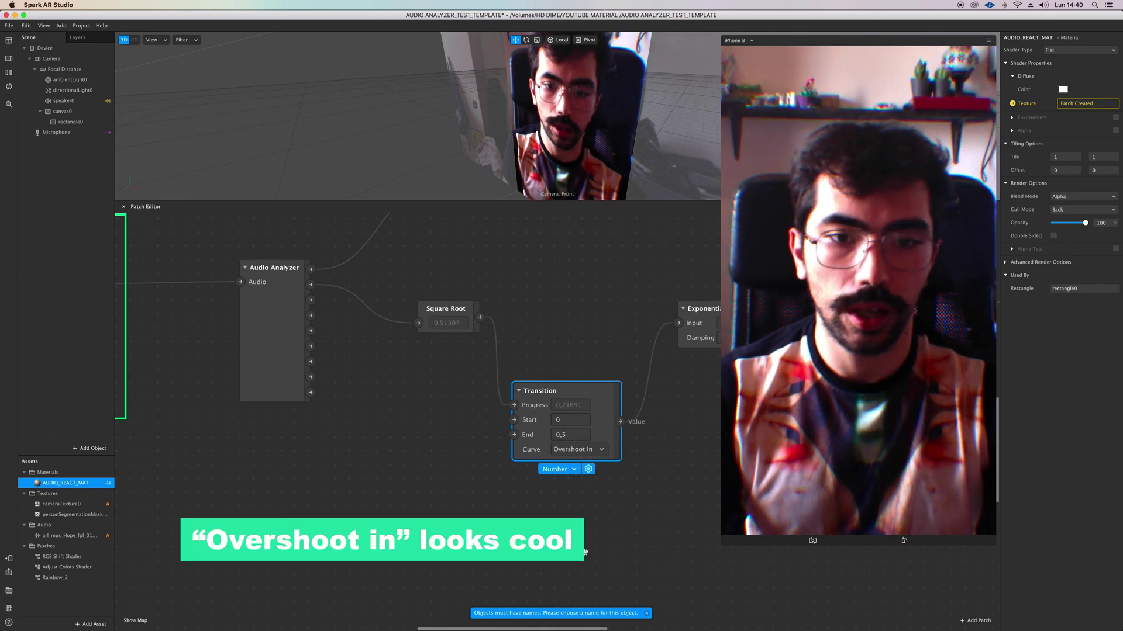
Open the Transition patch's End value for editing
scroll(584, 552, "right", 1)
scroll(585, 552, "right", 5)
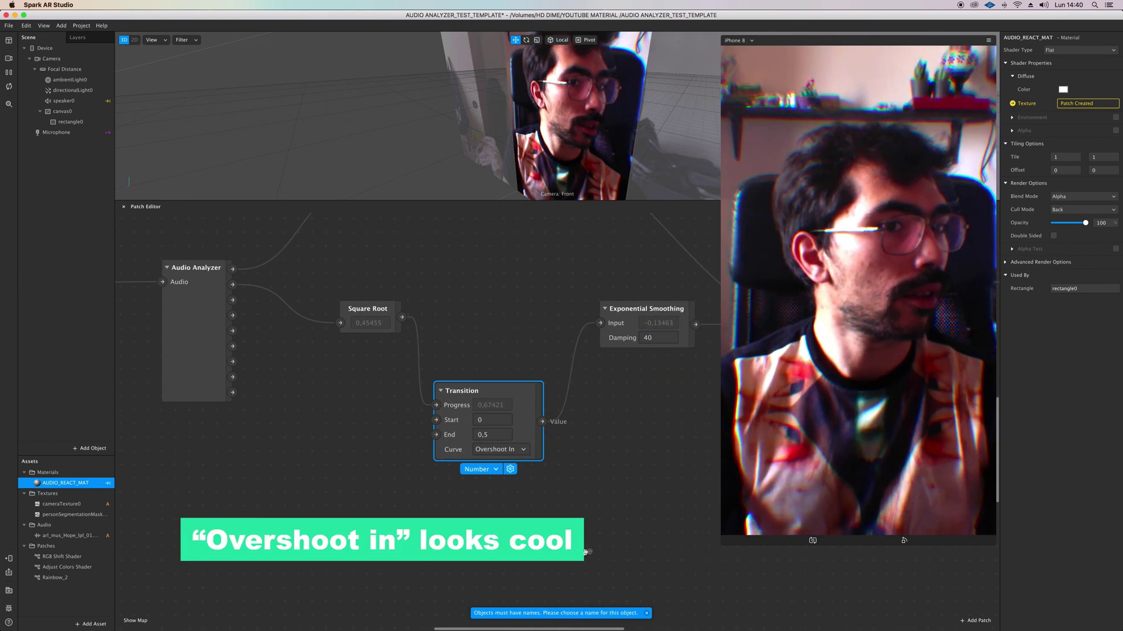
scroll(602, 300, "right", 16)
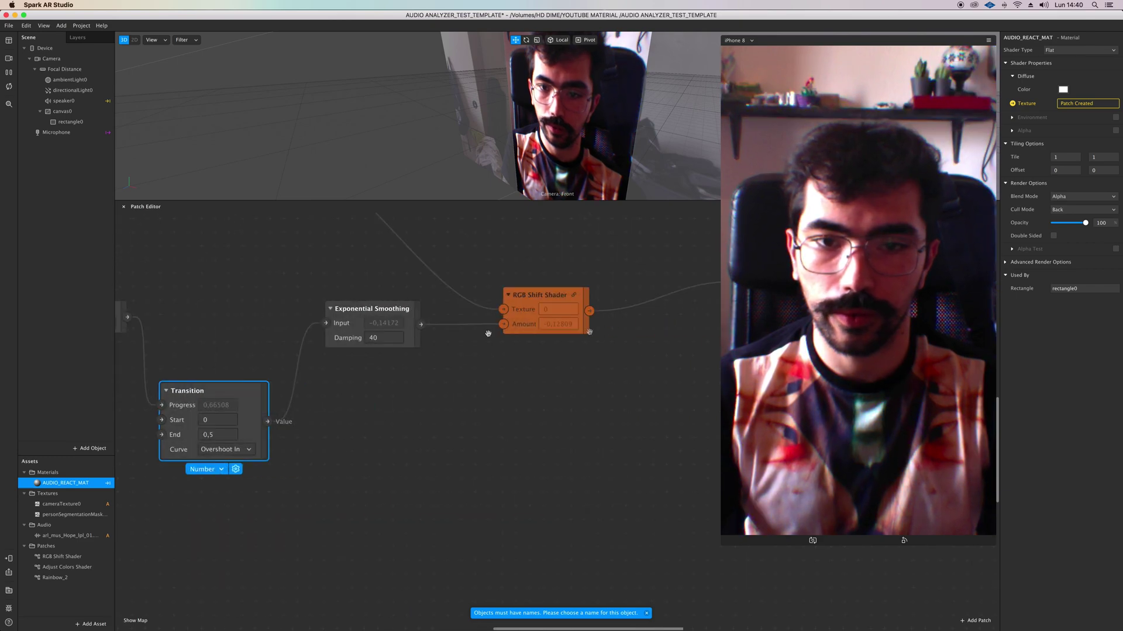
scroll(339, 421, "left", 3)
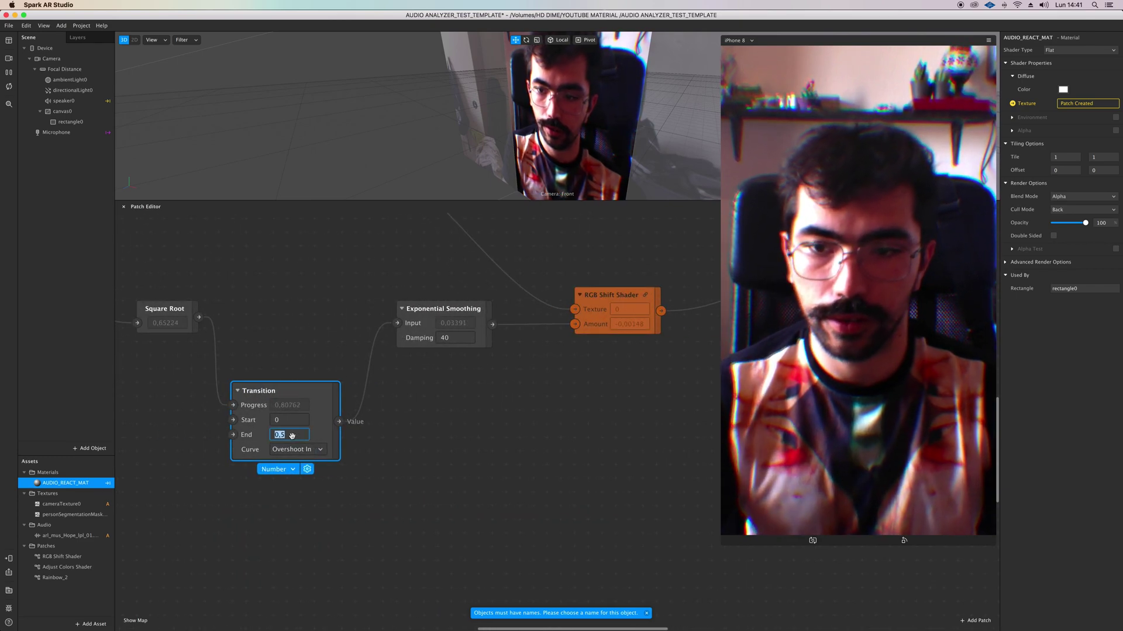
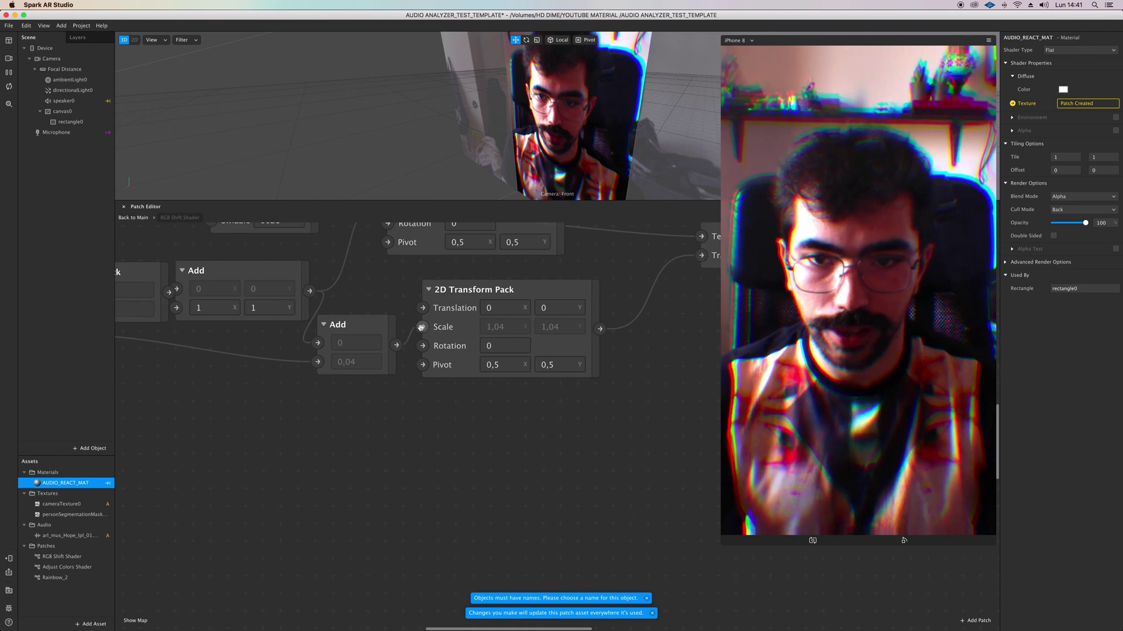
Inside RGB Shift Shader, disconnect the Add patch from the Scale input of the lowest 2D Transform Pack
left_click_drag(421, 328, 392, 336)
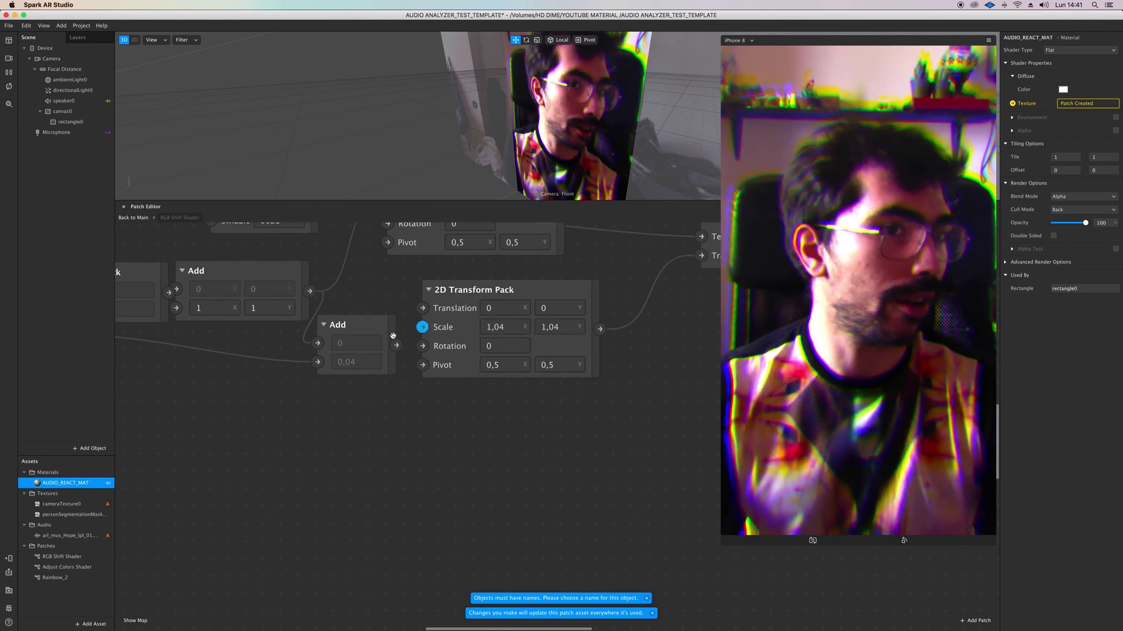
scroll(470, 352, "up", 4)
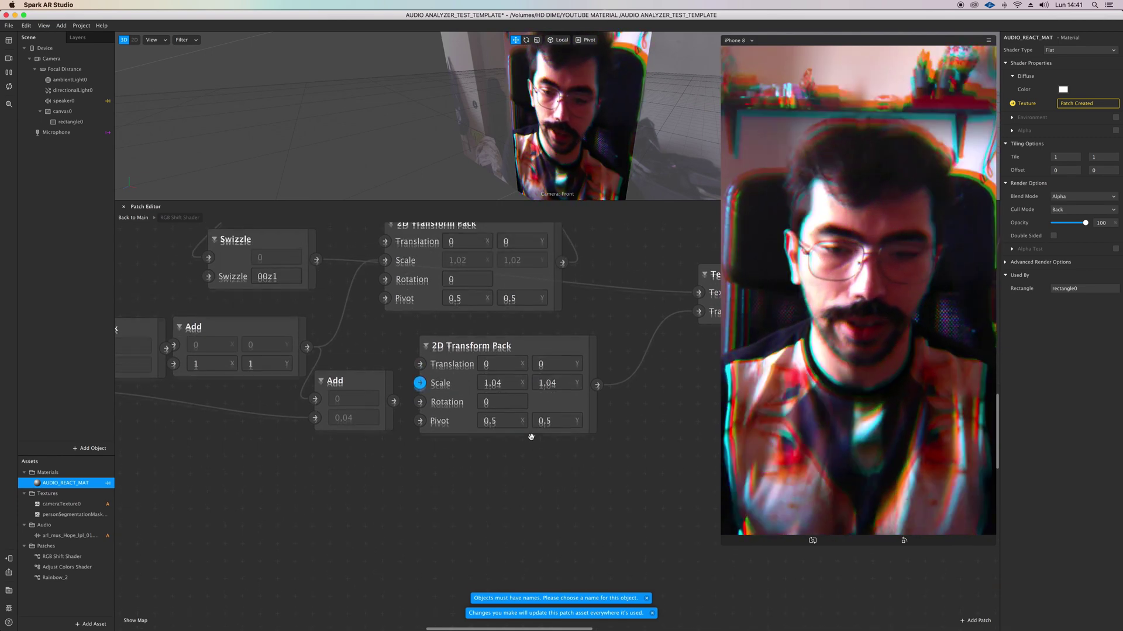
scroll(380, 356, "up", 5)
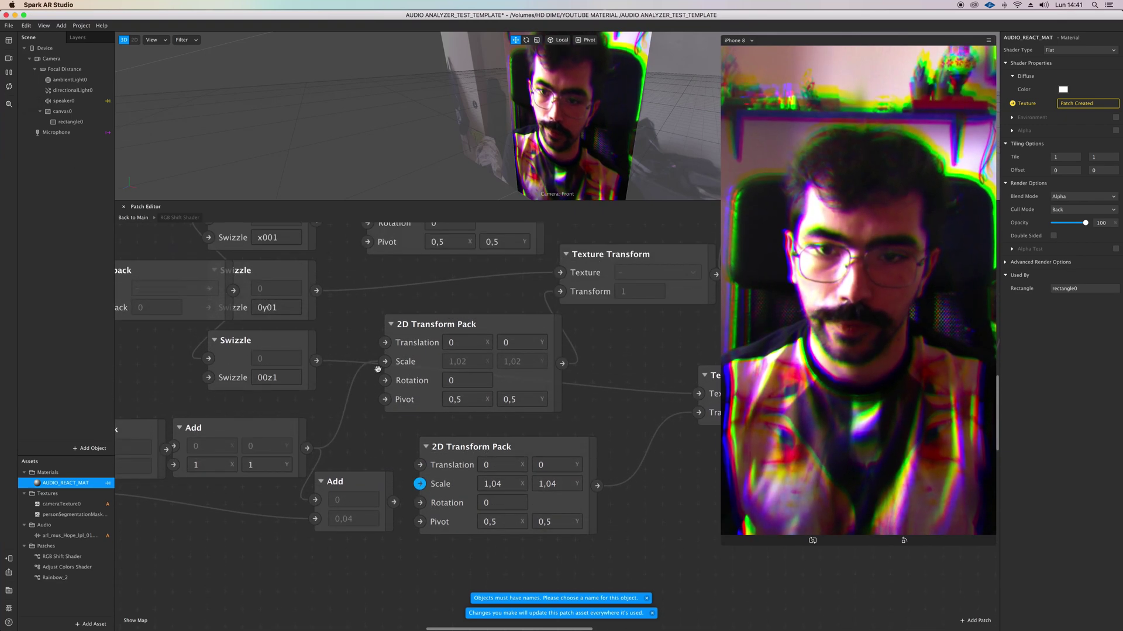
mouse_move(384, 361)
left_mouse_down()
mouse_move(358, 349)
mouse_move(384, 362)
left_mouse_up()
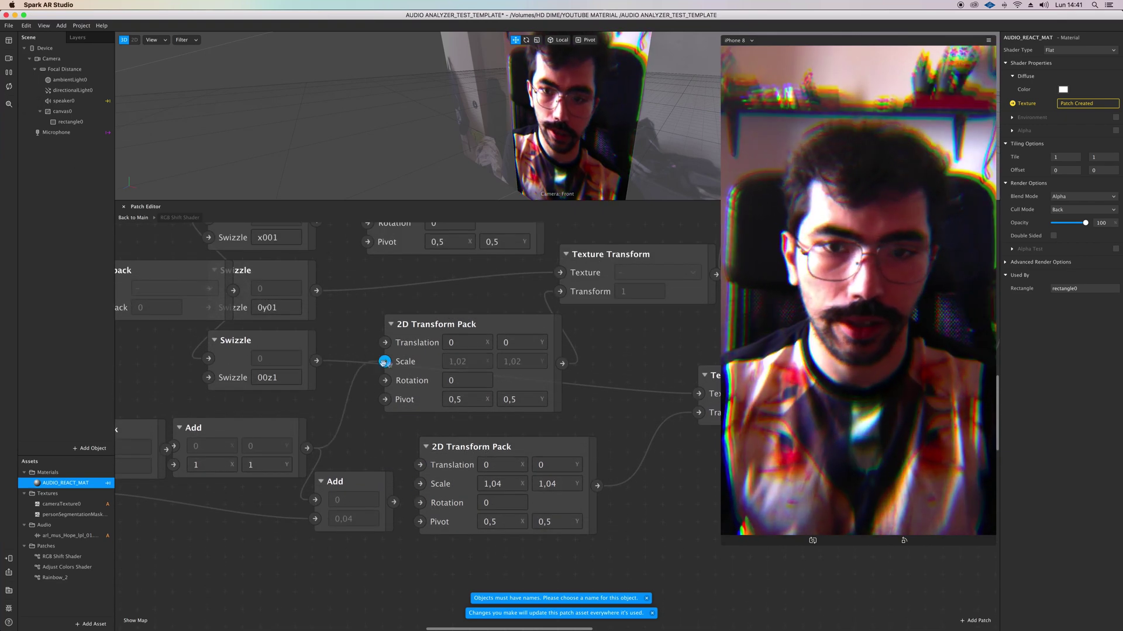
Set the Pivot X of the 2D Transform Pack beside the 00z1 Swizzle to 0,9
left_click(472, 400)
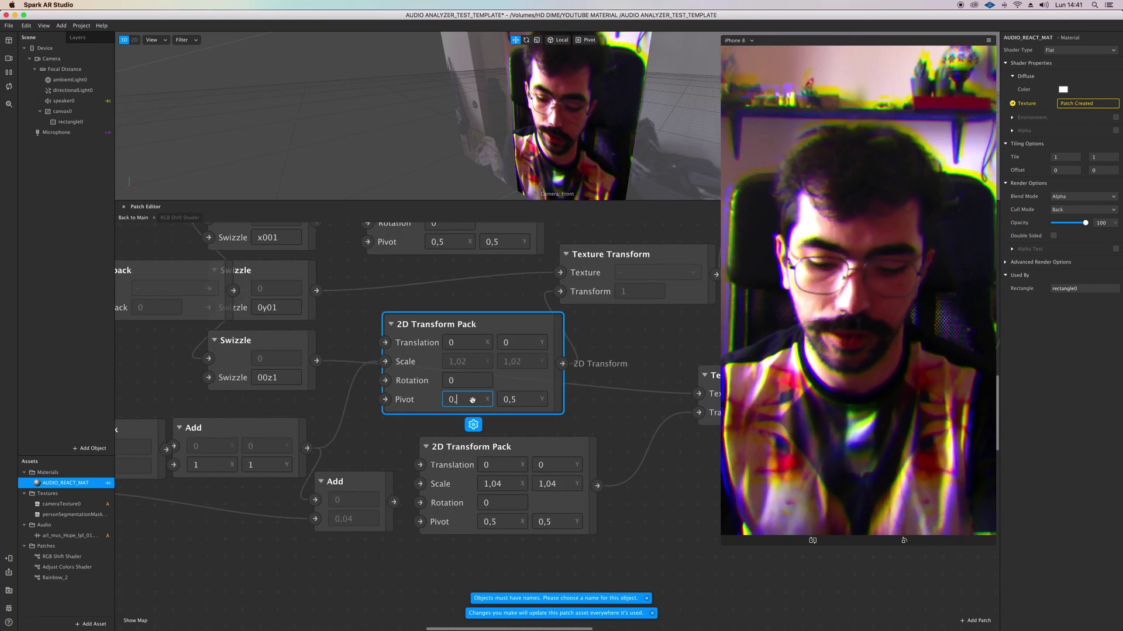
type("0,9")
key("Return")
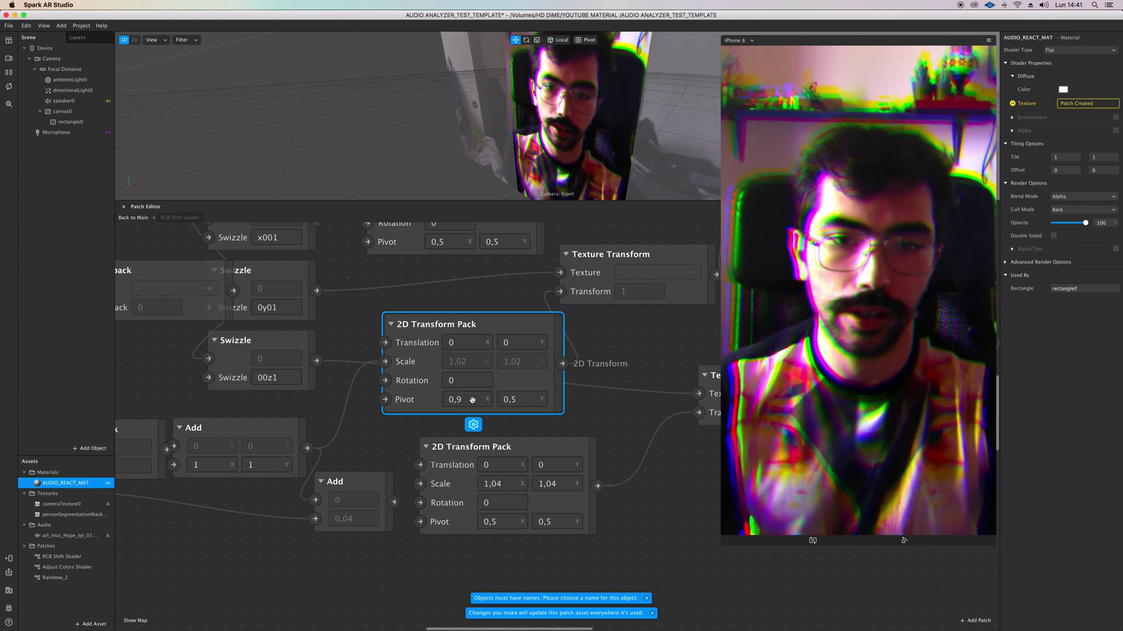
Try Rotation values of 0,5, 0,1 and 10 on the uppermost 2D Transform Pack in the shader
scroll(435, 397, "up", 6)
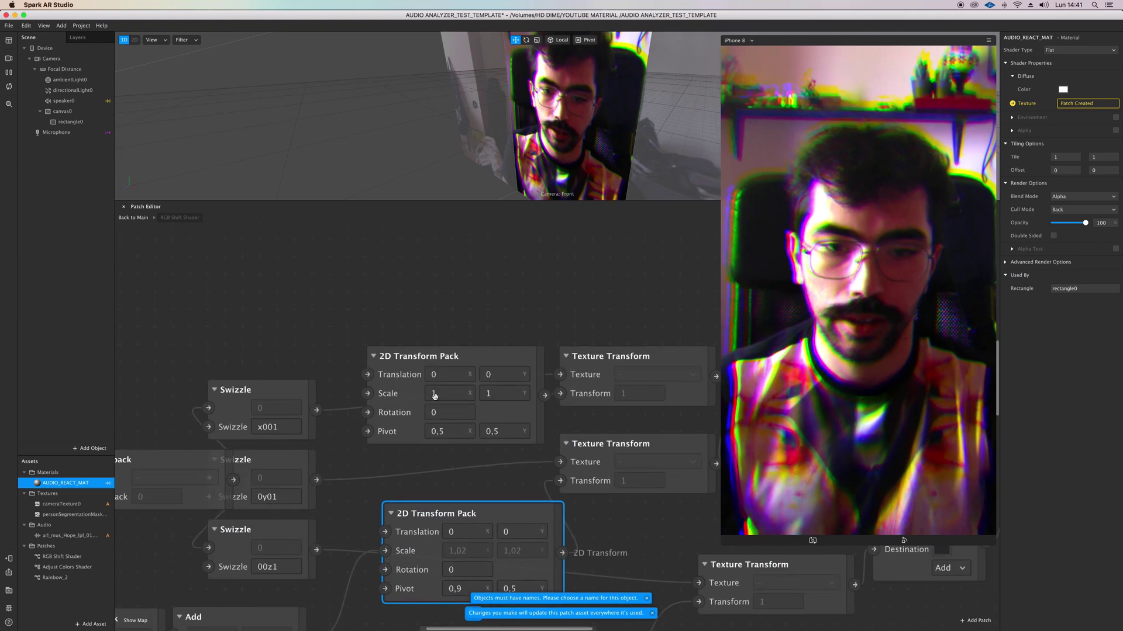
left_click(451, 410)
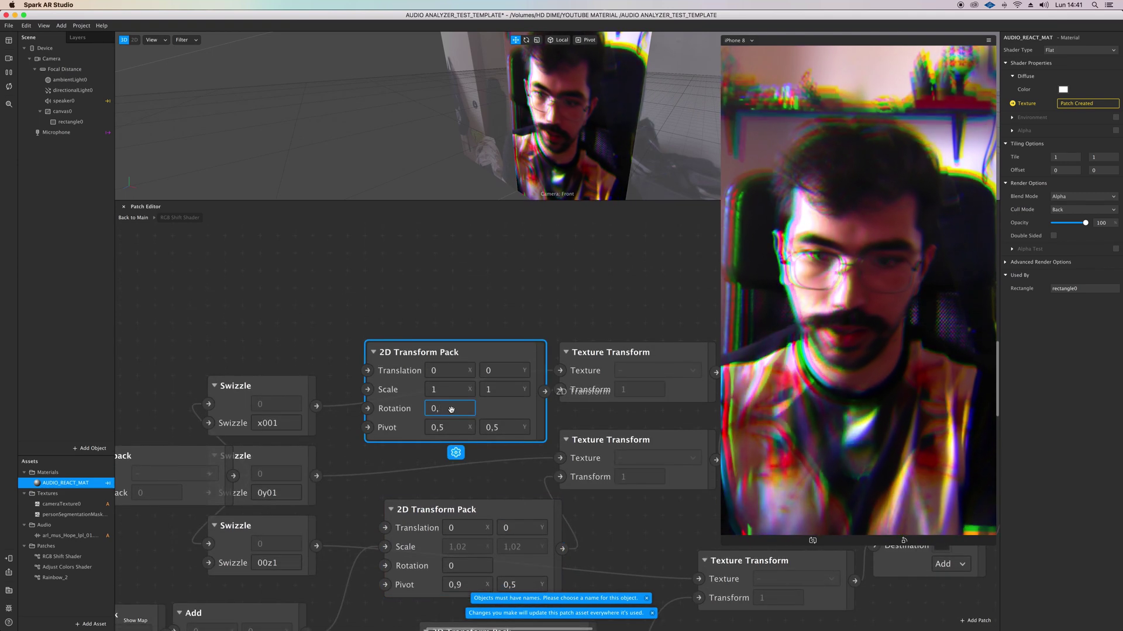
key("Return")
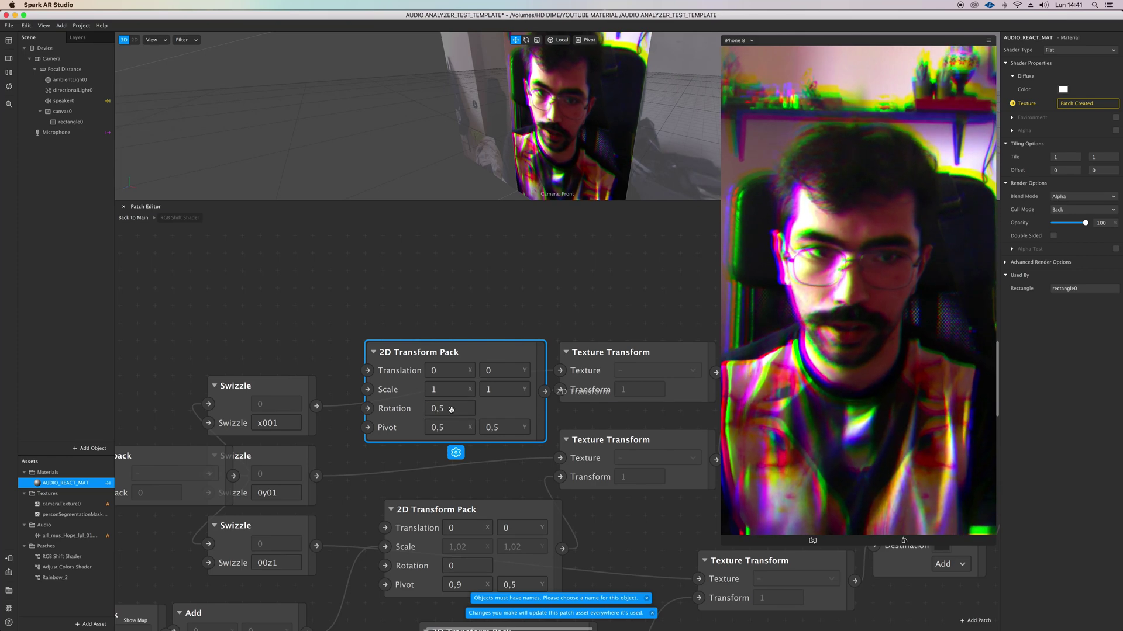
double_click(452, 409)
double_click(453, 409)
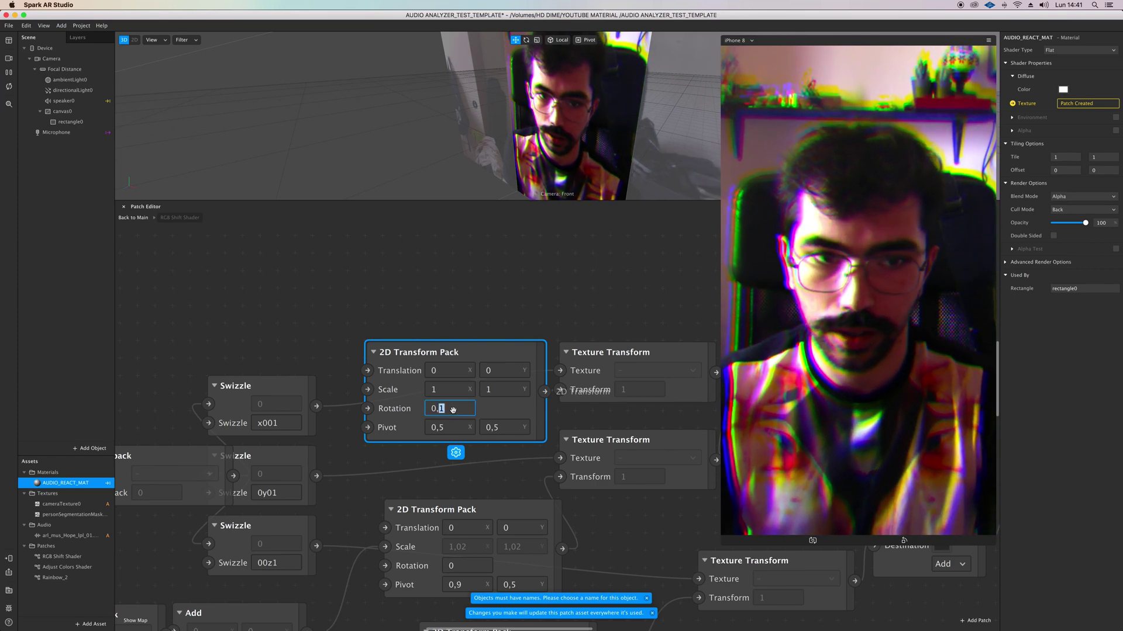
key("Return")
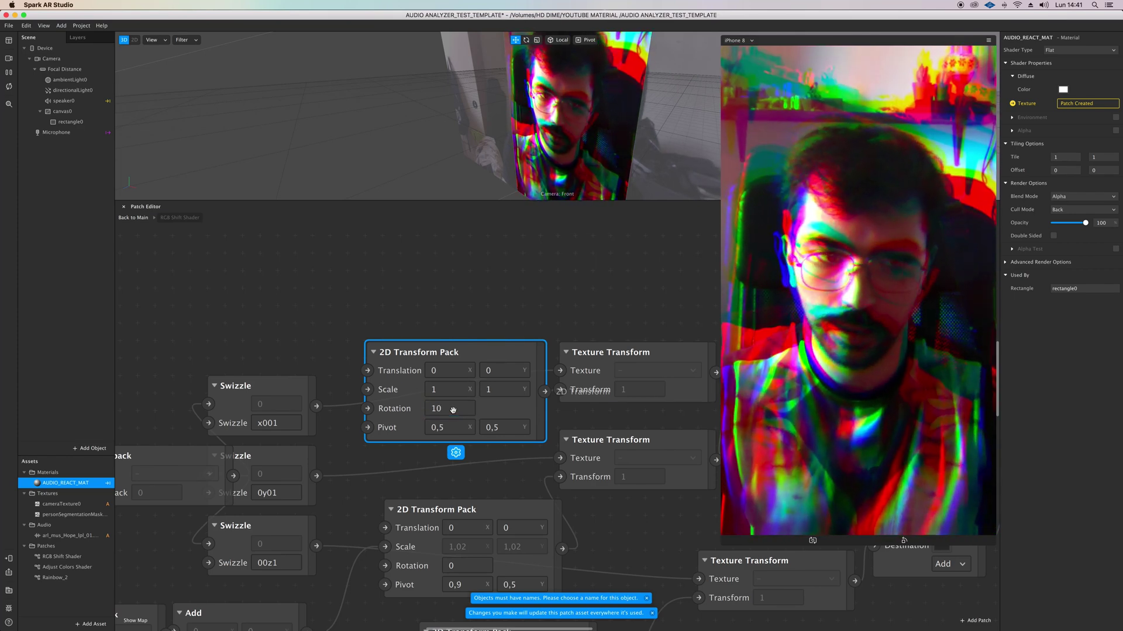
Try Rotation values of 1 and 3 on the uppermost 2D Transform Pack, then settle on 5
double_click(453, 409)
type("1")
double_click(452, 409)
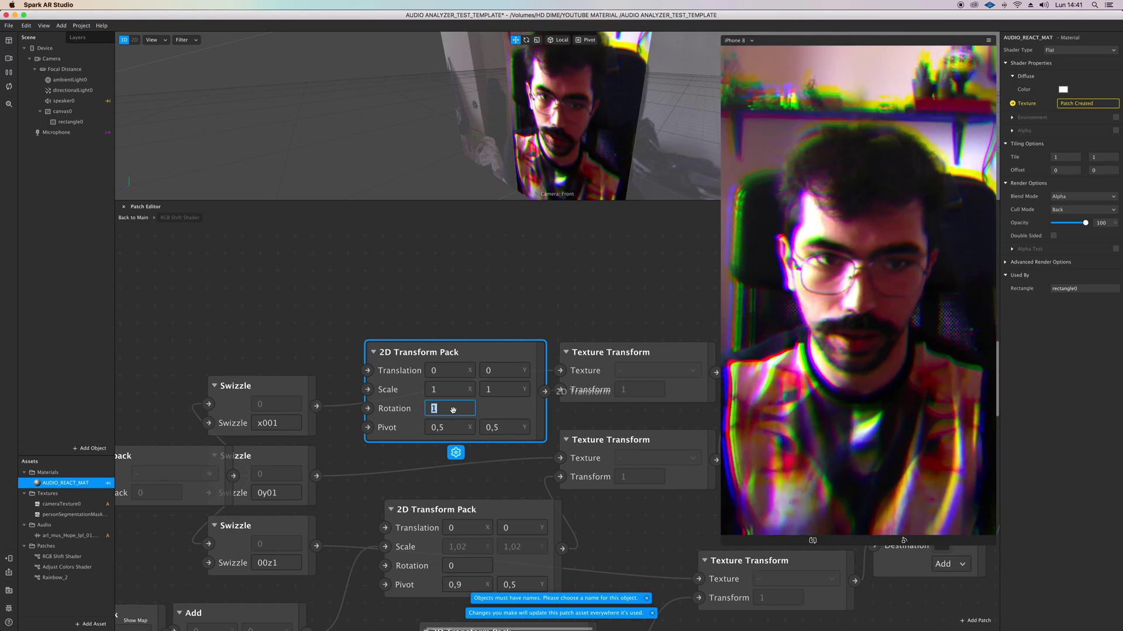
key("Return")
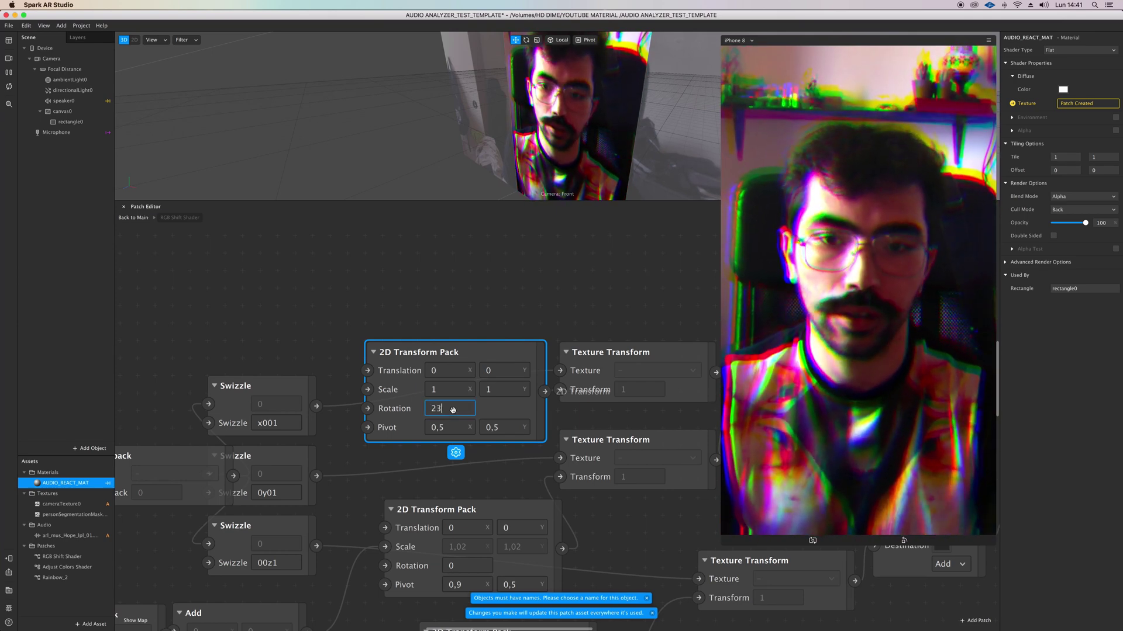
double_click(453, 409)
type("3")
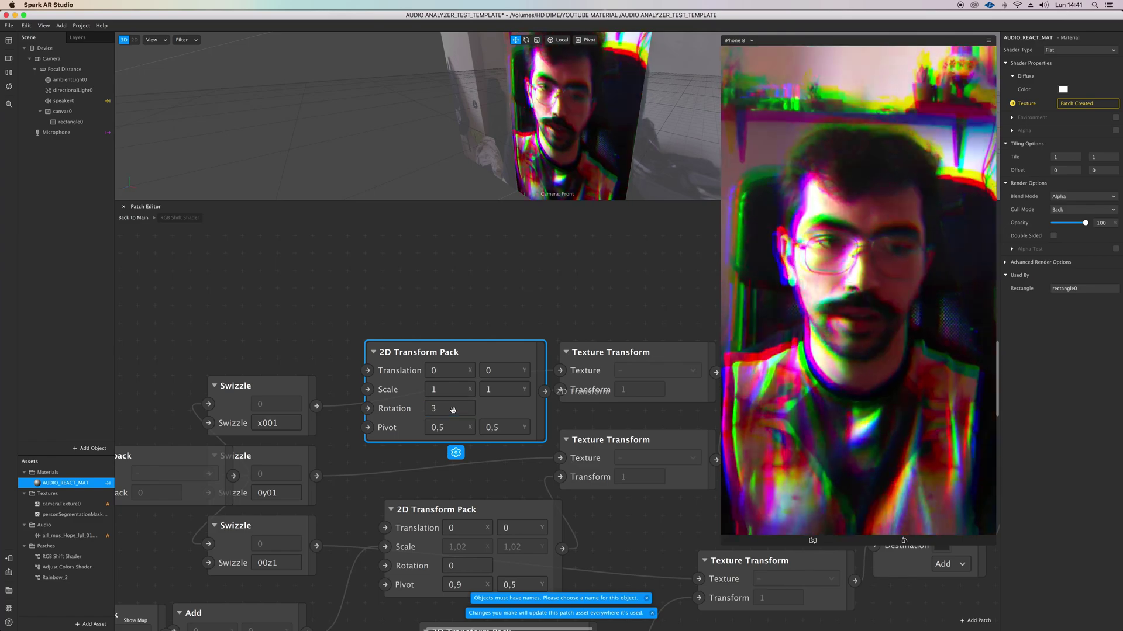
key("Return")
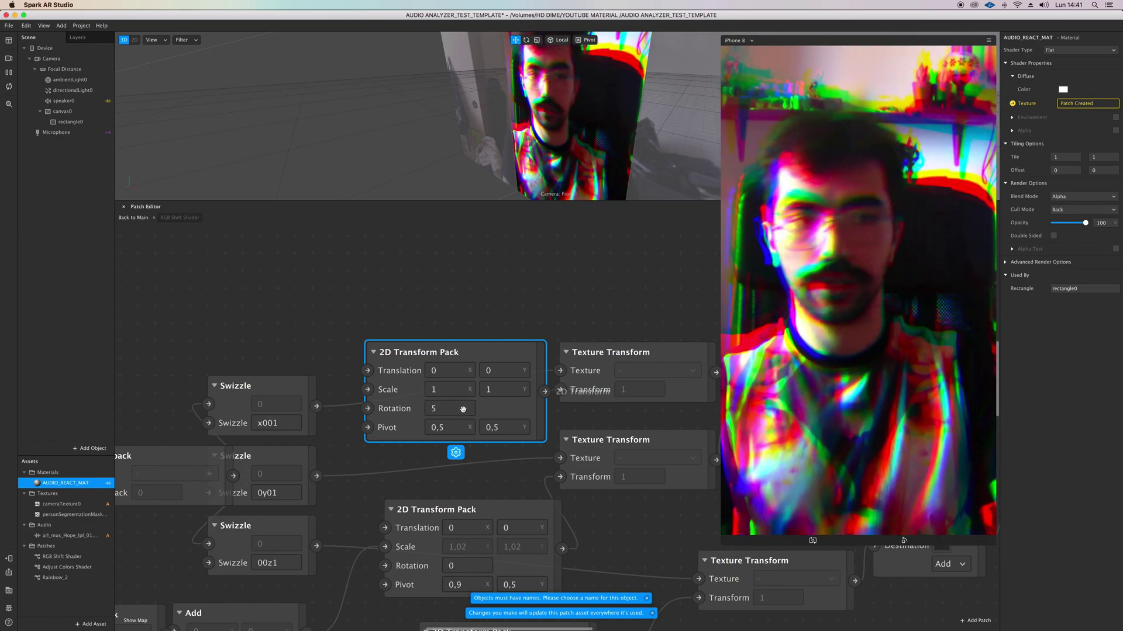
Return to the main patch graph and switch off the Pulse patch in the TESTER group
scroll(473, 413, "down", 2)
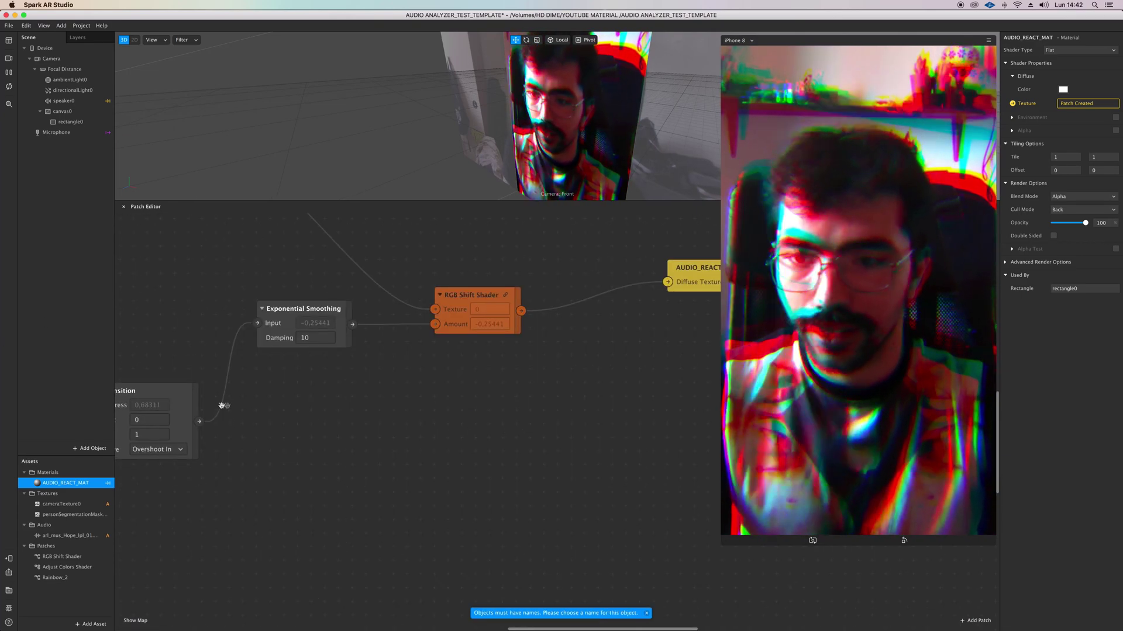
scroll(271, 438, "down", 5)
left_click(264, 473)
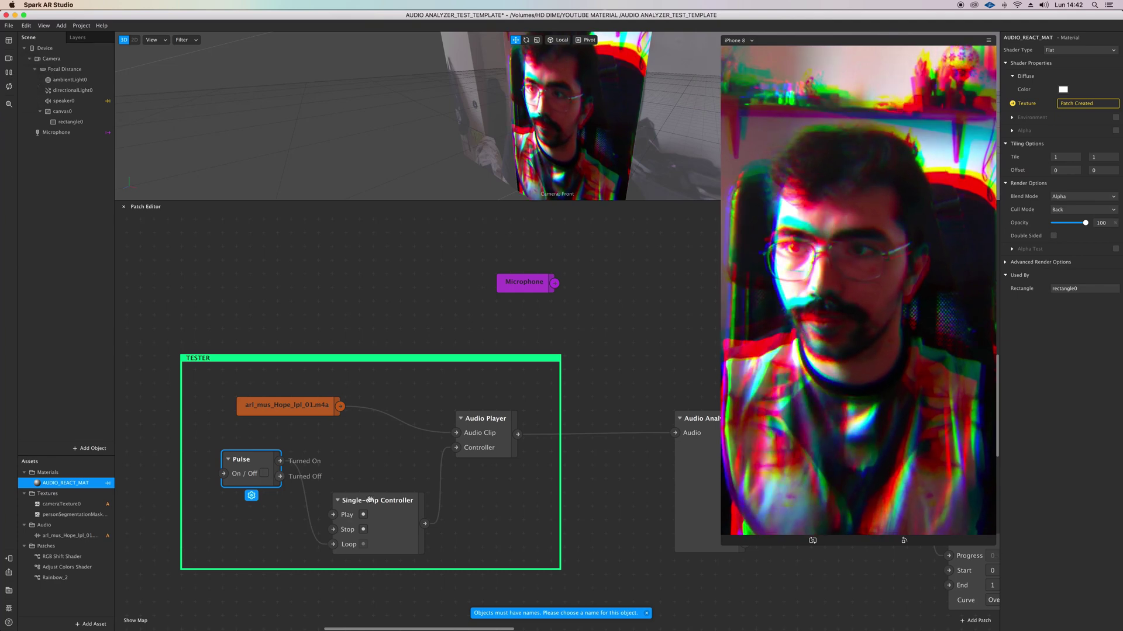
scroll(357, 267, "right", 5)
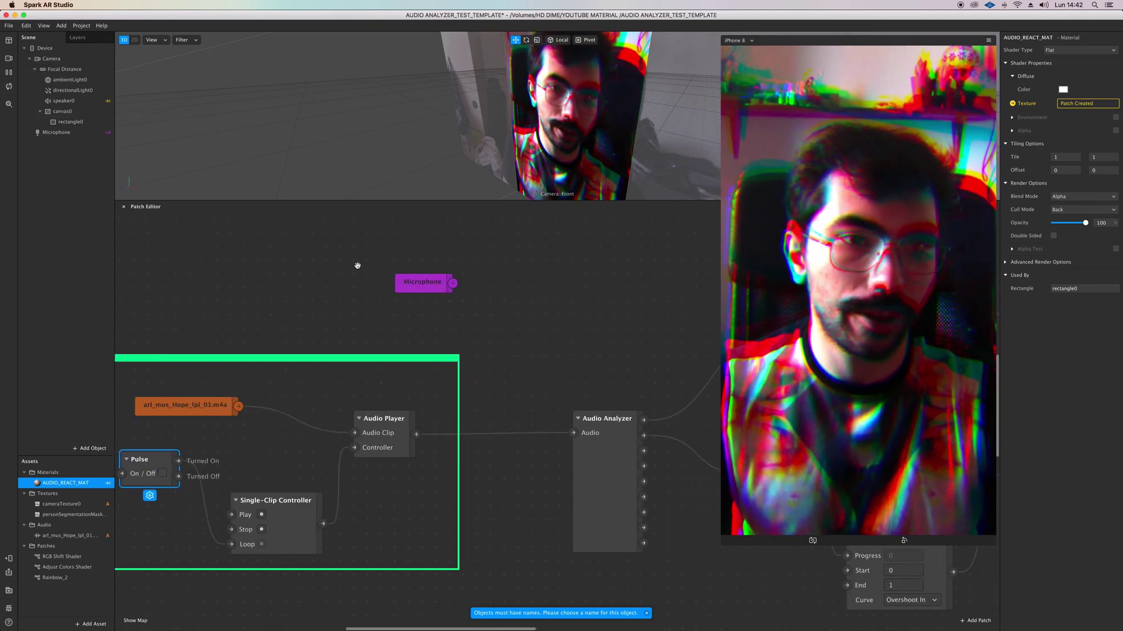
scroll(357, 266, "right", 8)
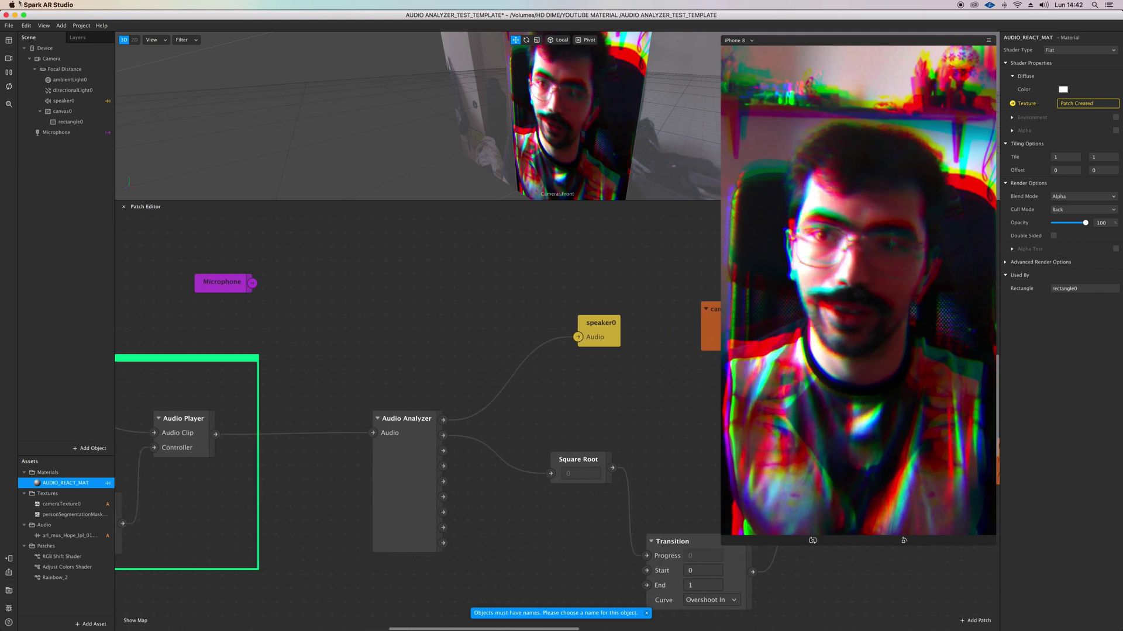
Enable Alpha on the AUDIO_REACT_MAT material and assign the person segmentation mask as its alpha texture
double_click(80, 122)
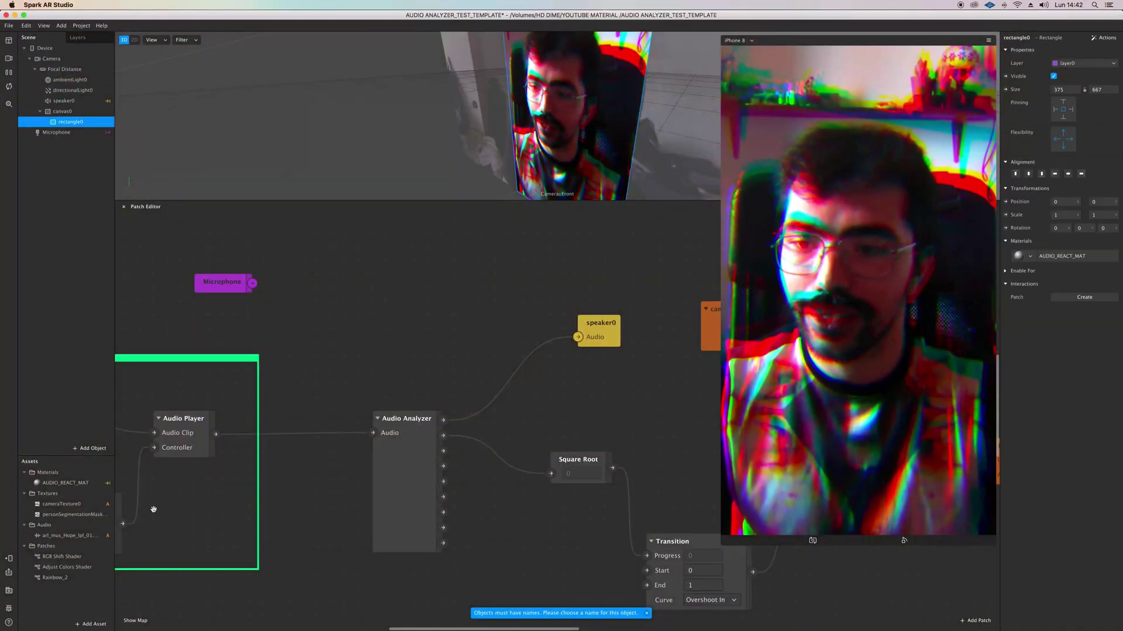
left_click(92, 475)
left_click(82, 483)
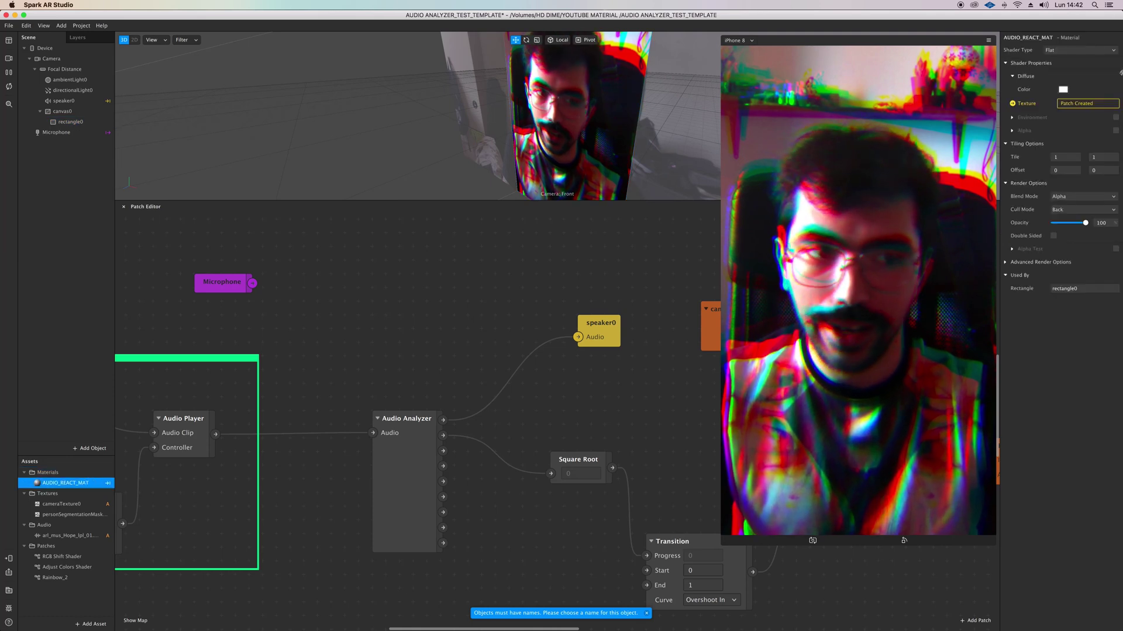
left_click(1115, 130)
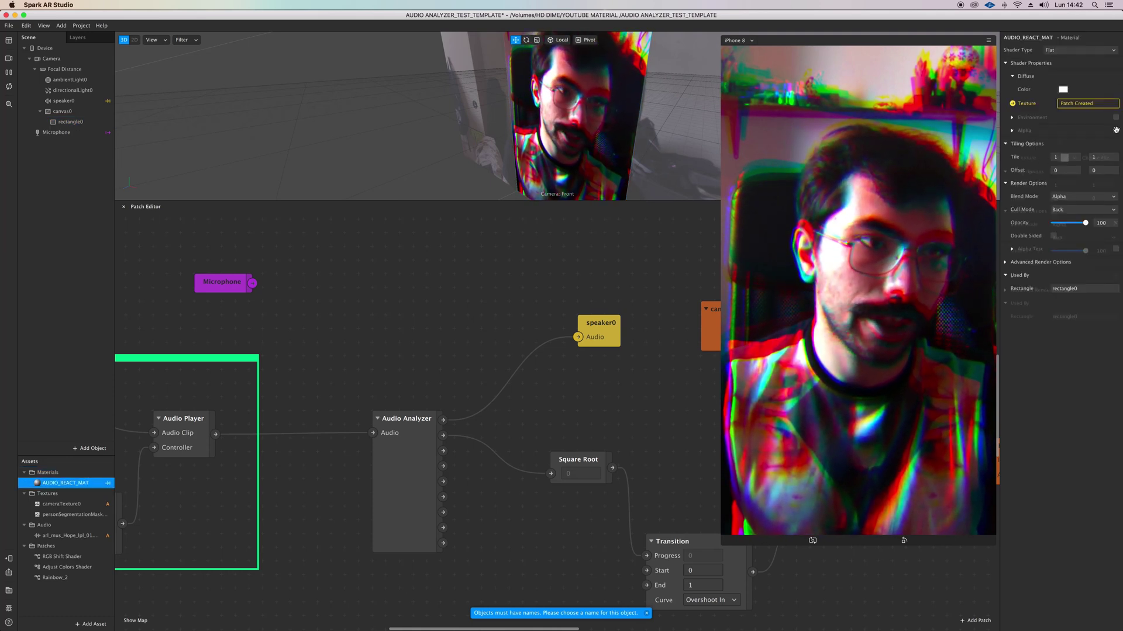
left_click(1069, 158)
left_click(1070, 184)
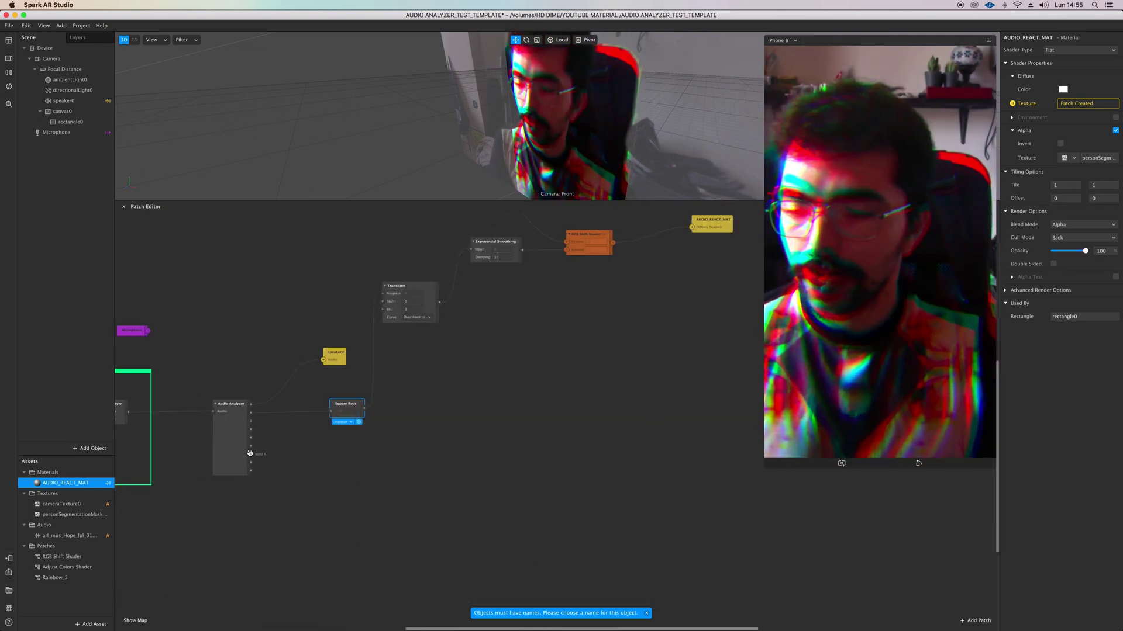
Add an SDF Line patch in the empty area below the Transition patch
scroll(317, 551, "right", 5)
right_click(327, 513)
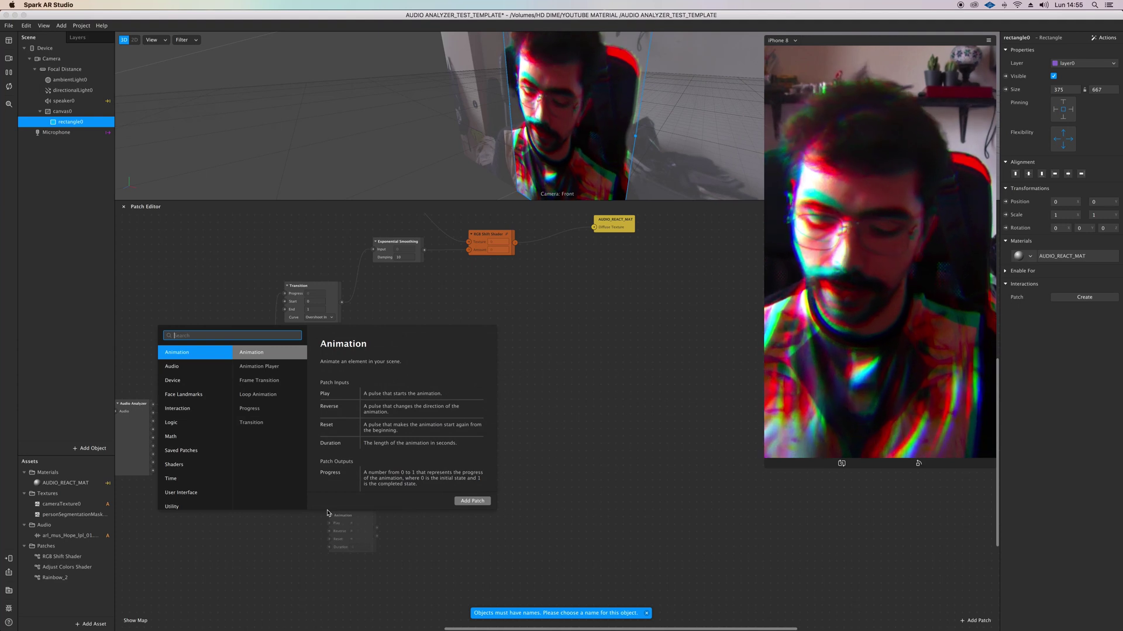
type("SDF Line")
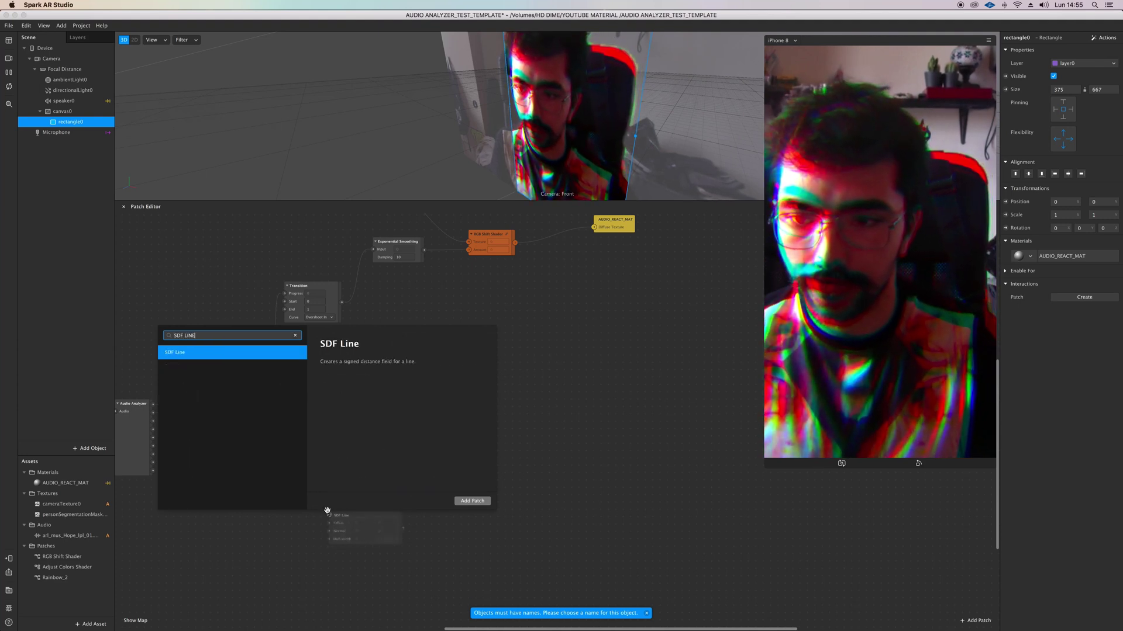
key("Return")
Add a Step patch fed by the SDF Line output, followed by a Mix patch fed by the Step output
scroll(393, 488, "up", 5)
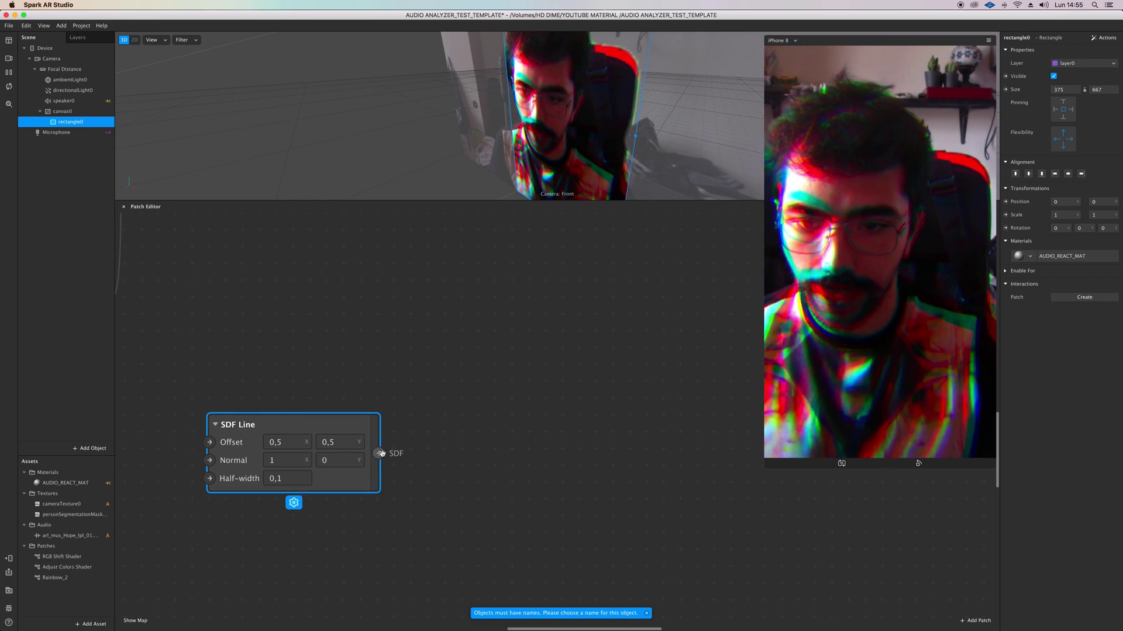
left_click_drag(380, 453, 482, 365)
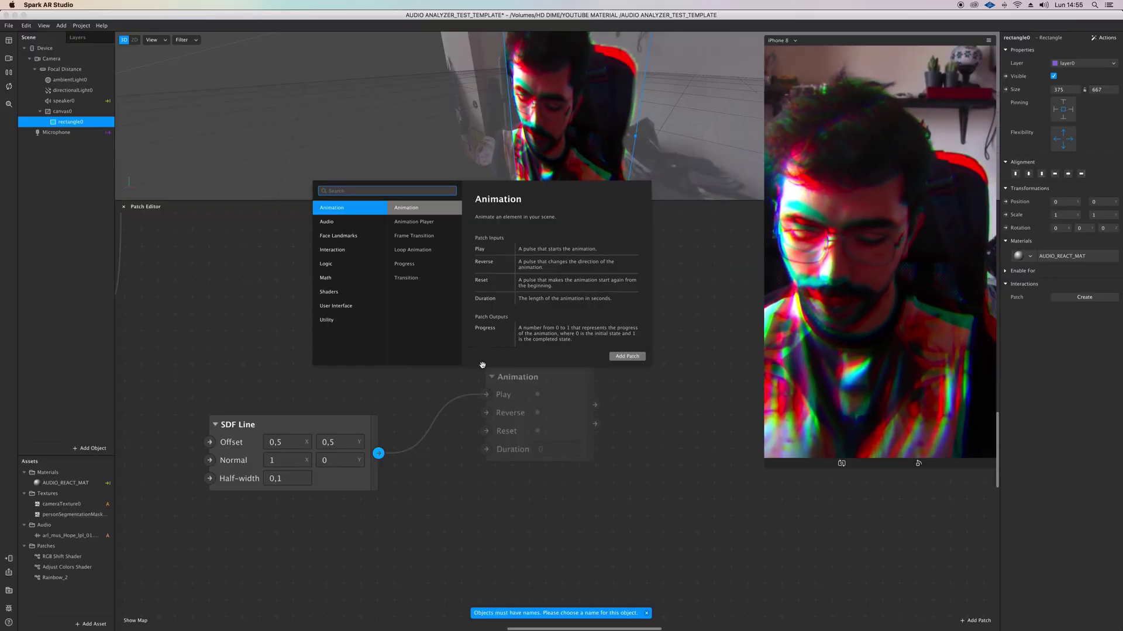
type("step")
key("Return")
left_click_drag(567, 395, 584, 340)
type("mix")
key("Return")
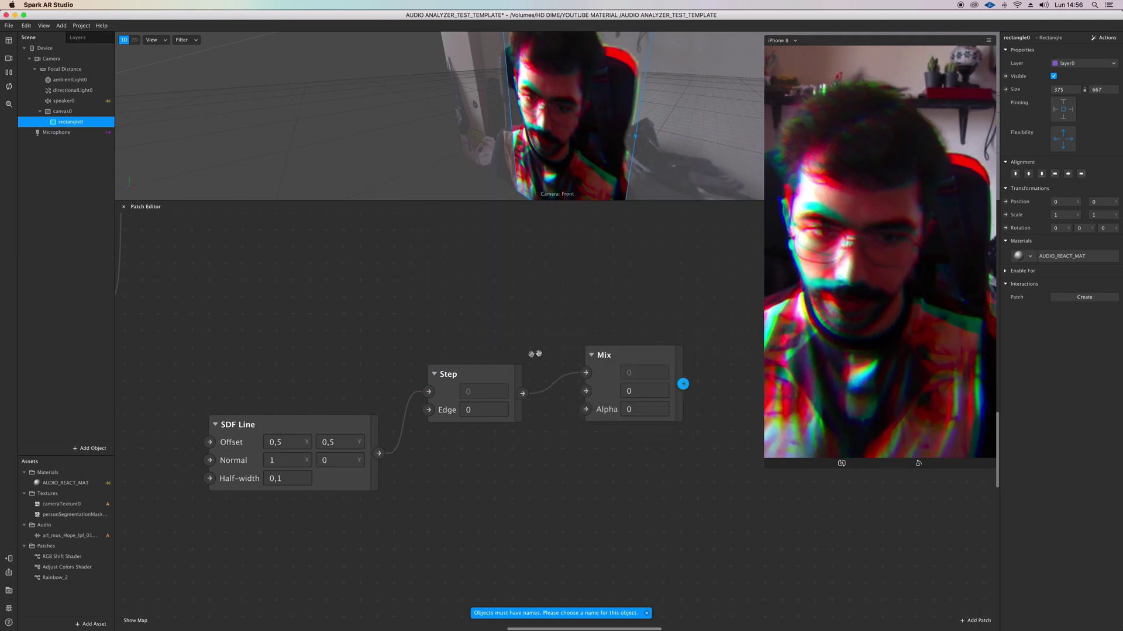
Change the Mix patch's data type to Color
scroll(534, 354, "down", 5)
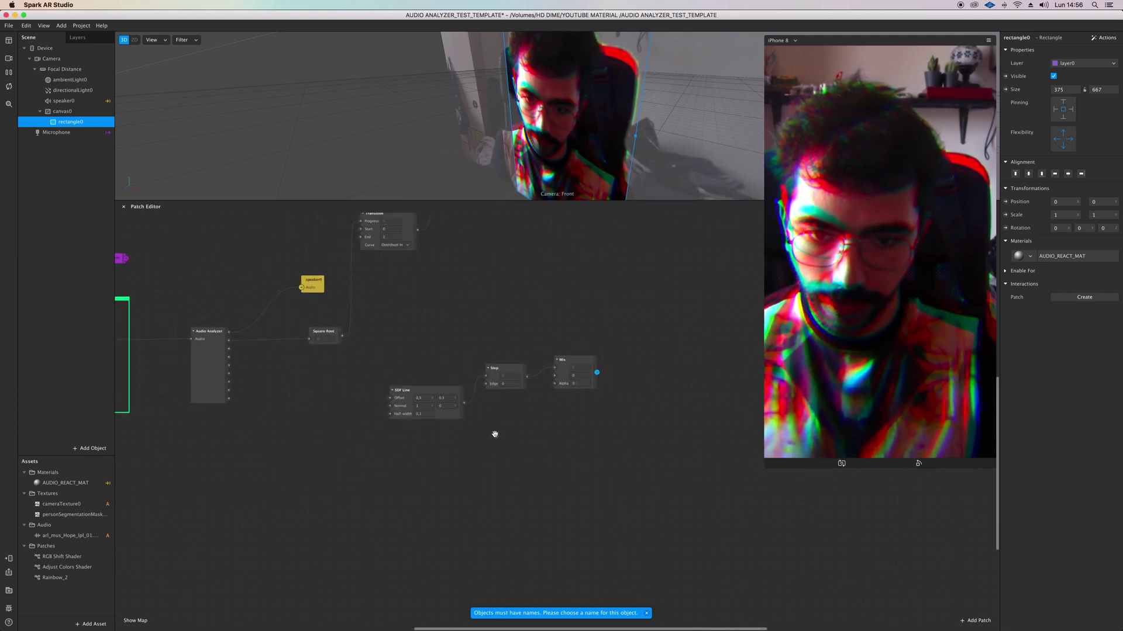
left_click_drag(494, 434, 458, 434)
left_click(534, 362)
left_click(531, 396)
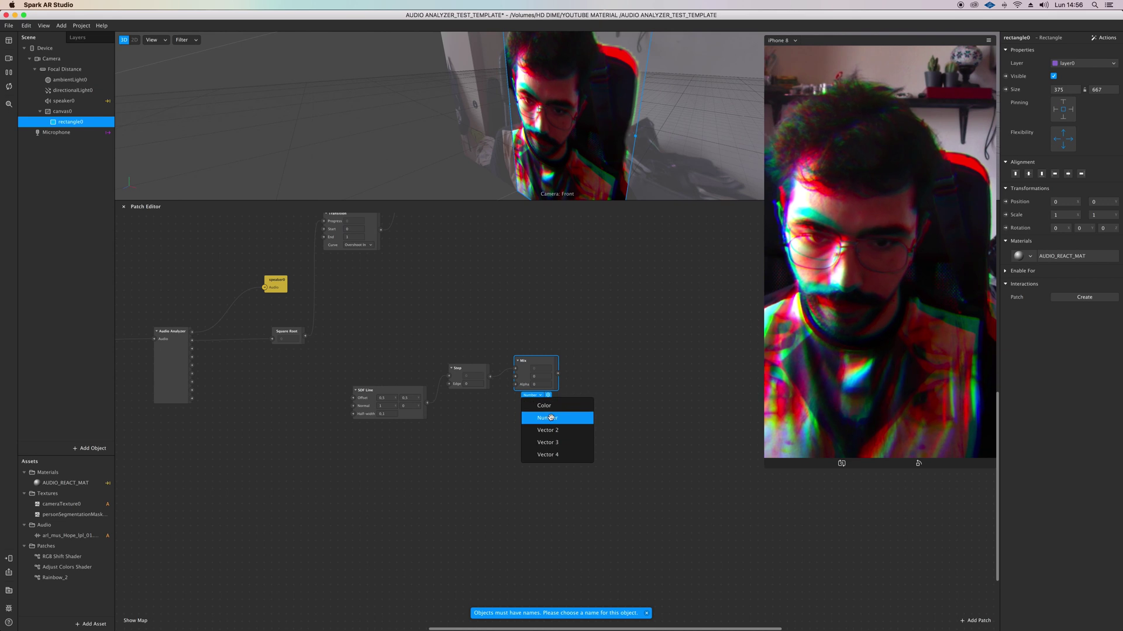
left_click(545, 405)
scroll(545, 416, "right", 3)
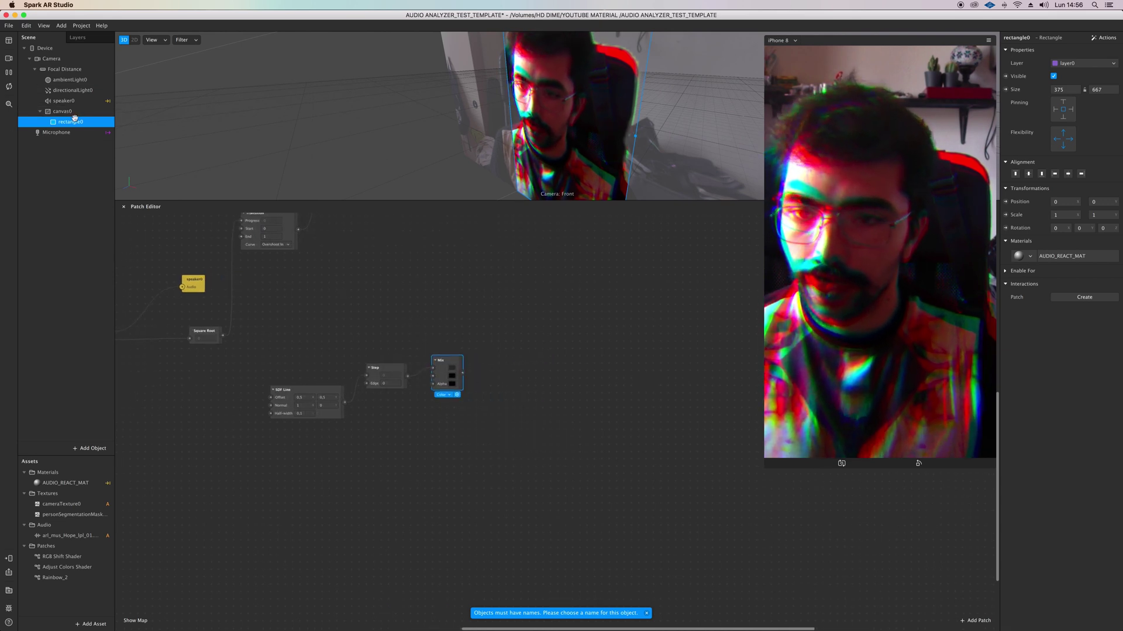
Add a face tracker to the scene and add a plane as its child
right_click(70, 193)
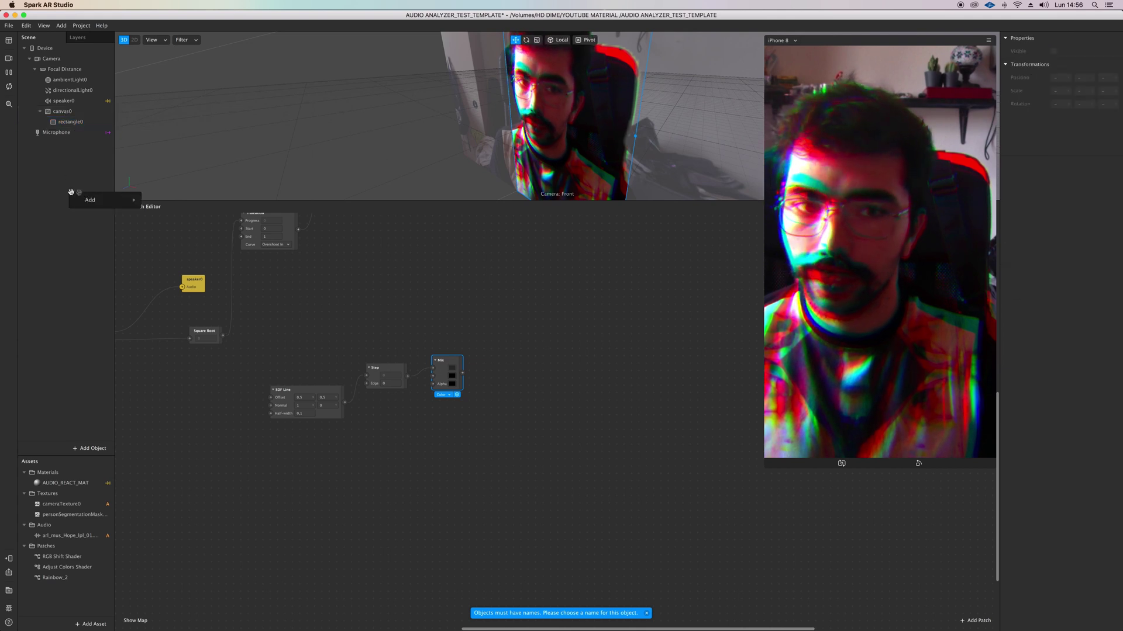
mouse_move(94, 200)
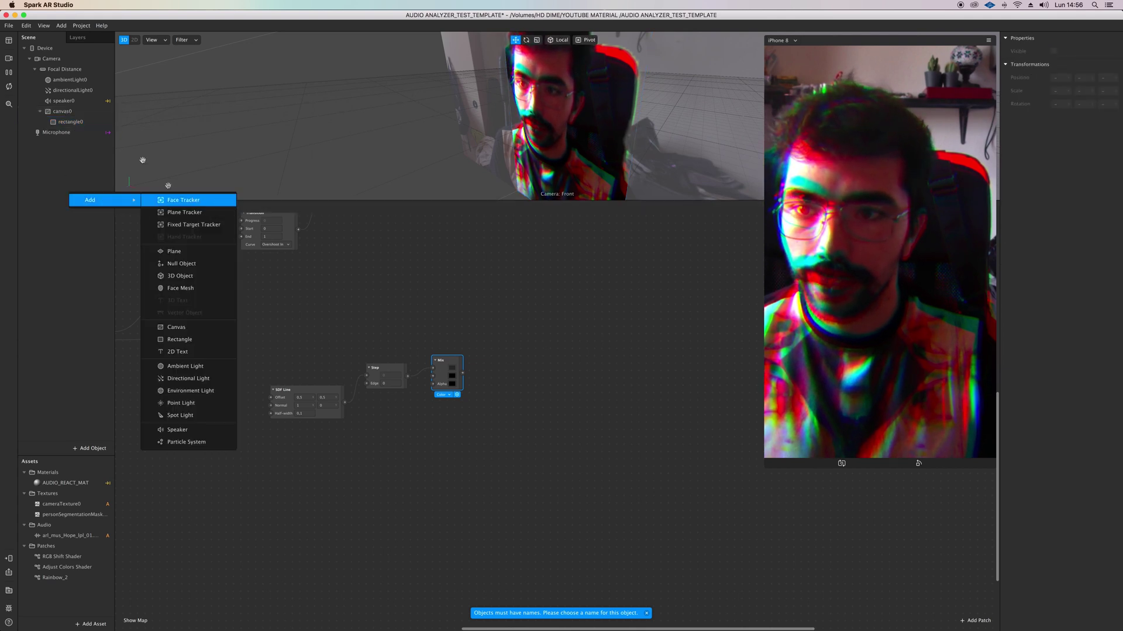
left_click(173, 200)
right_click(74, 133)
mouse_move(94, 141)
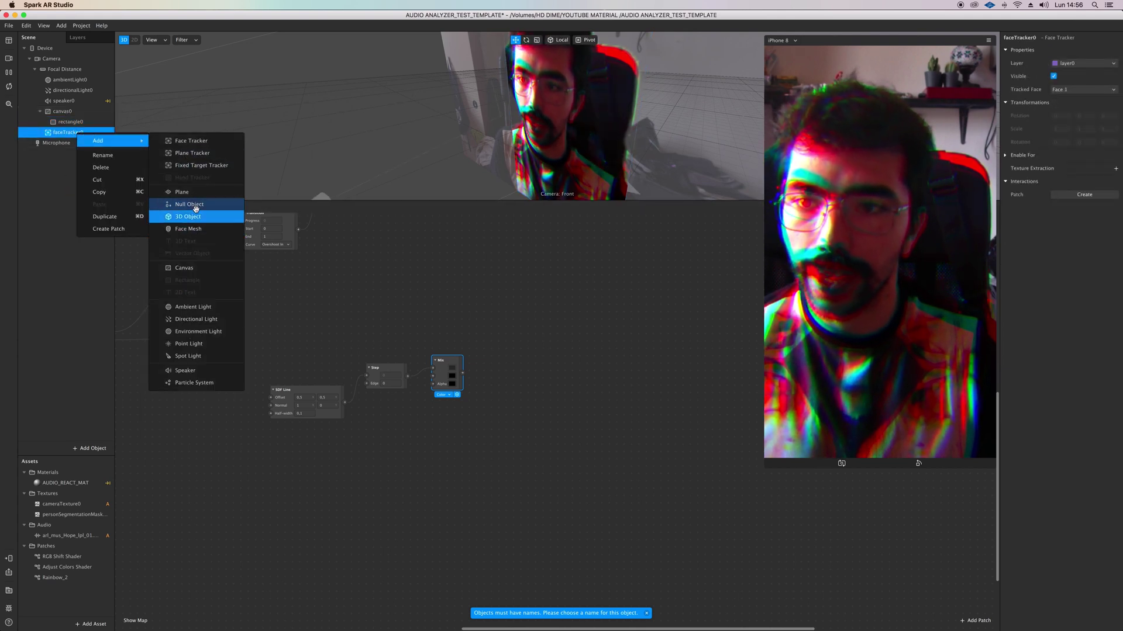
left_click(182, 192)
Create a new material for the plane and set its shader type to Flat
left_click(1115, 156)
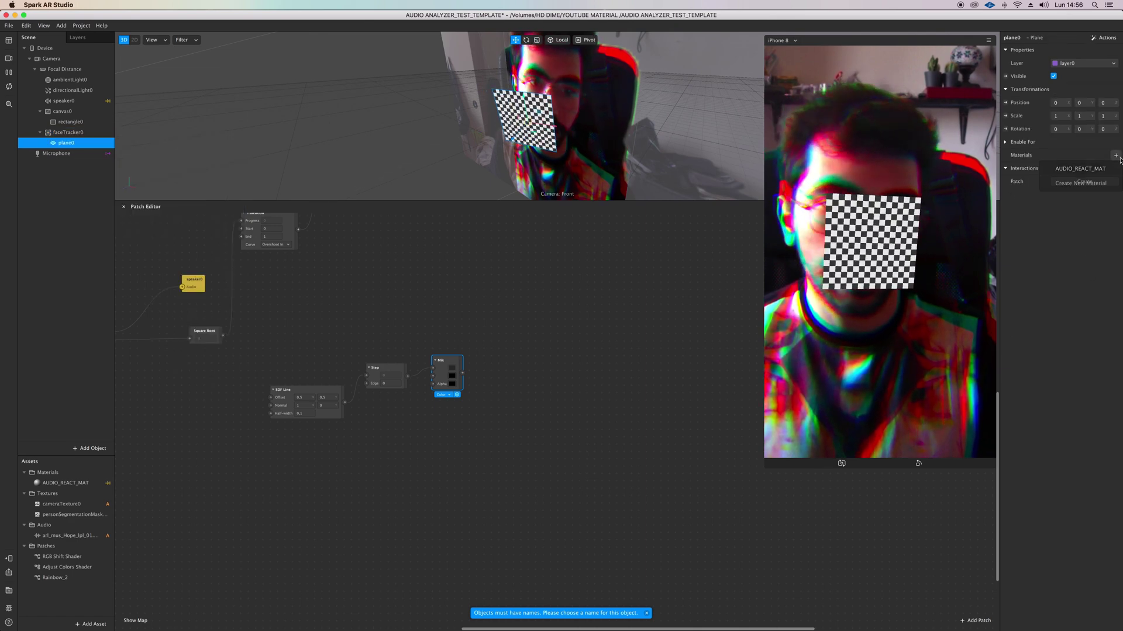
left_click(1081, 183)
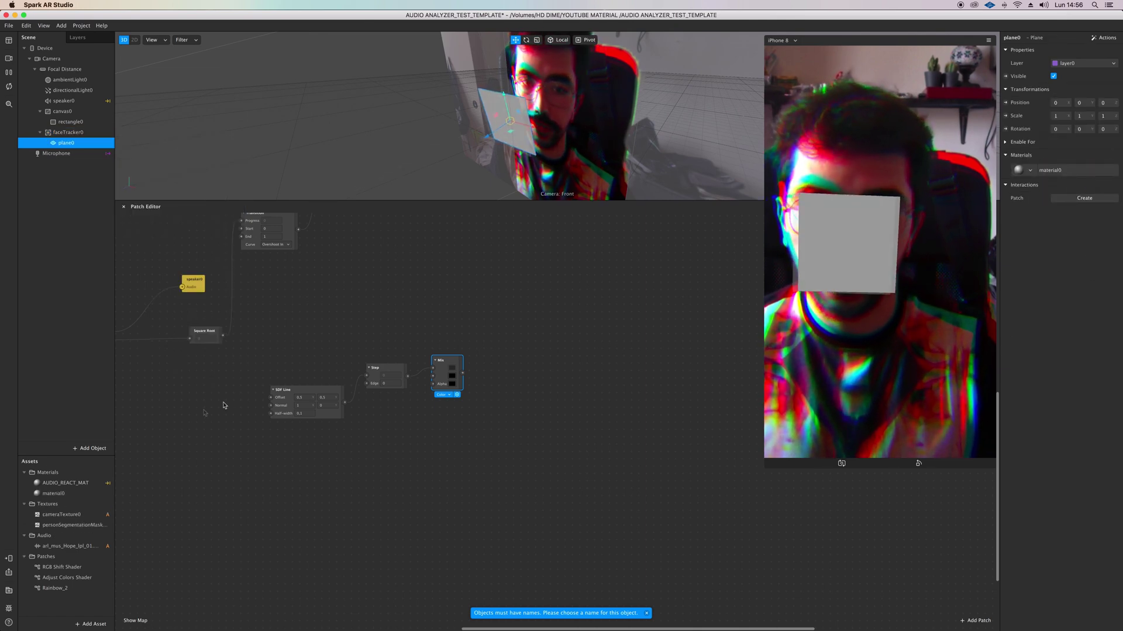
left_click(53, 493)
left_click(1068, 51)
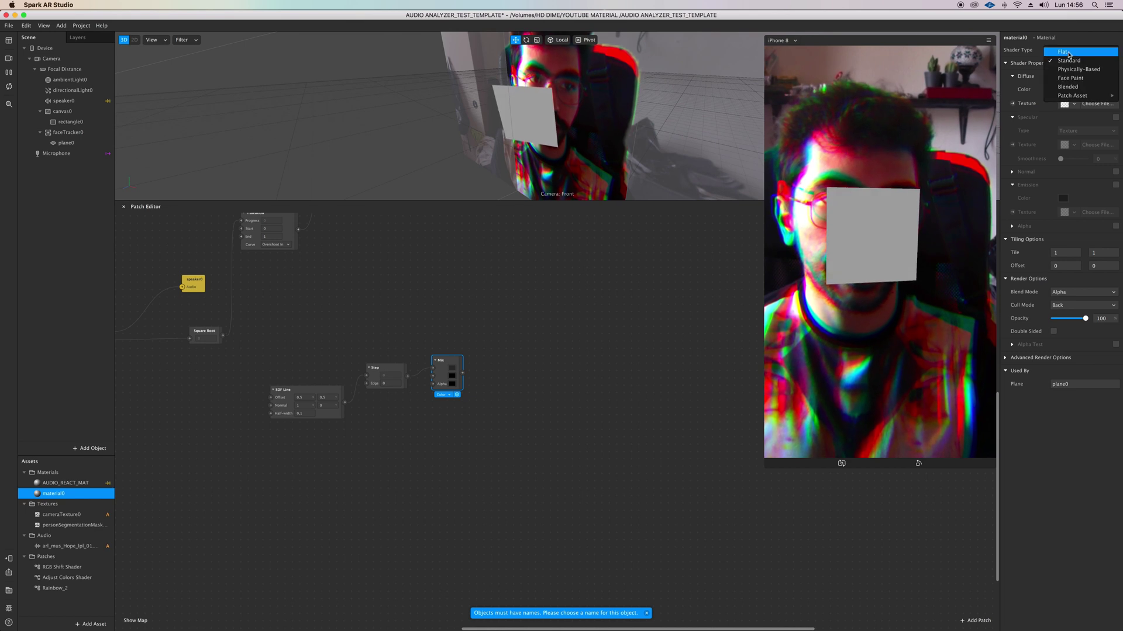
left_click(1066, 53)
Feed the Mix output into a patch for material0's diffuse texture and connect the Step output to Mix's second input instead
left_click(1012, 103)
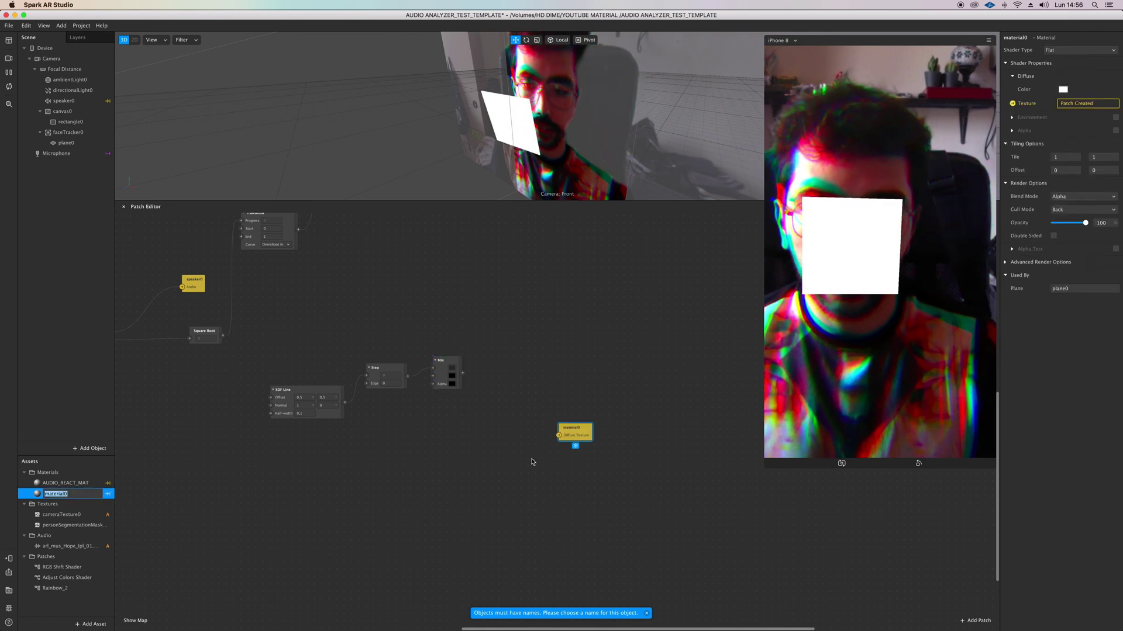
left_click_drag(559, 435, 567, 382)
scroll(440, 406, "up", 3)
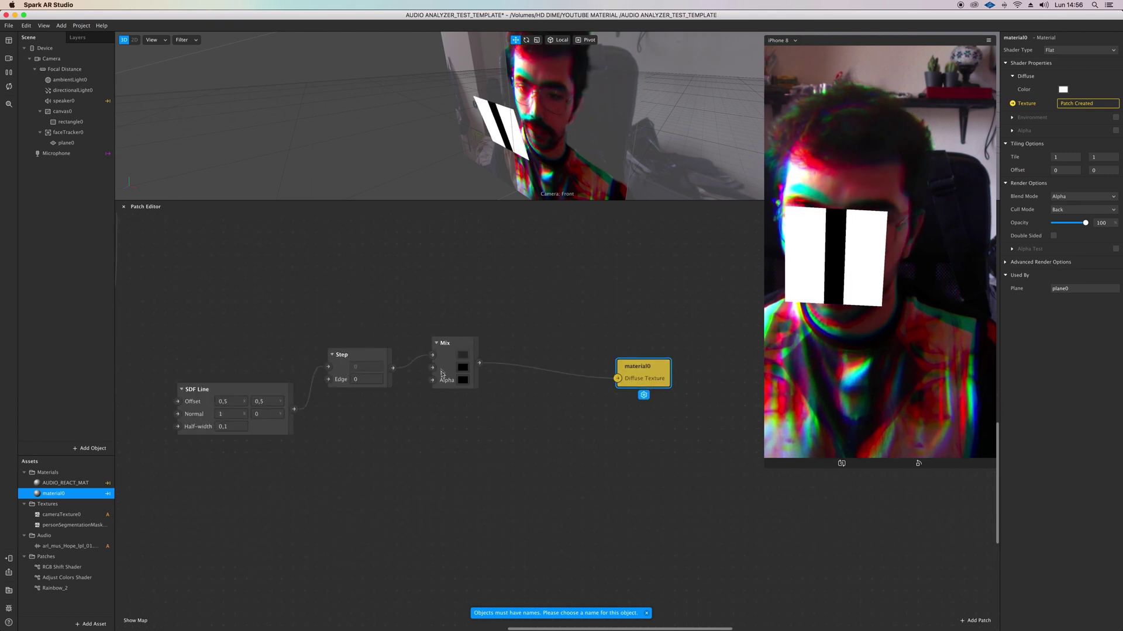
mouse_move(434, 358)
left_mouse_down()
mouse_move(432, 380)
mouse_move(432, 369)
left_mouse_up()
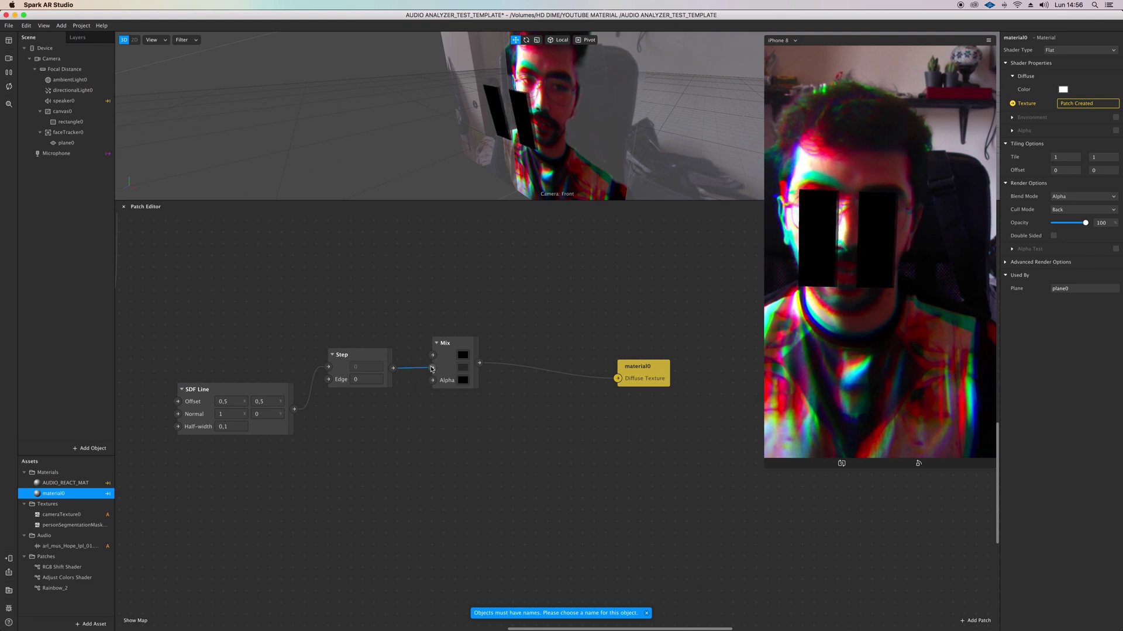
scroll(432, 368, "down", 1)
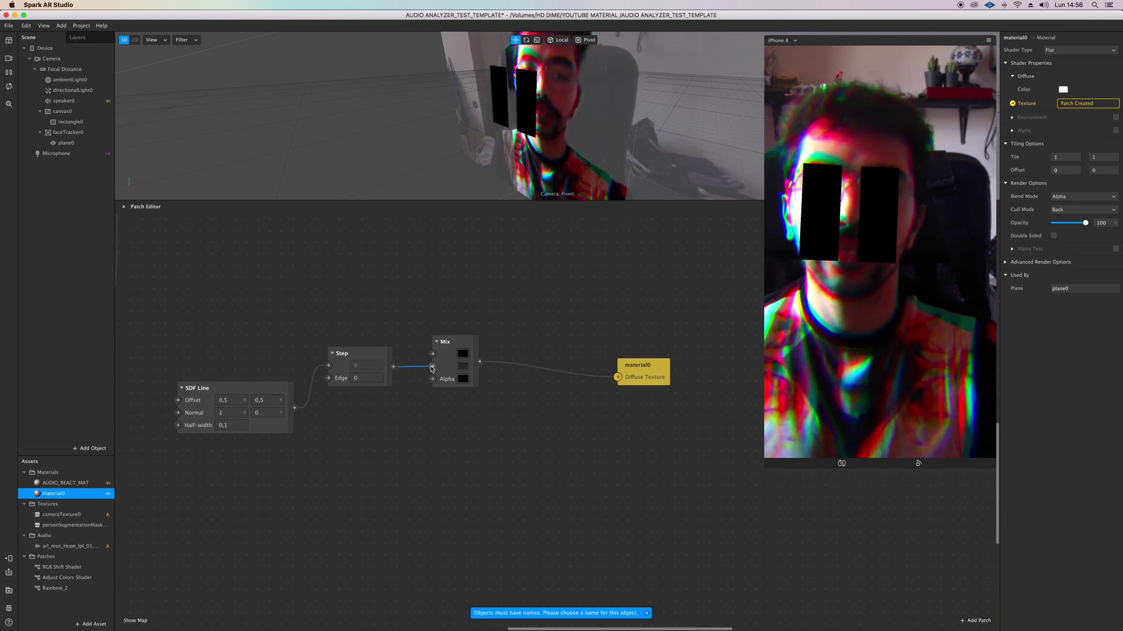
Move the SDF Line patch away from the Step patch, to the free area below the Square Root patch
scroll(433, 392, "left", 5)
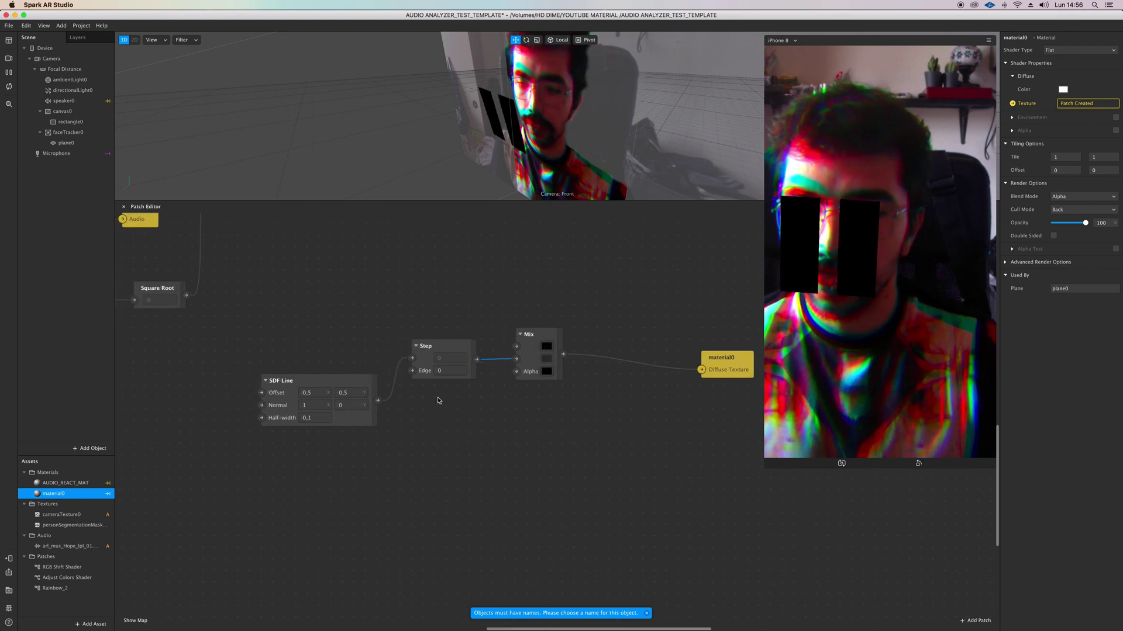
scroll(439, 401, "left", 2)
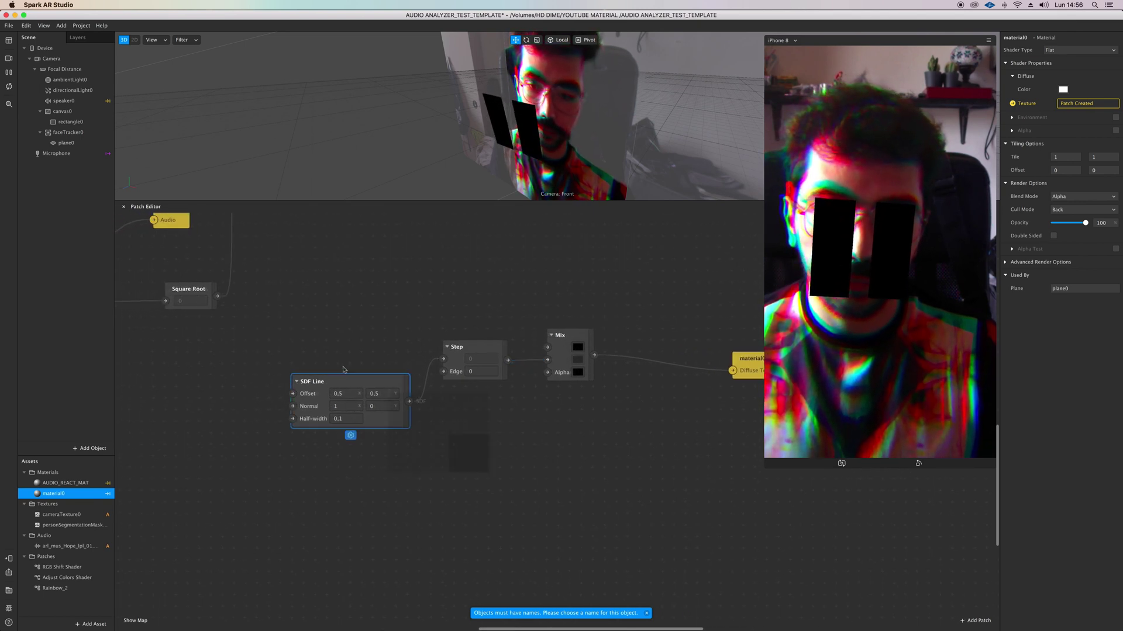
scroll(409, 433, "left", 3)
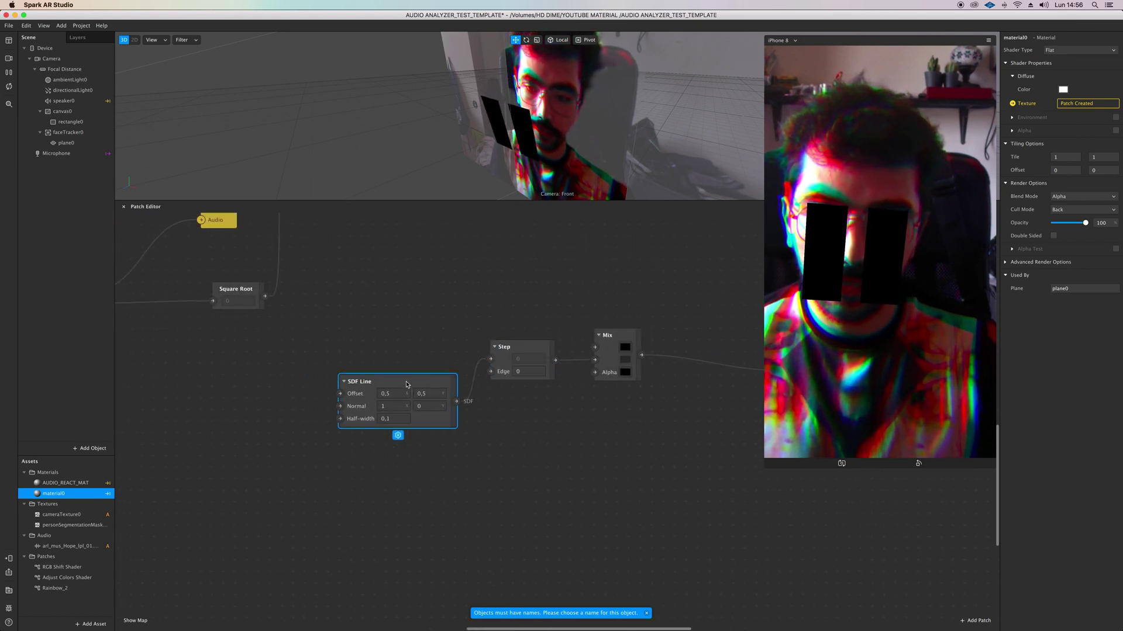
left_click_drag(407, 430, 200, 455)
scroll(275, 462, "left", 8)
left_click_drag(342, 471, 365, 506)
Insert an SDF Twist patch between SDF Line and Step, connecting its output to the Step input
left_click_drag(485, 361, 485, 361)
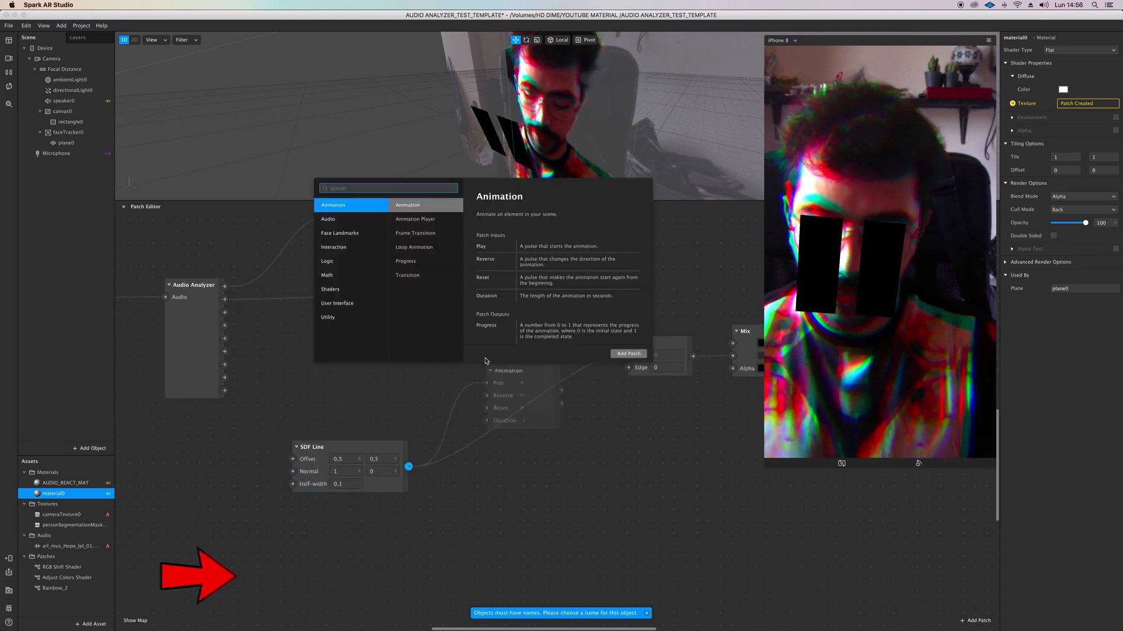
type("SDF Twist")
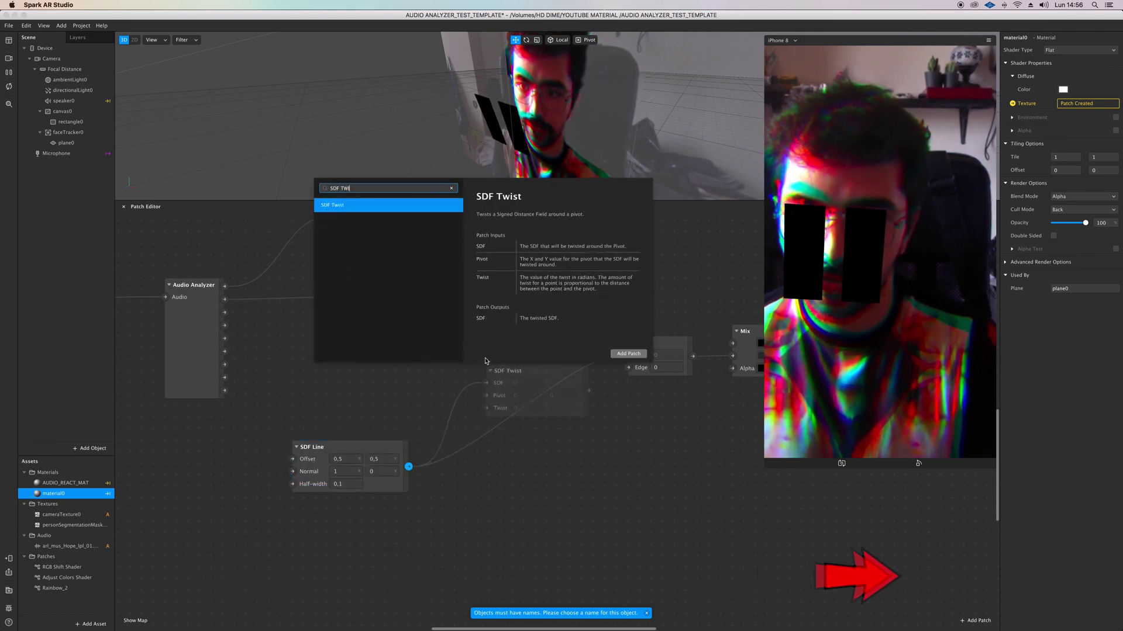
key("Return")
left_click_drag(498, 368, 445, 352)
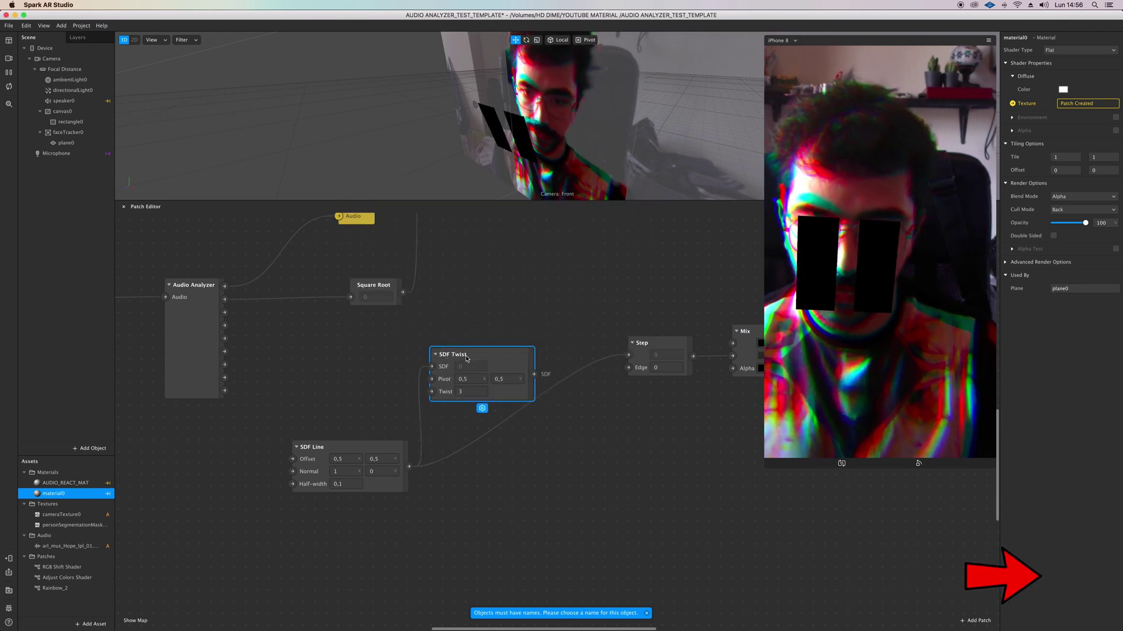
left_click_drag(533, 375, 628, 356)
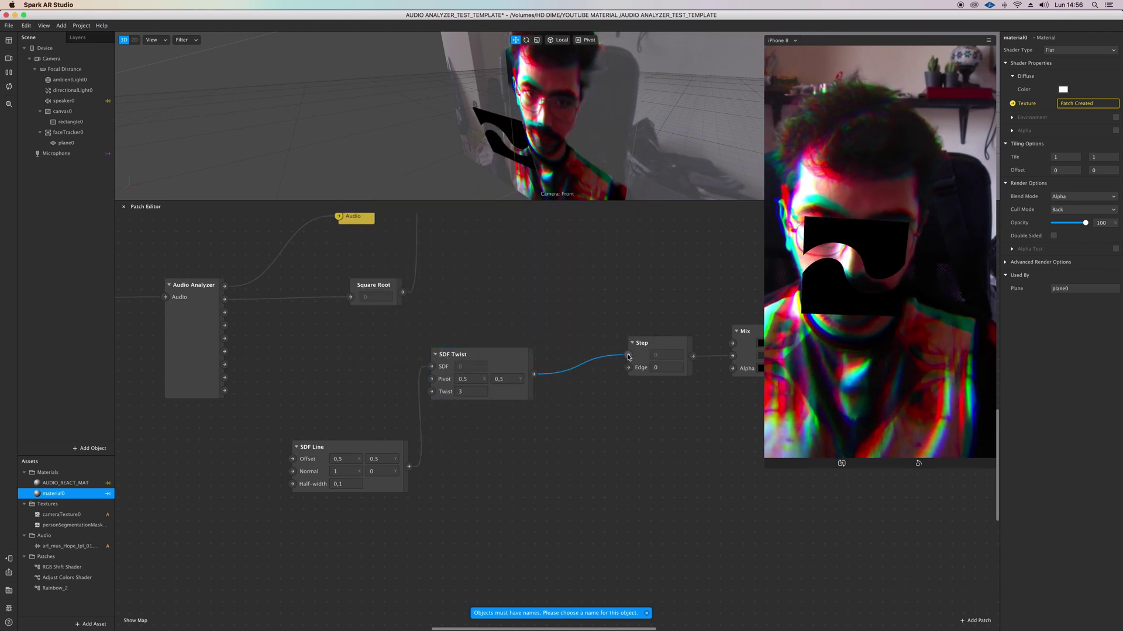
Set the SDF Twist patch's Twist to 0 and space the SDF Twist and SDF Line patches farther apart
left_click(475, 390)
double_click(475, 390)
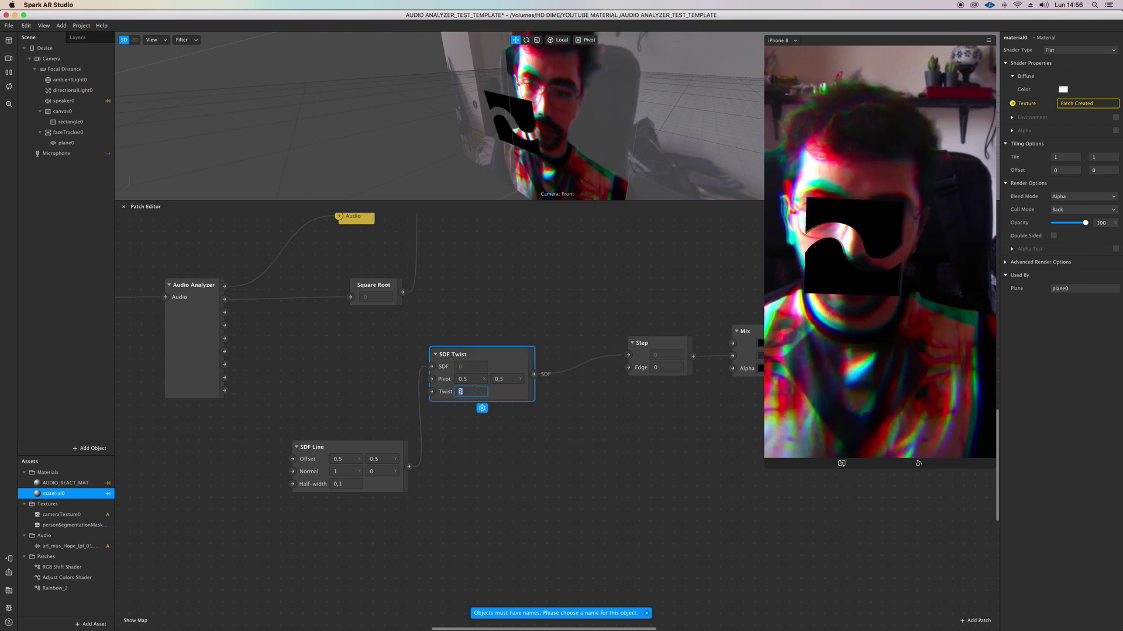
type("0")
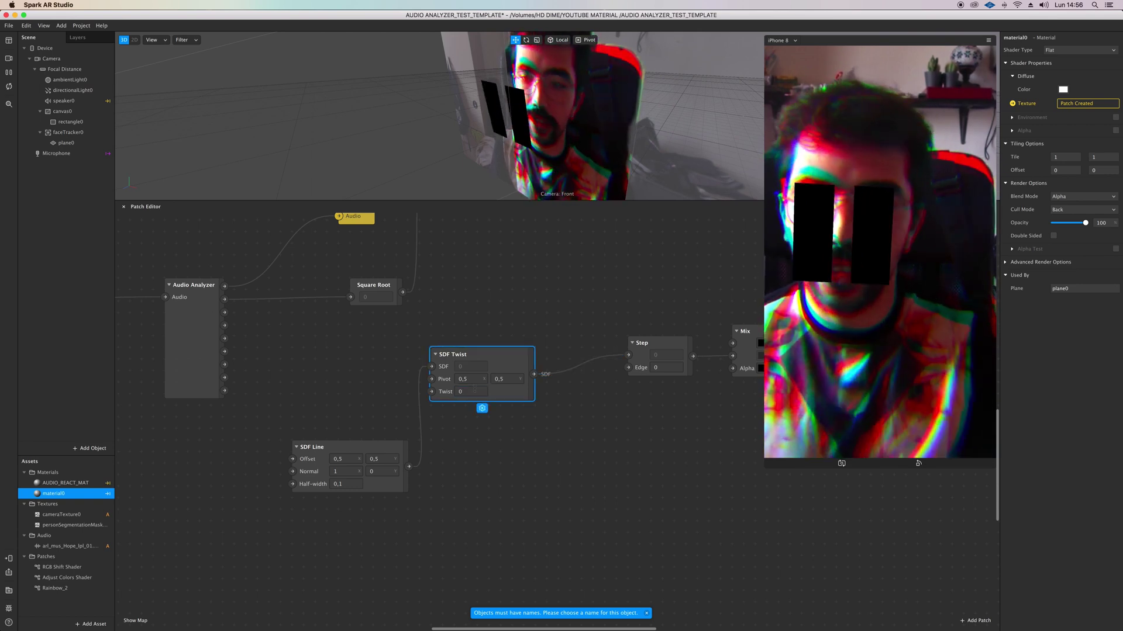
left_click_drag(452, 390, 474, 378)
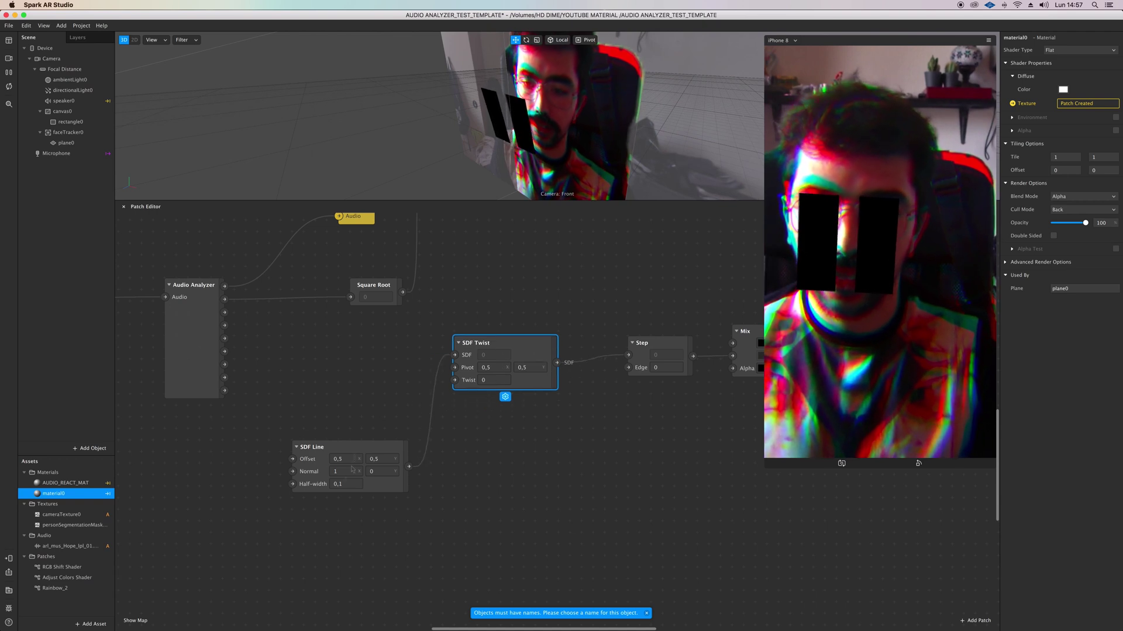
left_click_drag(354, 452, 354, 498)
left_click(295, 398)
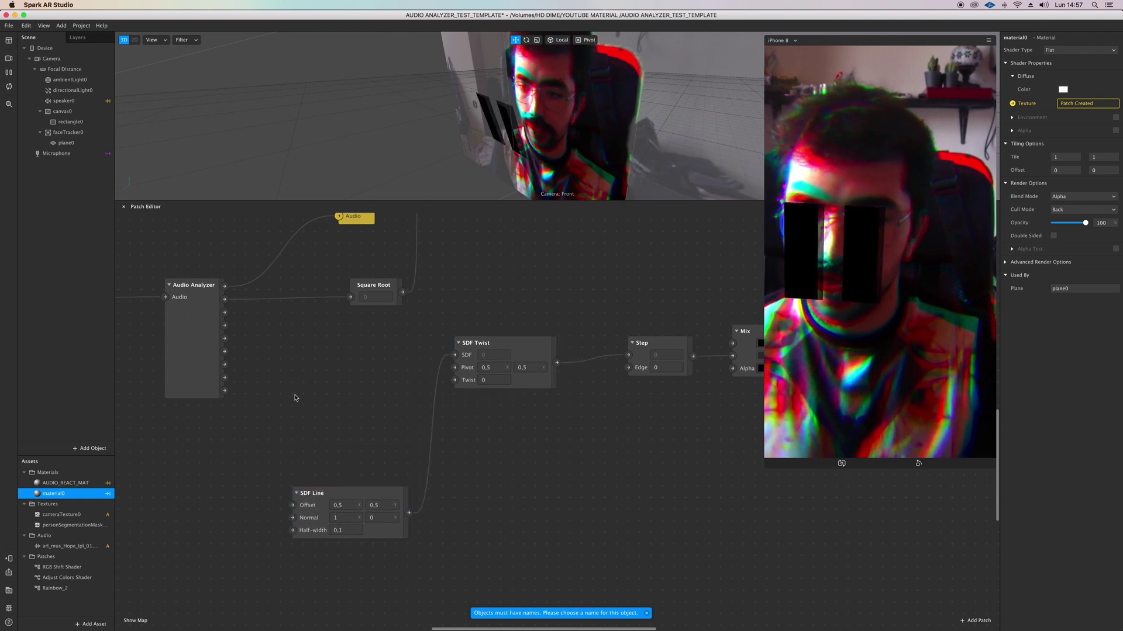
Add a Transition patch driven by the Audio Analyzer's third output and set its data type to Number
left_click(217, 320)
left_click_drag(226, 314, 291, 373)
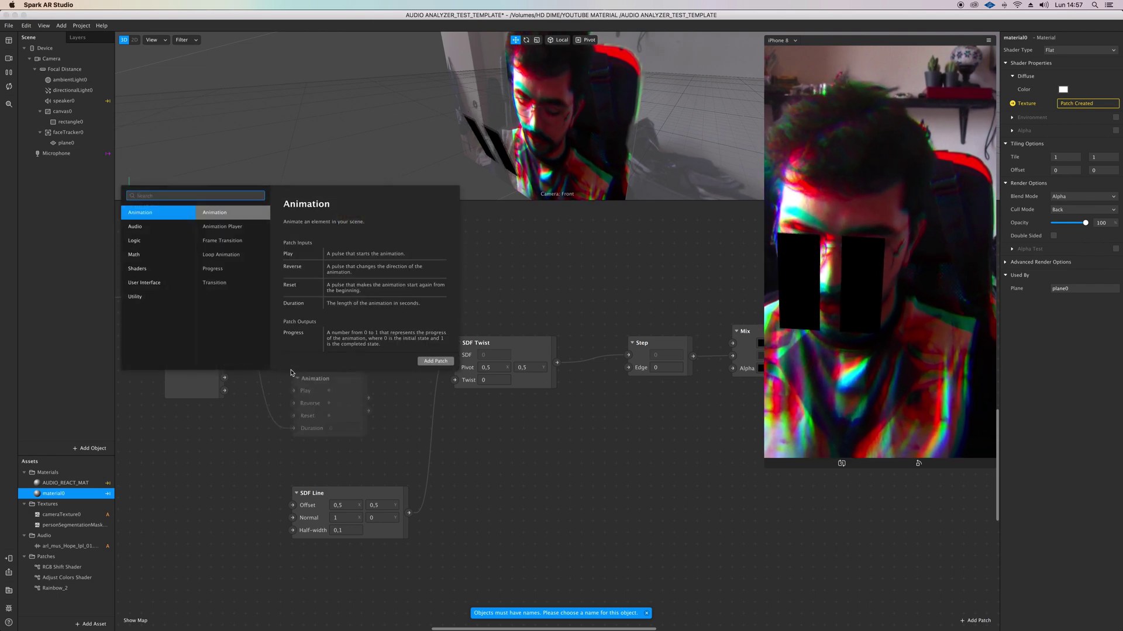
type("TRANSITI")
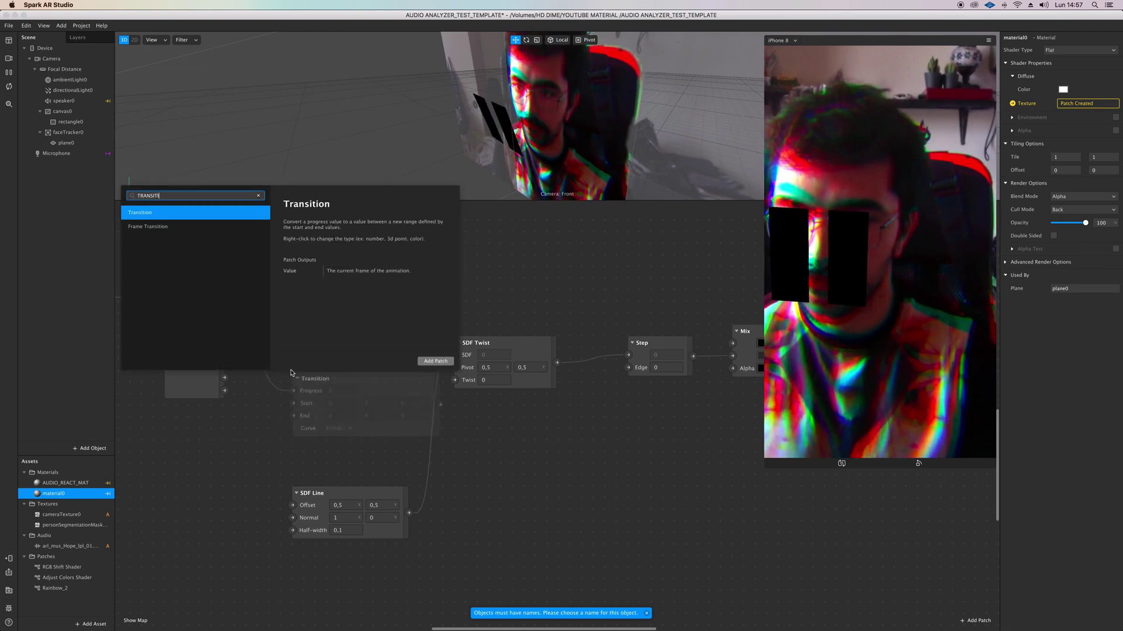
key("Return")
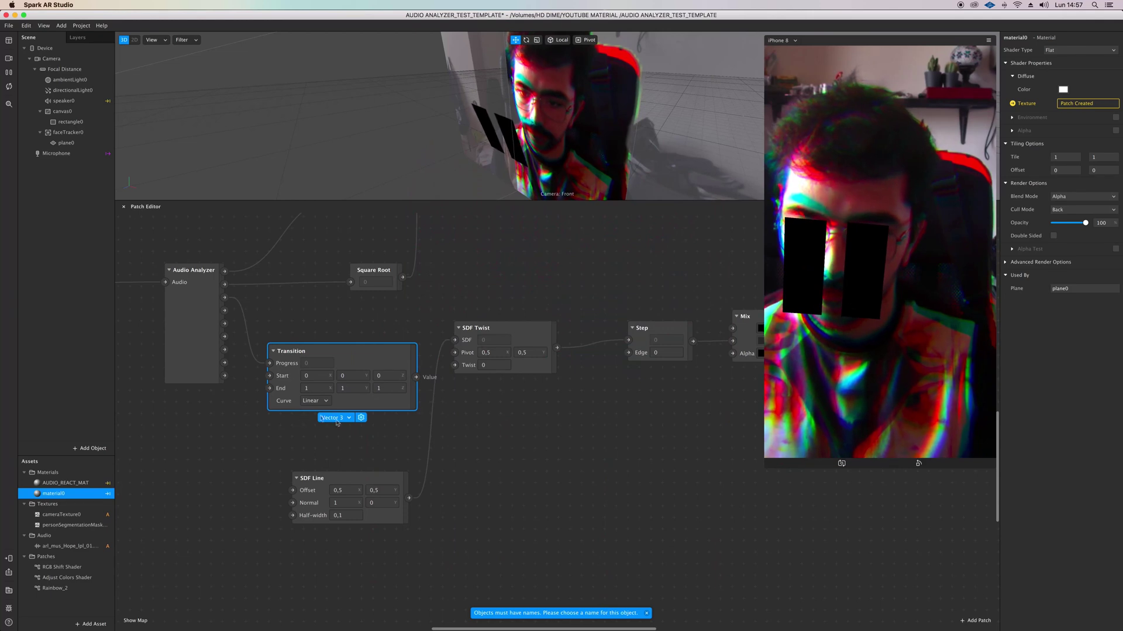
left_click(337, 418)
left_click(346, 435)
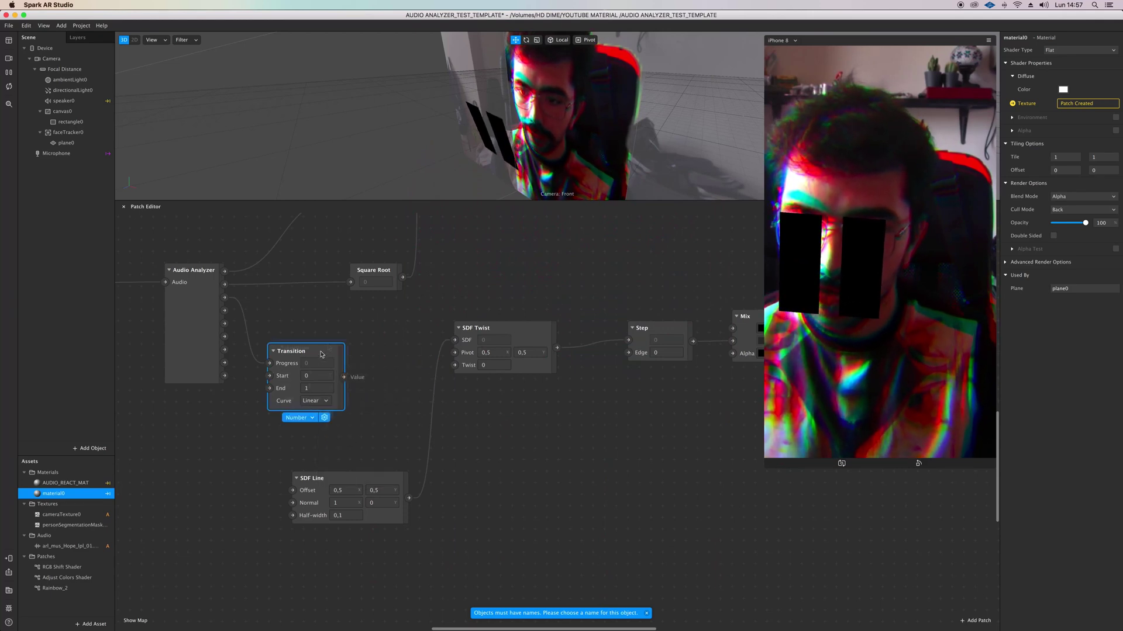
Set the new Transition's End to 5 and connect its value to the Twist input of SDF Twist
left_click_drag(321, 355, 333, 355)
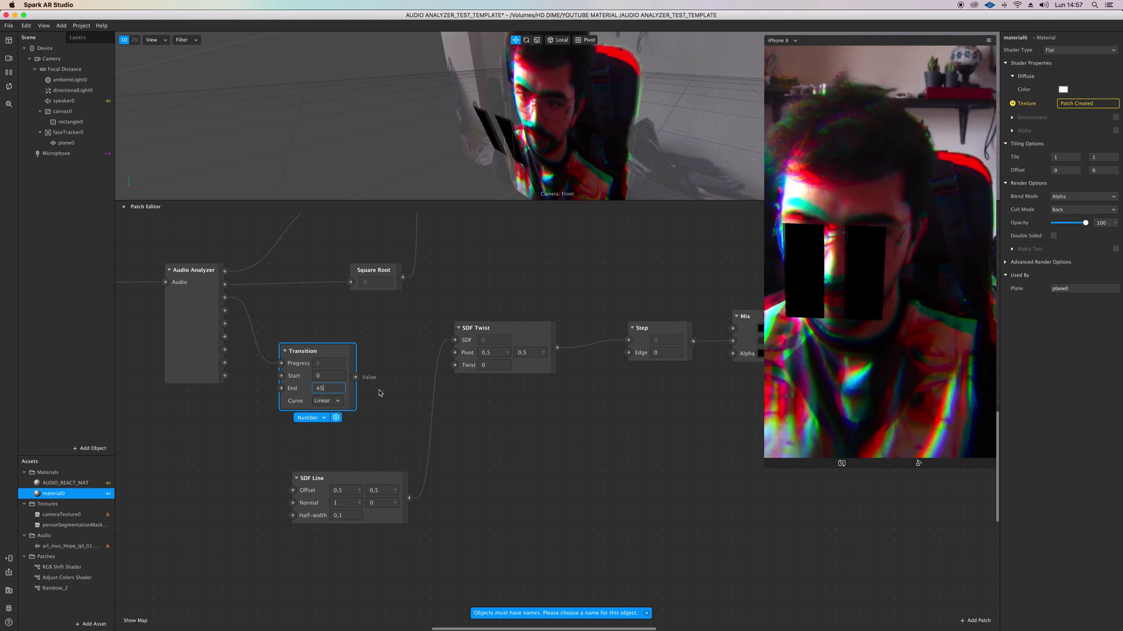
left_click_drag(355, 377, 455, 367)
Switch on the Pulse patch in the TESTER group to test the twist with the audio clip
scroll(231, 420, "left", 10)
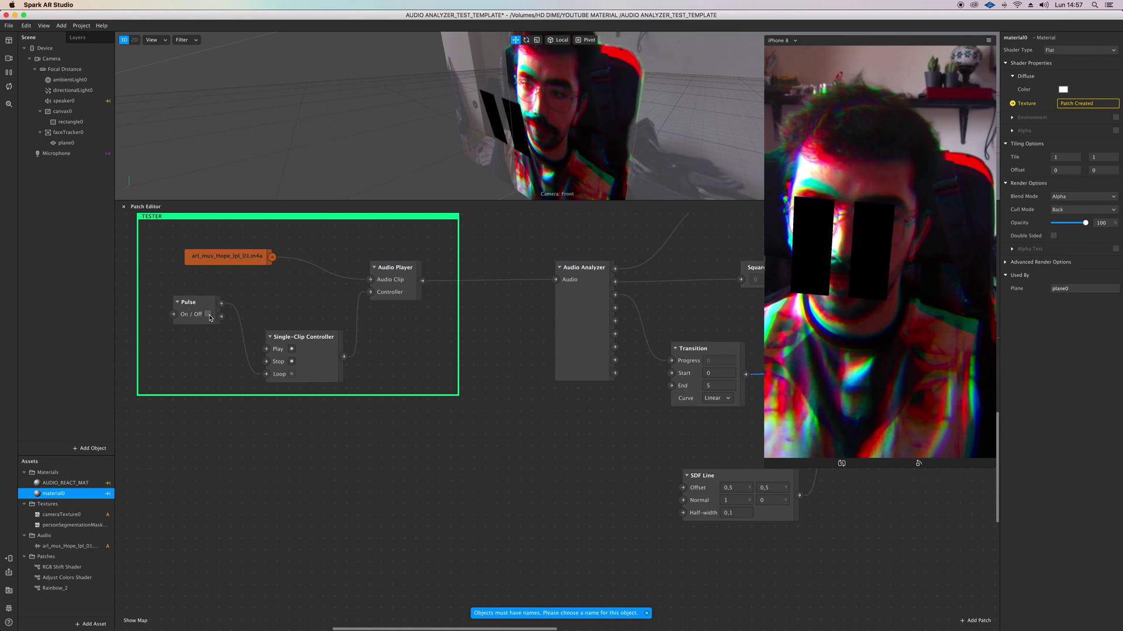
left_click(209, 315)
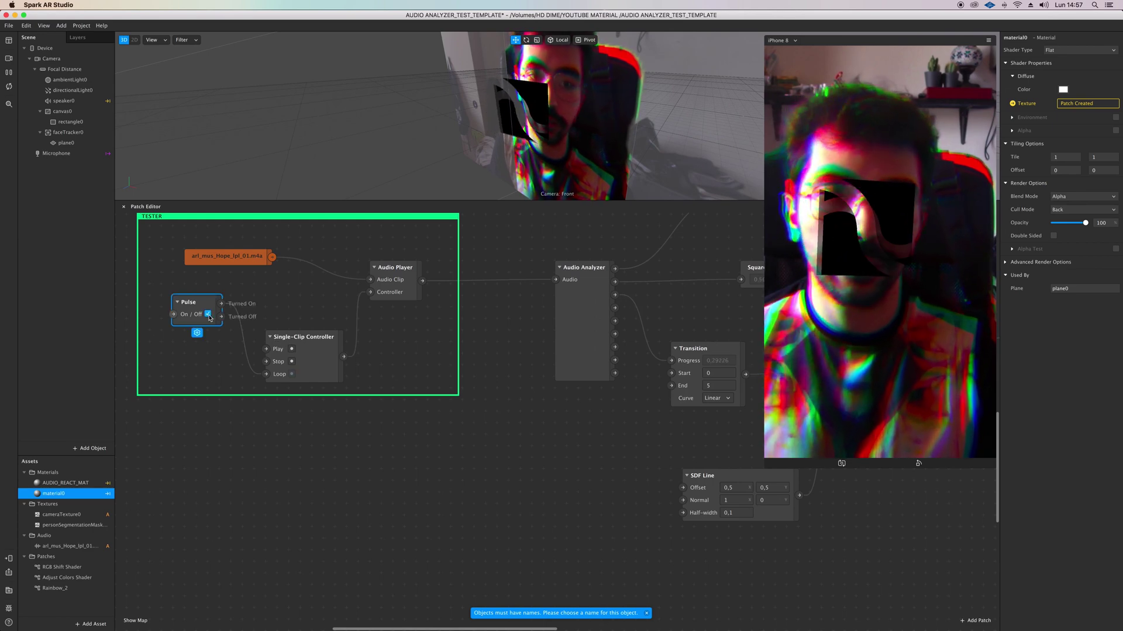
scroll(340, 433, "right", 5)
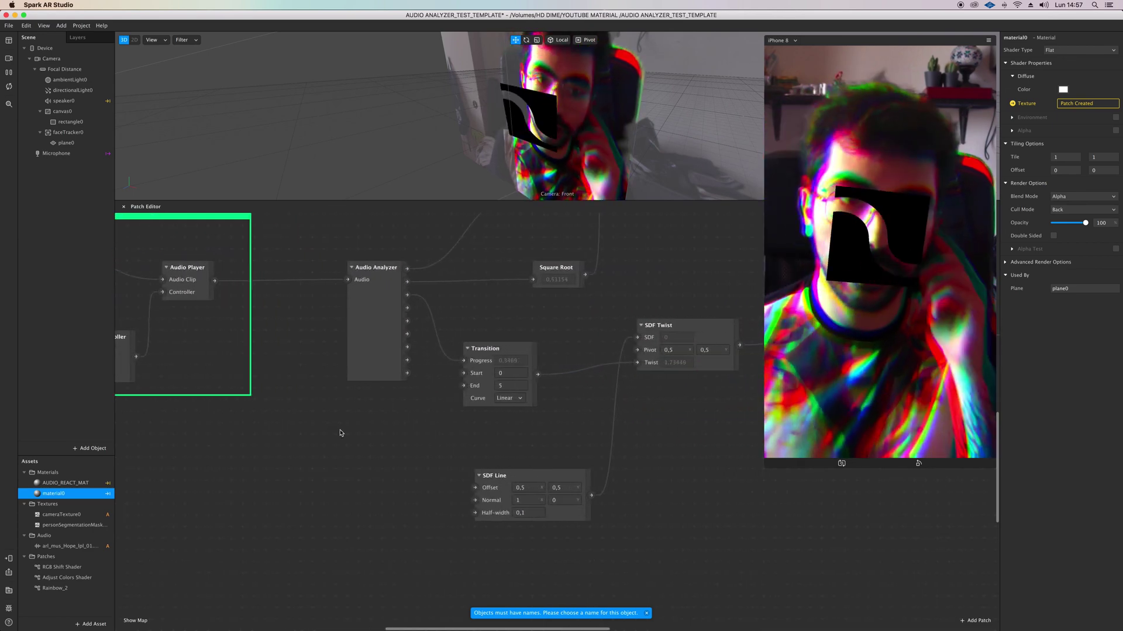
Set the End of the Transition feeding SDF Twist to 50 and switch off the Pulse patch in the TESTER group
scroll(477, 426, "right", 4)
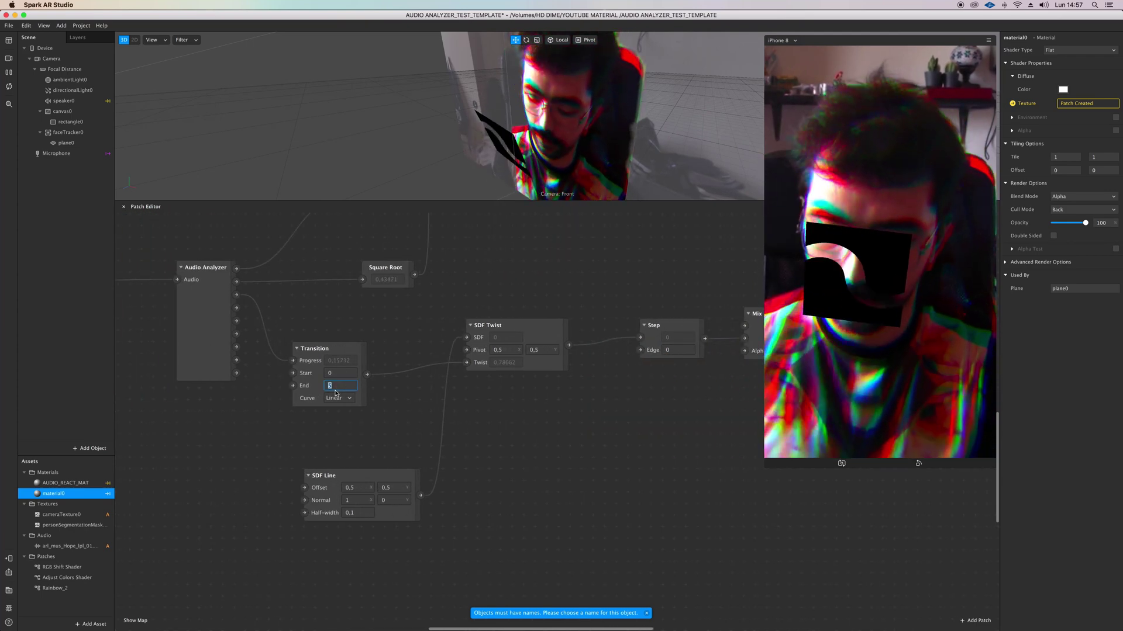
key("Return")
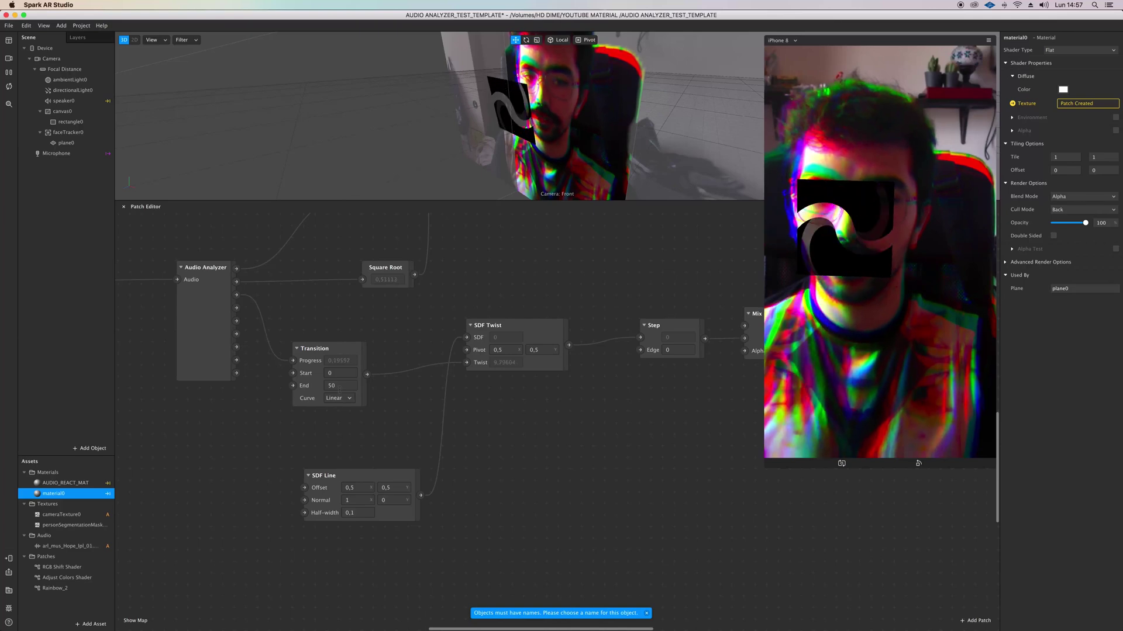
scroll(340, 388, "right", 5)
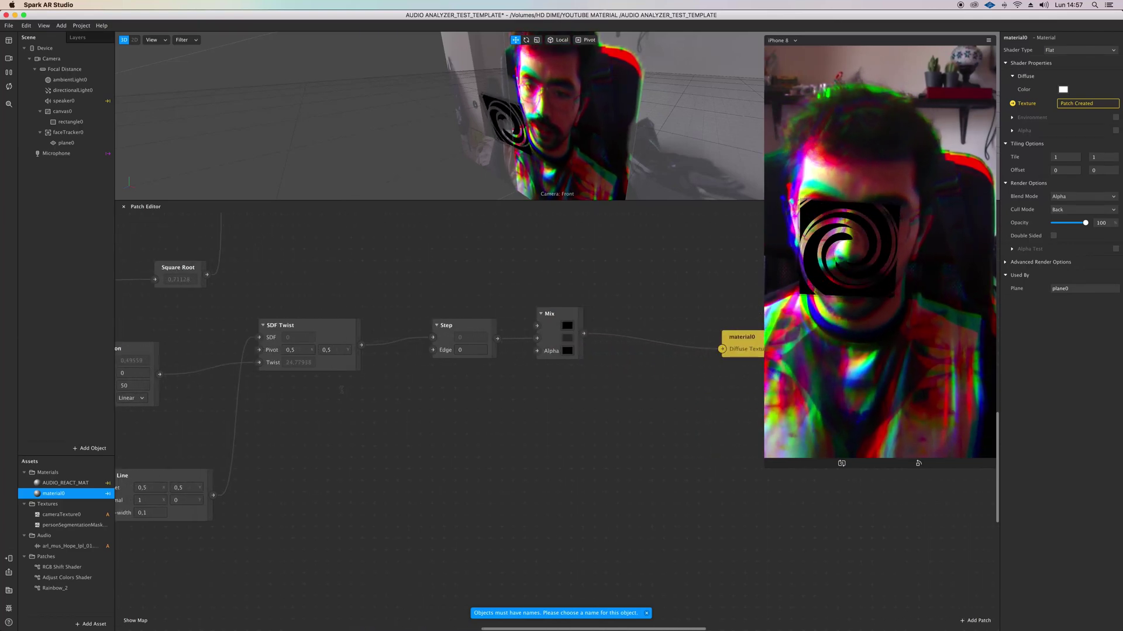
scroll(272, 498, "left", 10)
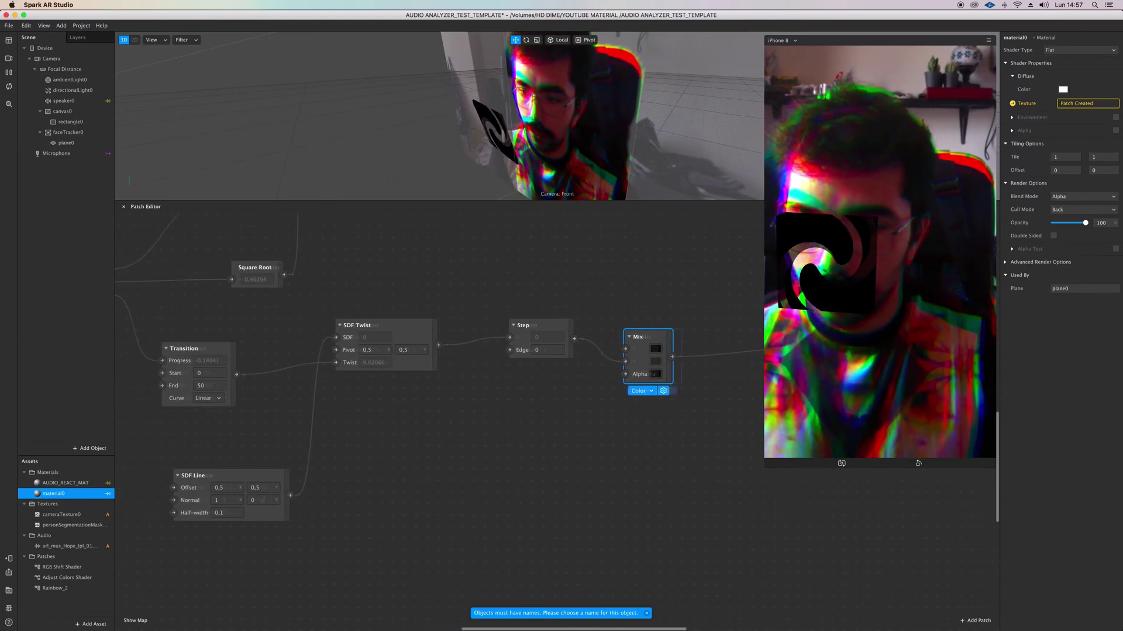
scroll(106, 371, "right", 5)
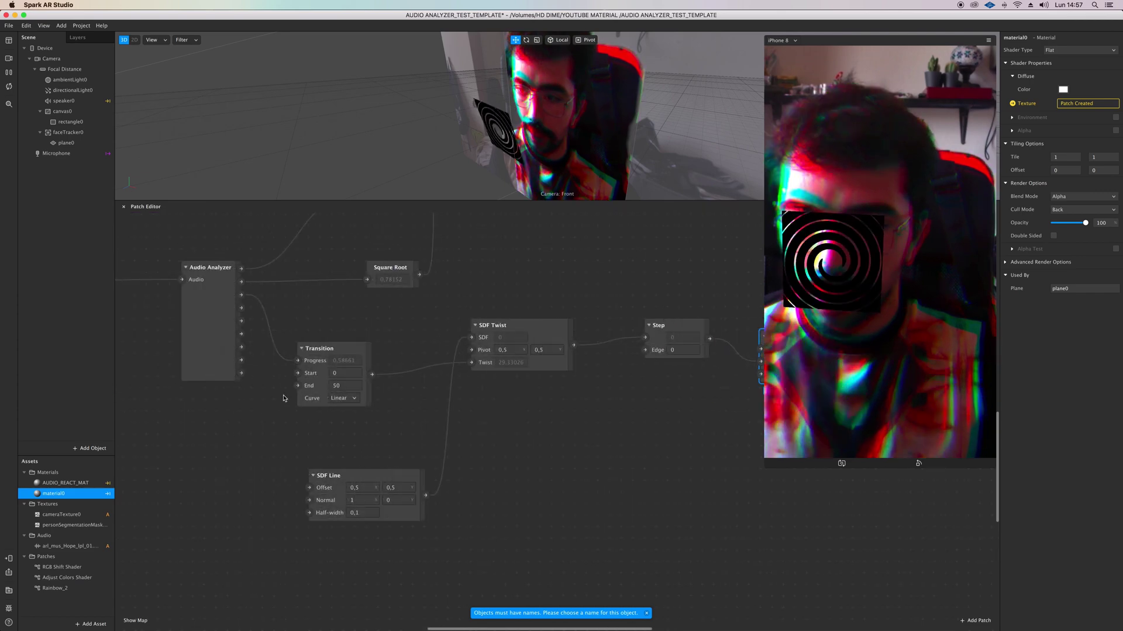
scroll(348, 319, "left", 12)
left_click(331, 318)
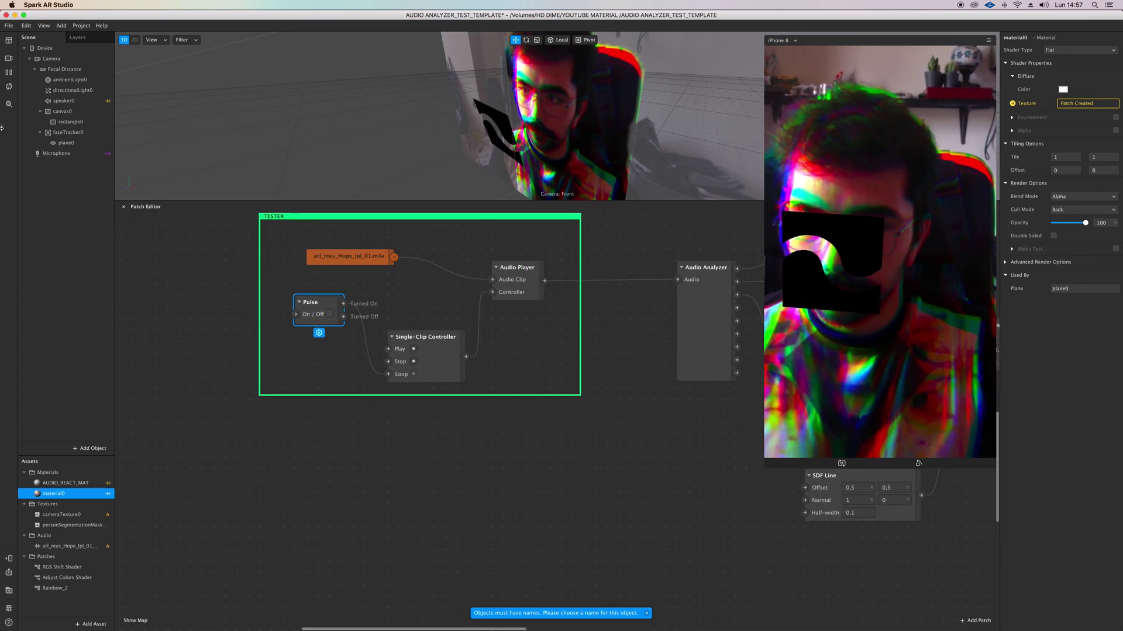
Add the Rainbow_2 patch asset to the patch graph and connect its output to the first input of Mix
scroll(116, 349, "right", 6)
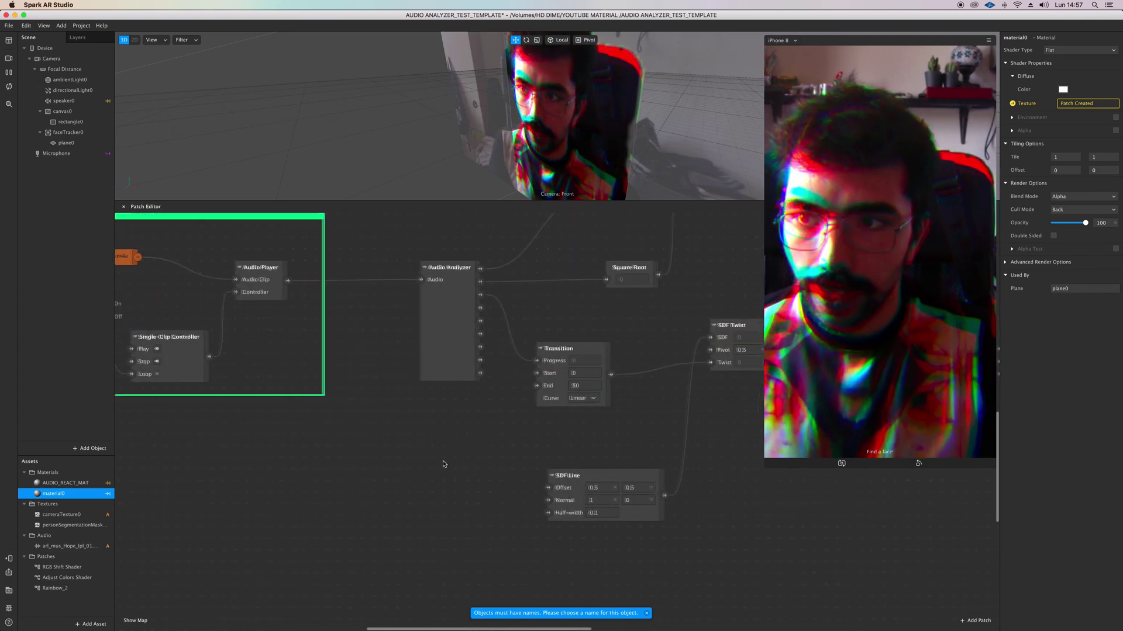
scroll(726, 454, "right", 1)
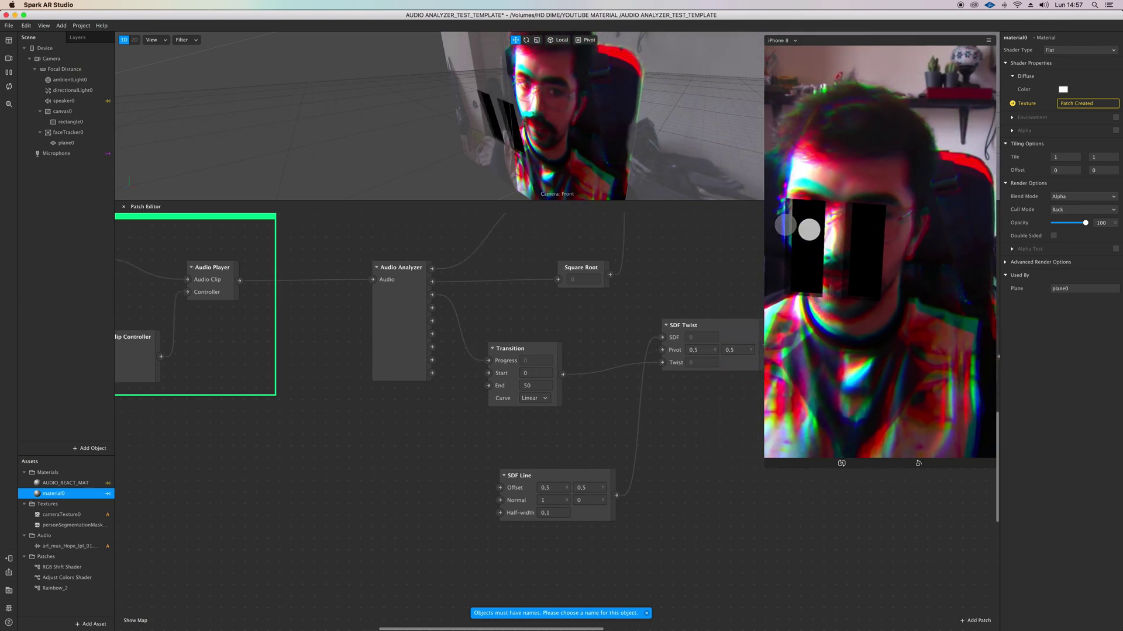
scroll(537, 531, "right", 10)
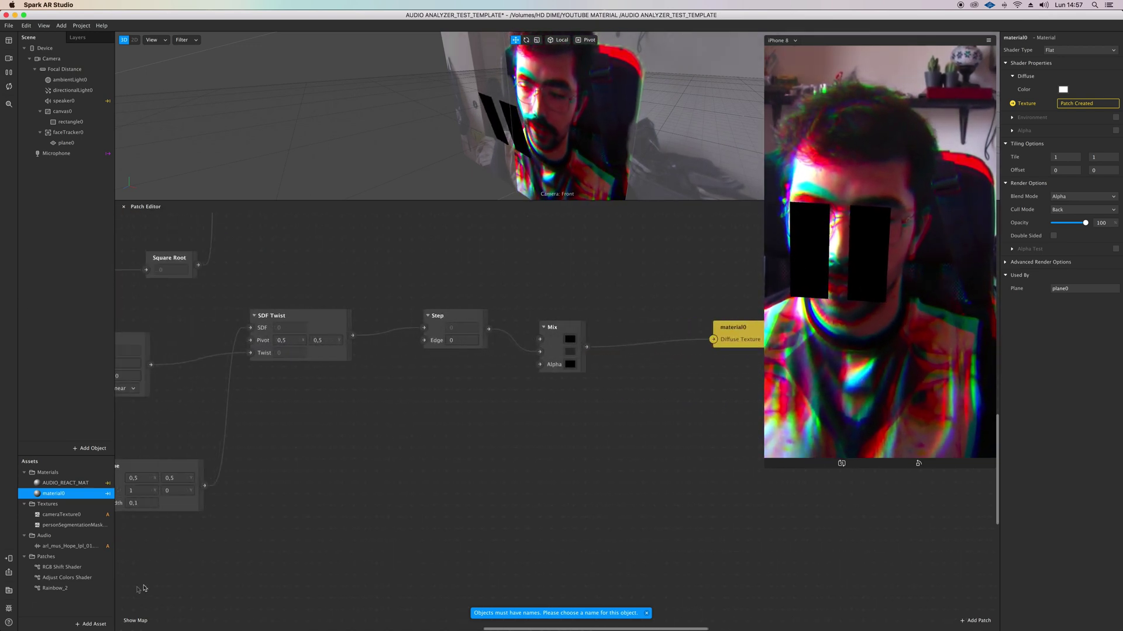
left_click_drag(55, 588, 438, 477)
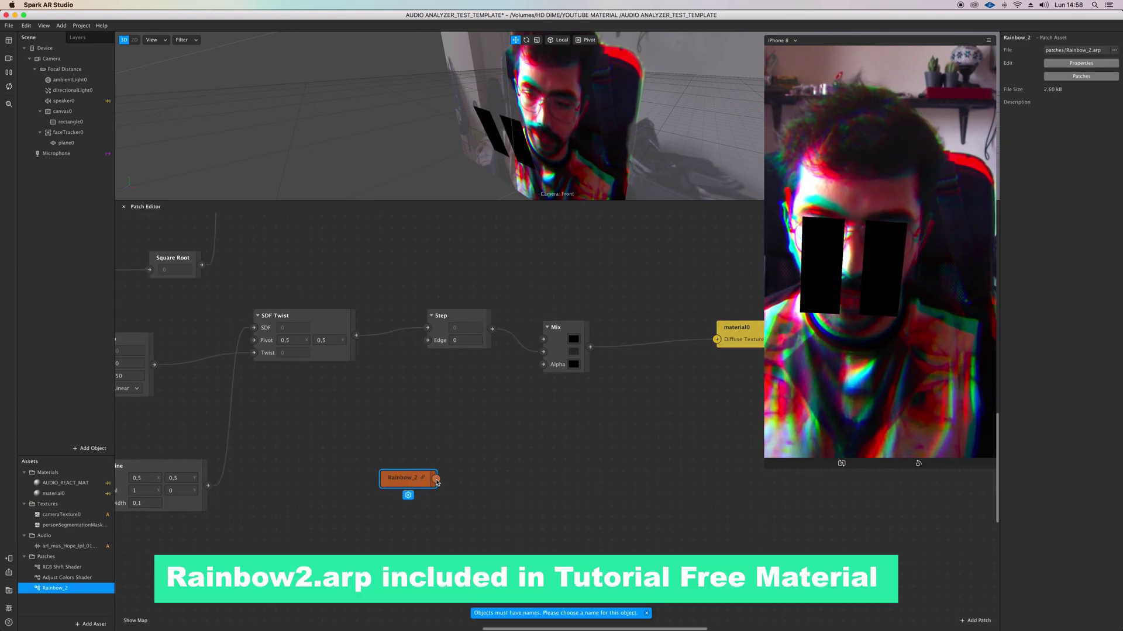
left_click_drag(436, 479, 458, 455)
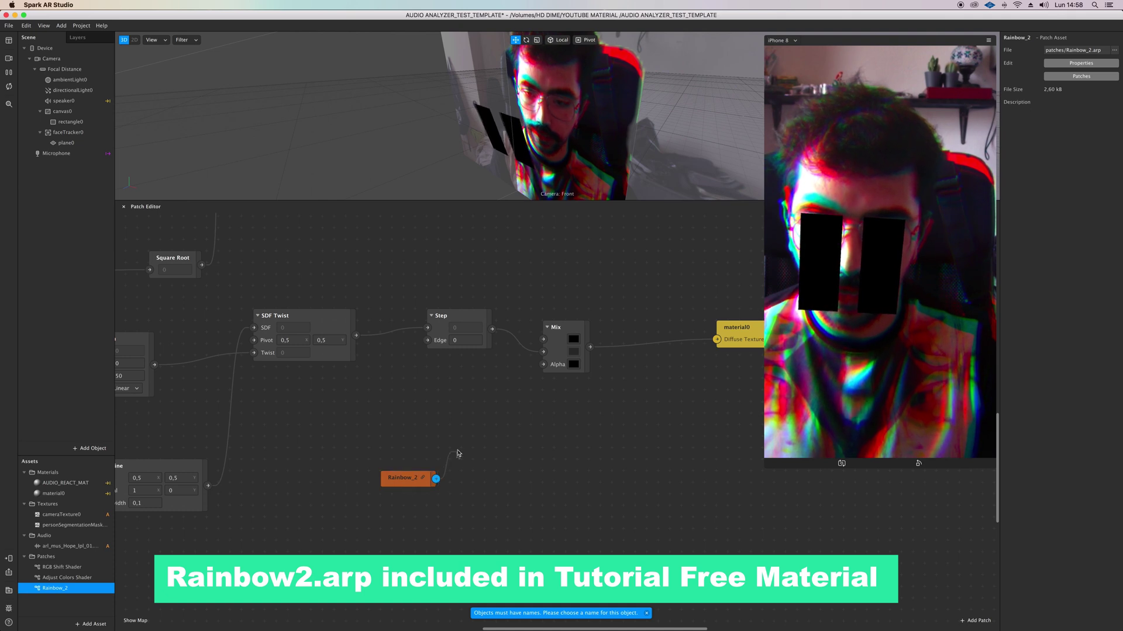
left_click_drag(481, 410, 500, 372)
mouse_move(524, 338)
left_mouse_down()
mouse_move(533, 334)
mouse_move(531, 349)
mouse_move(544, 340)
mouse_move(533, 376)
mouse_move(544, 339)
left_mouse_up()
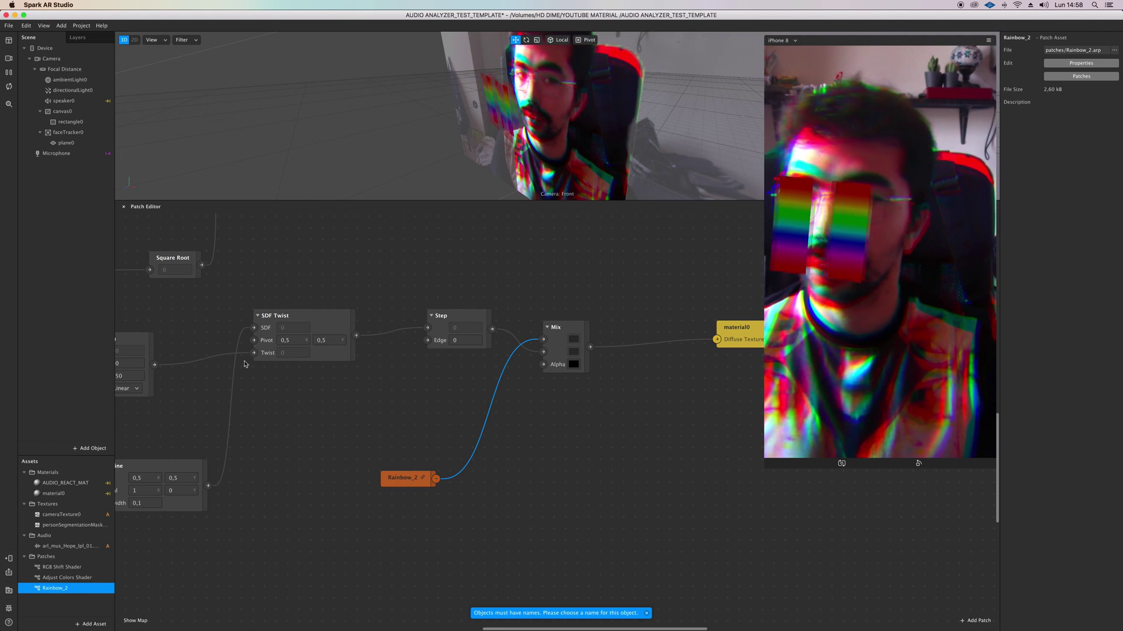
Set the blend mode of material0 to Add
scroll(271, 433, "left", 4)
scroll(271, 433, "left", 8)
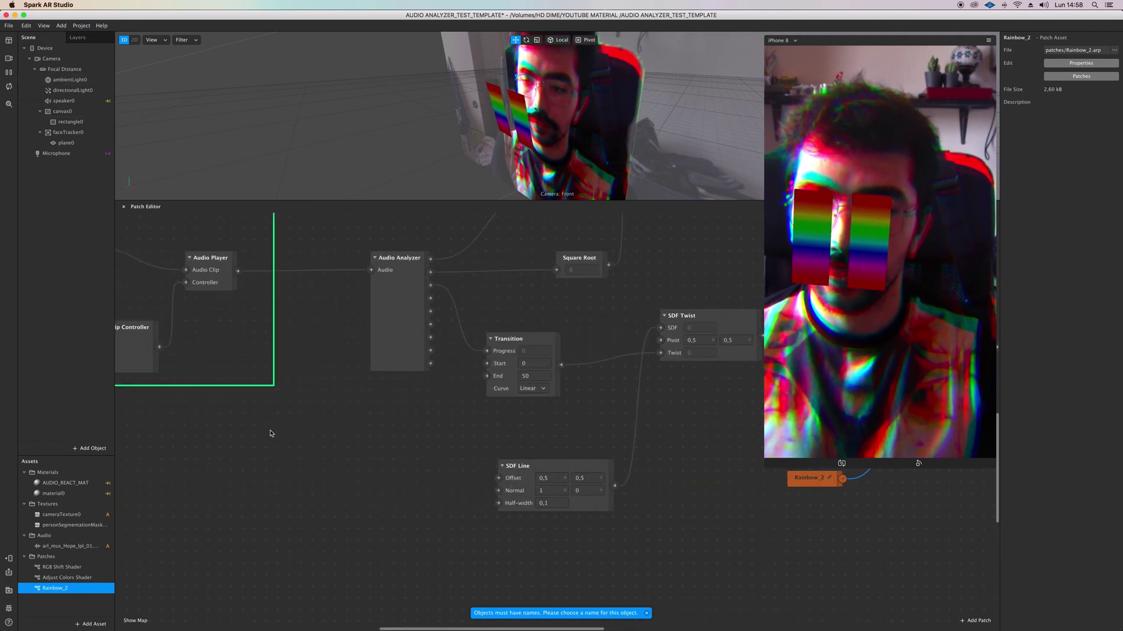
left_click(58, 494)
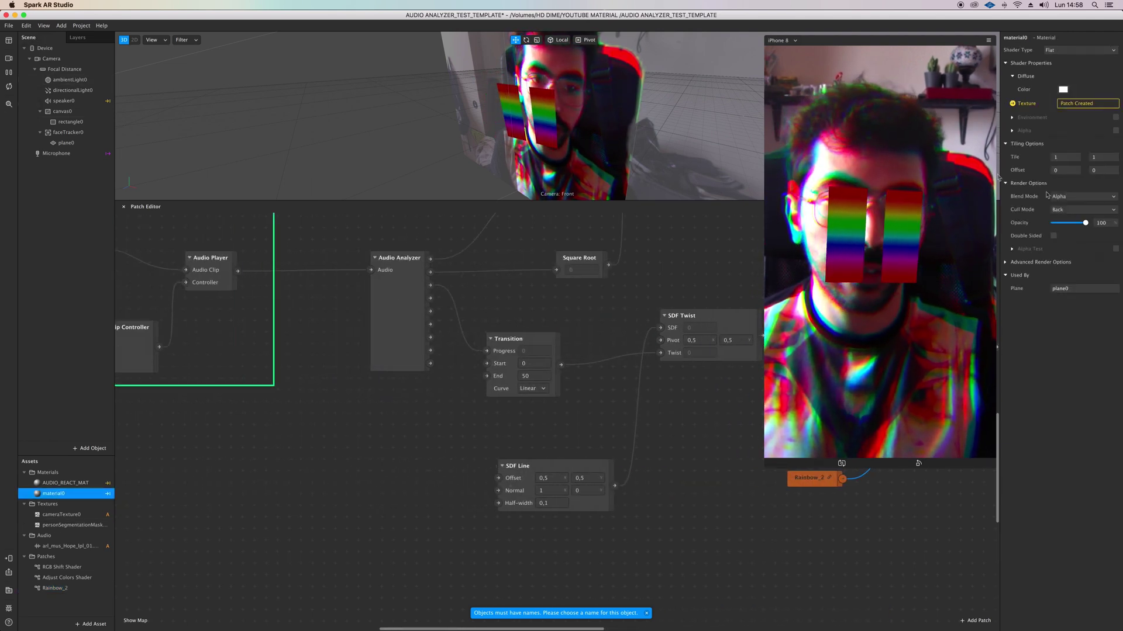
left_click(1064, 198)
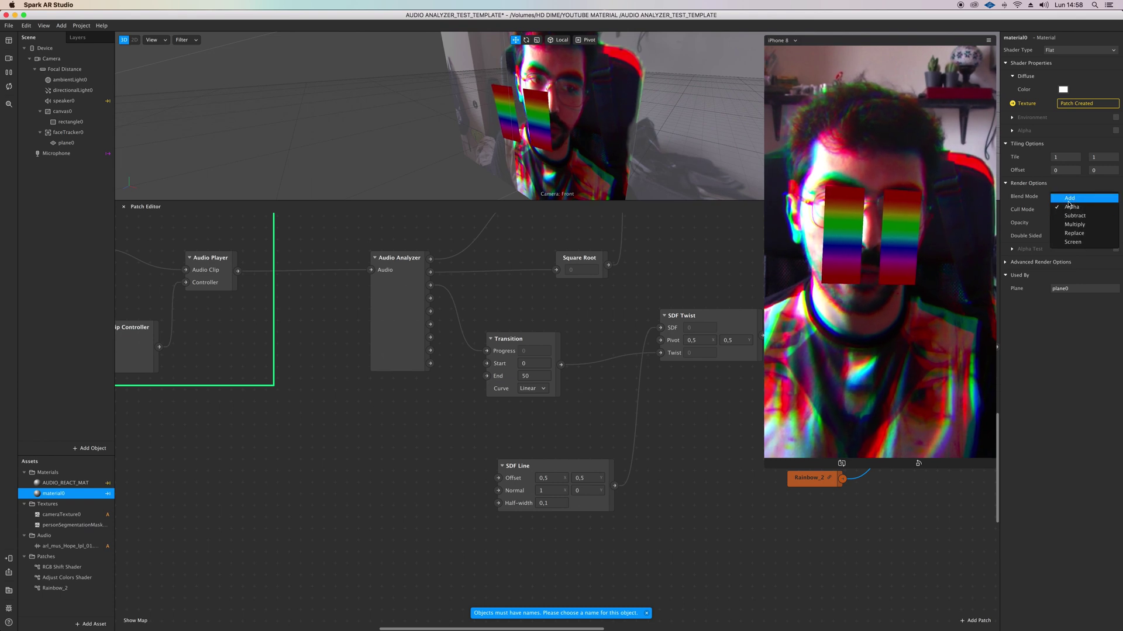
left_click(1067, 199)
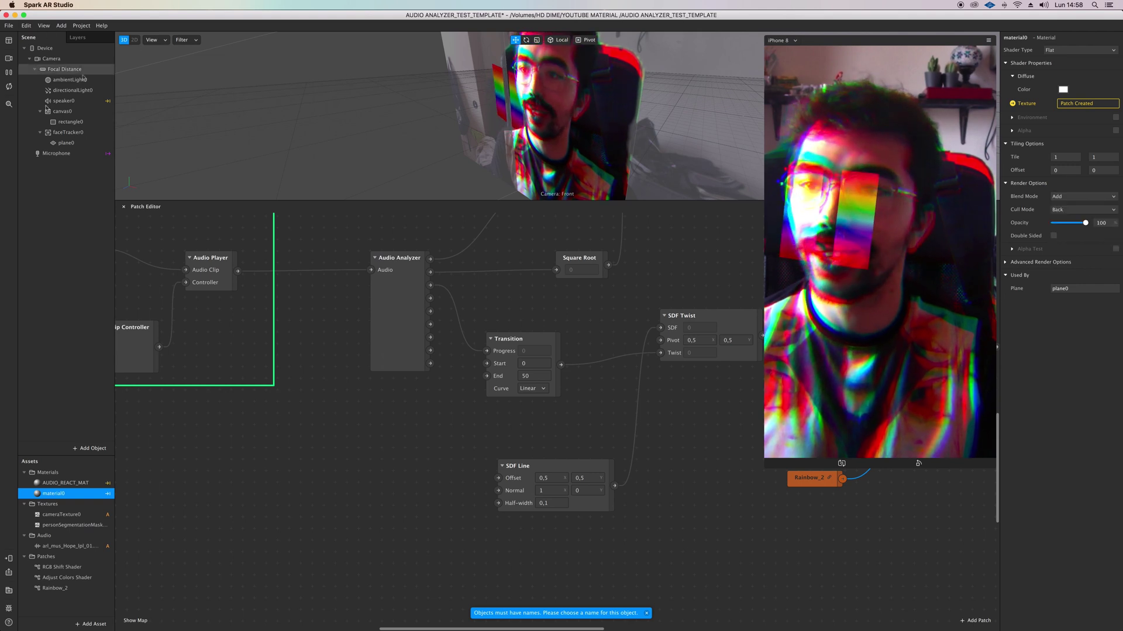
Switch on the TESTER group's Pulse patch and hide rectangle0 to examine the rainbow twist on the plane alone
scroll(251, 410, "left", 5)
left_click(260, 305)
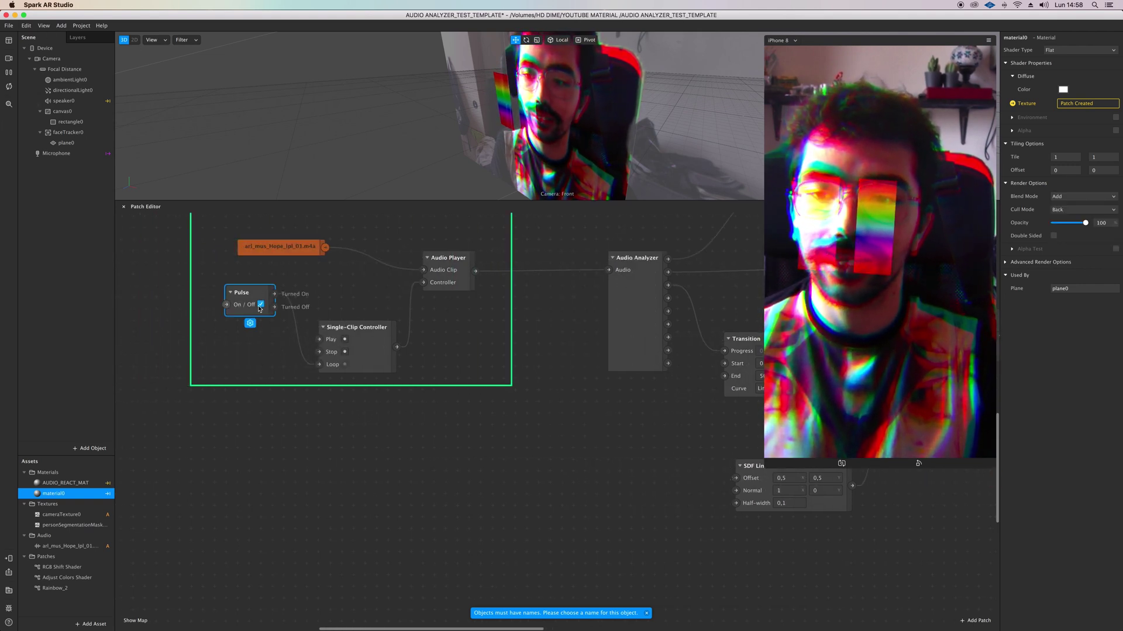
scroll(380, 371, "right", 1)
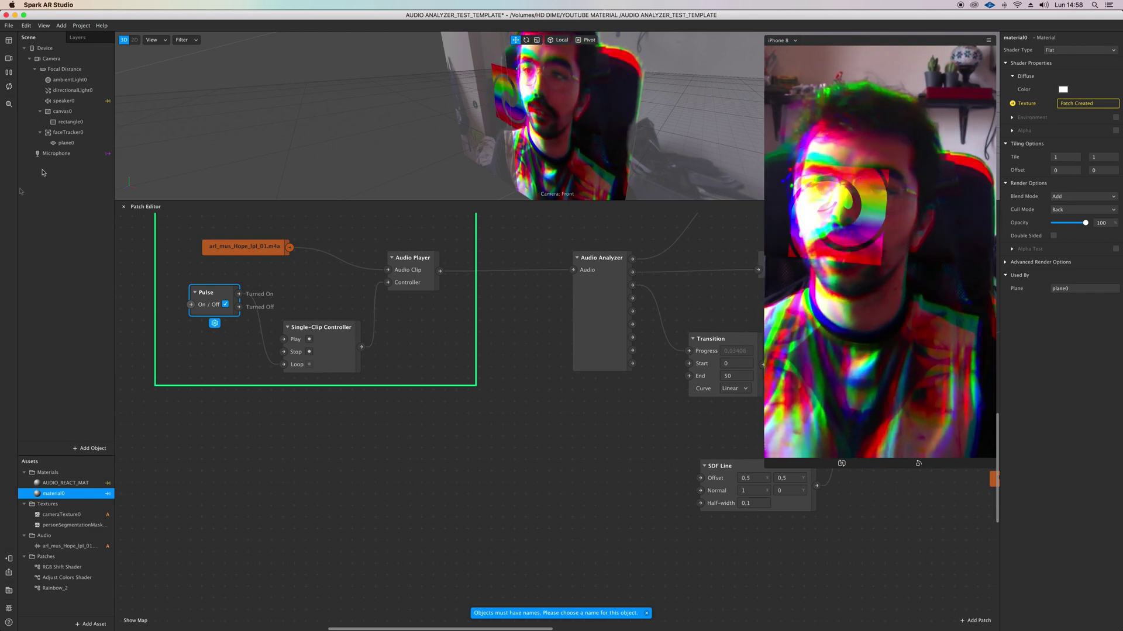
left_click(69, 122)
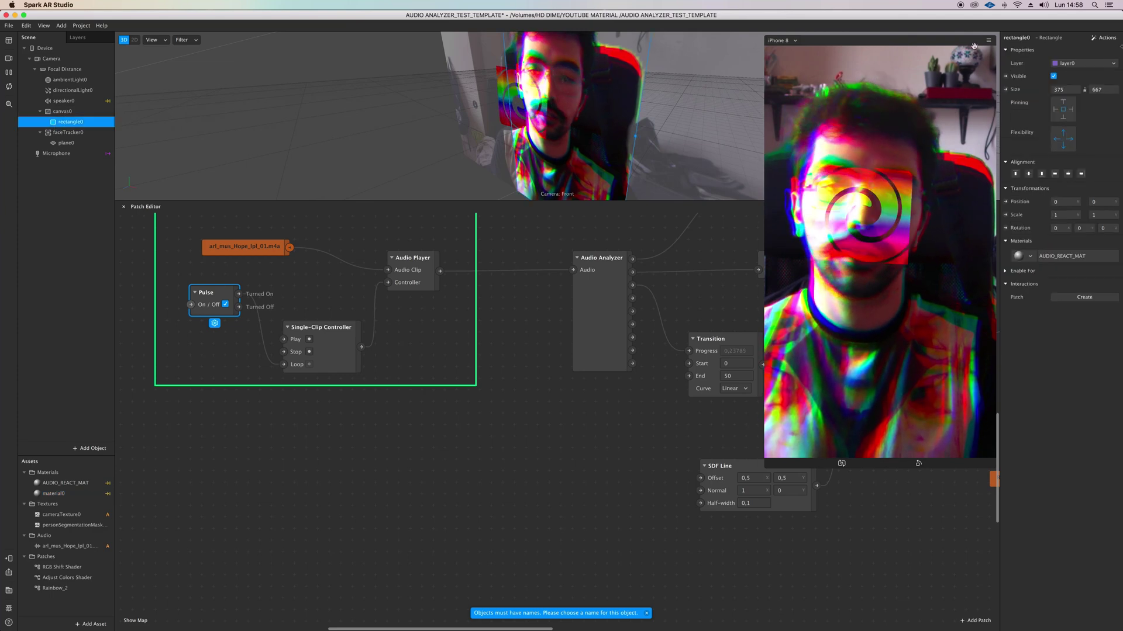
left_click(1054, 76)
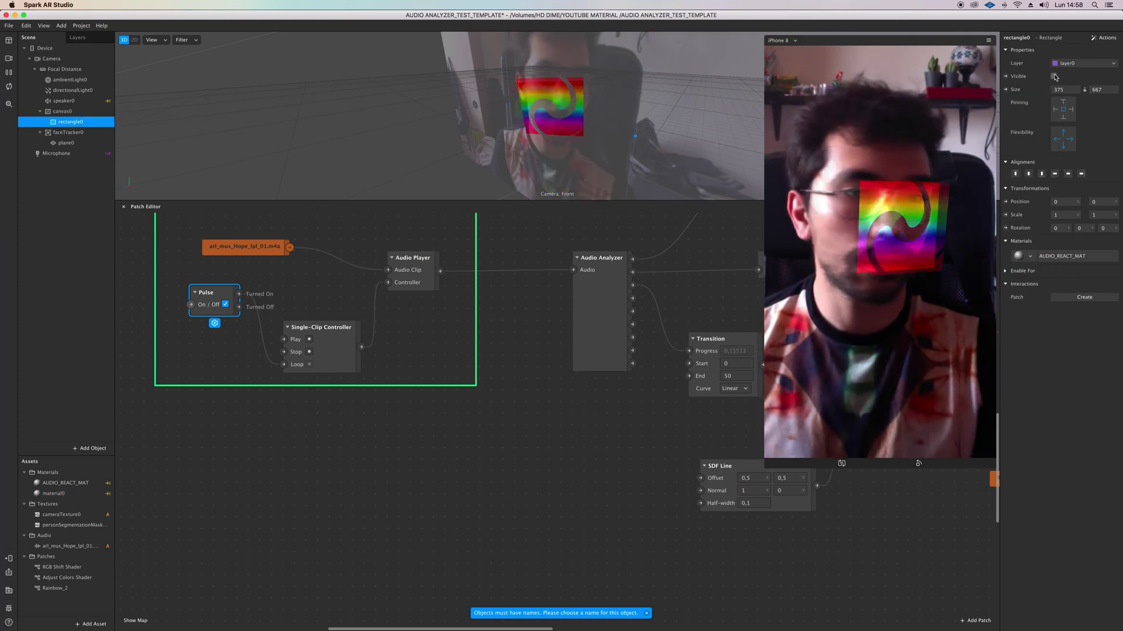
Move the Step output's connection to the Alpha input of Mix and make rectangle0 visible again
scroll(481, 531, "right", 10)
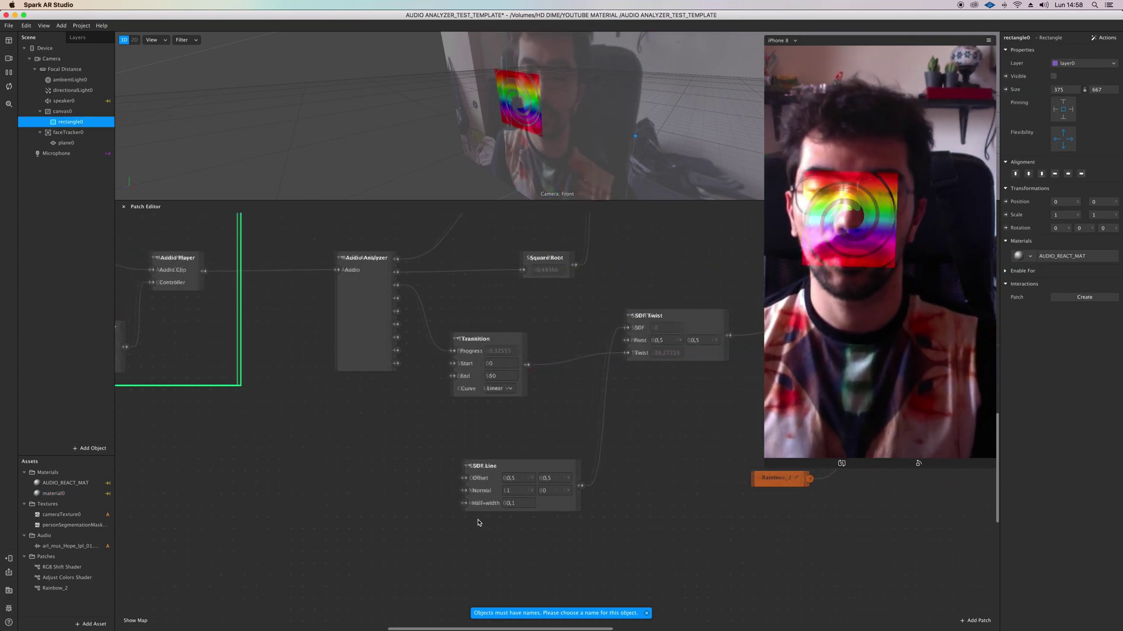
left_click_drag(569, 351, 570, 367)
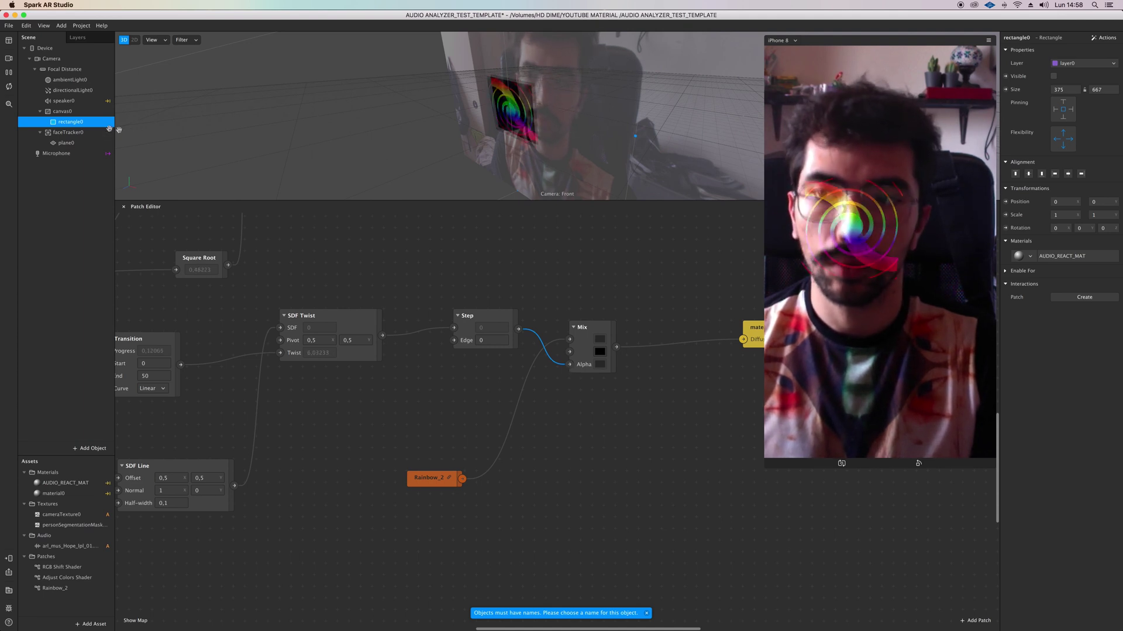
left_click(1053, 77)
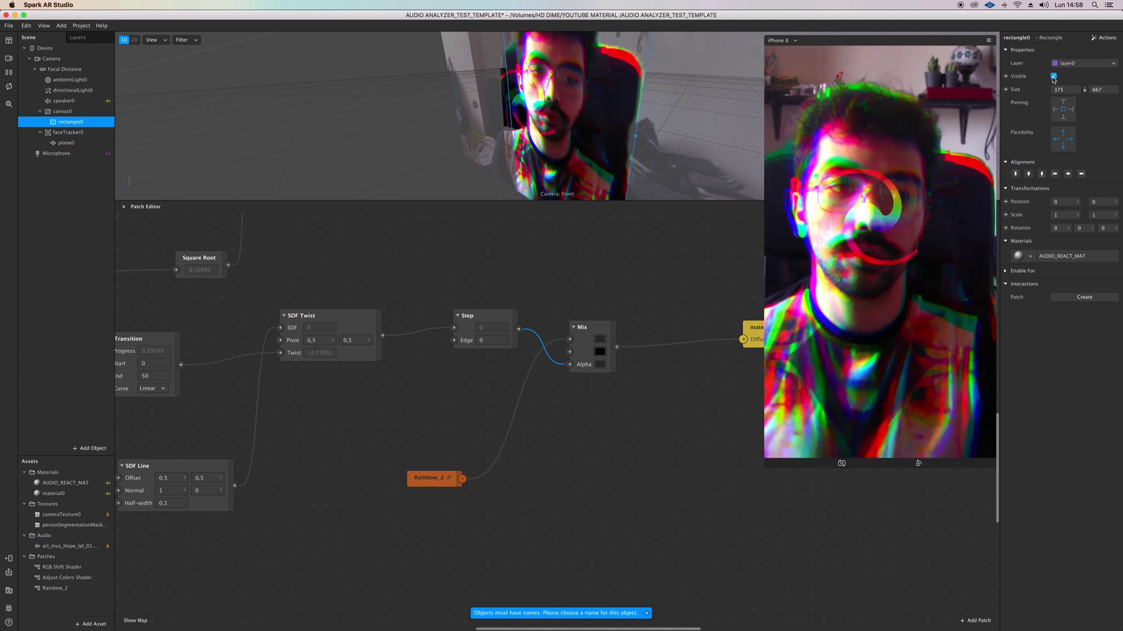
Assign material0 to rectangle0 and hide plane0
left_click(1053, 257)
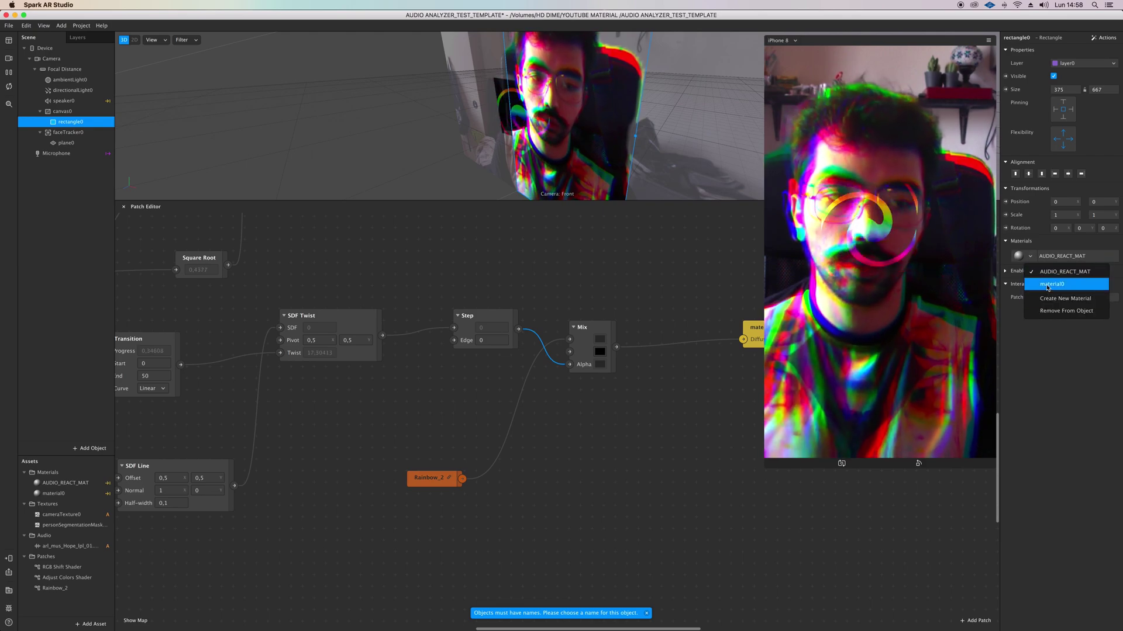
left_click(1047, 285)
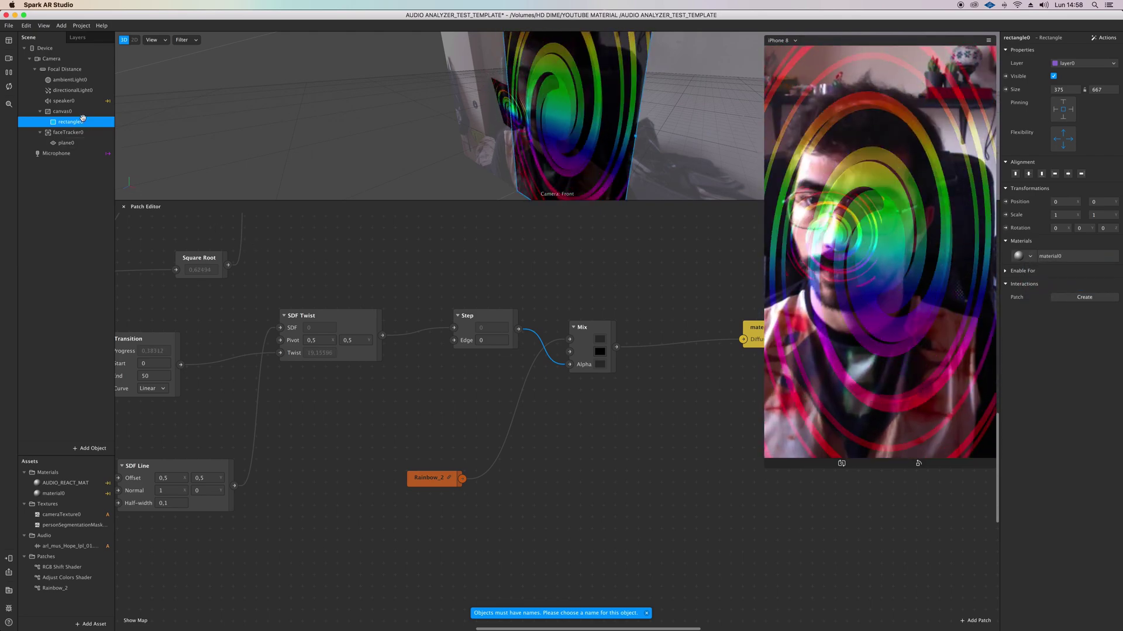
left_click(75, 143)
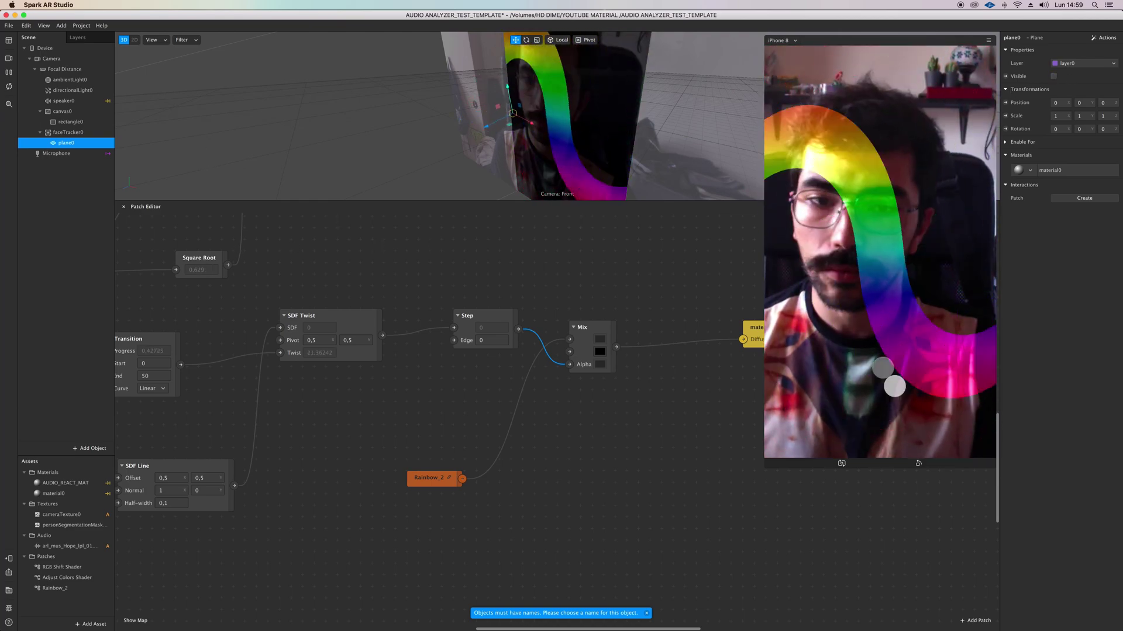
Connect the RGB Shift Shader's output to the second input of the Mix patch
scroll(328, 489, "left", 3)
scroll(330, 490, "down", 3)
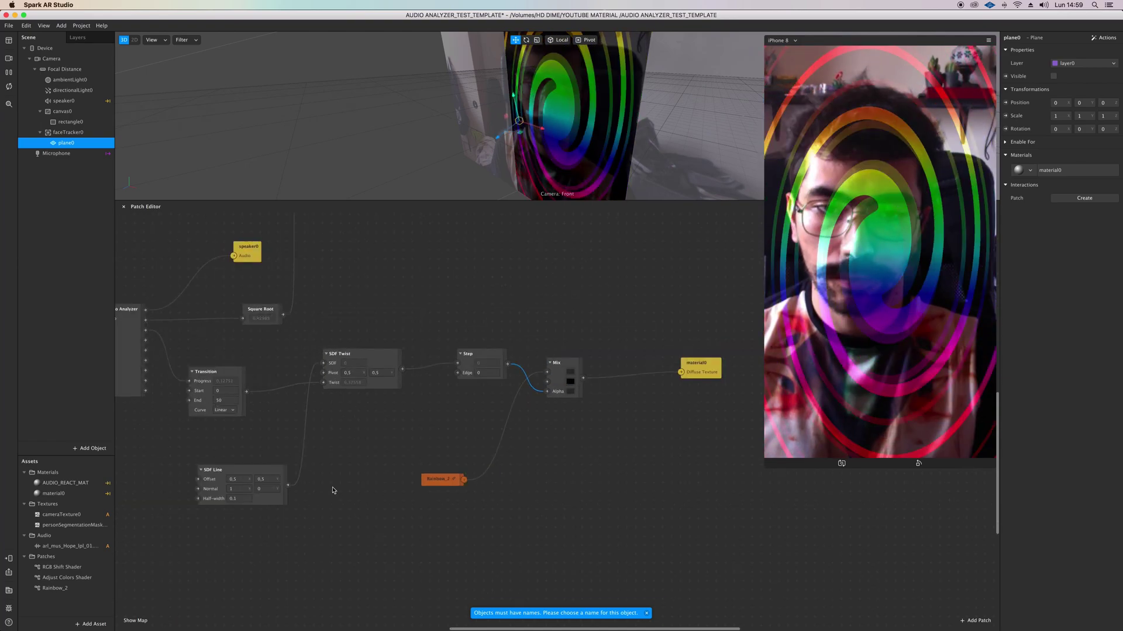
scroll(333, 491, "up", 5)
scroll(332, 492, "down", 1)
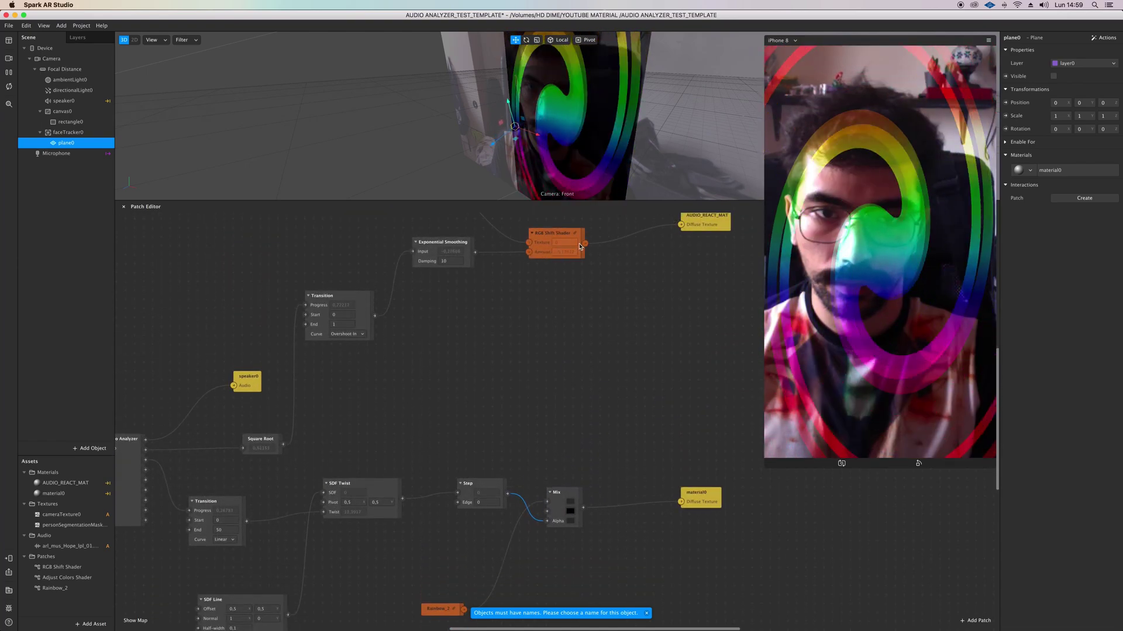
left_click_drag(585, 244, 548, 513)
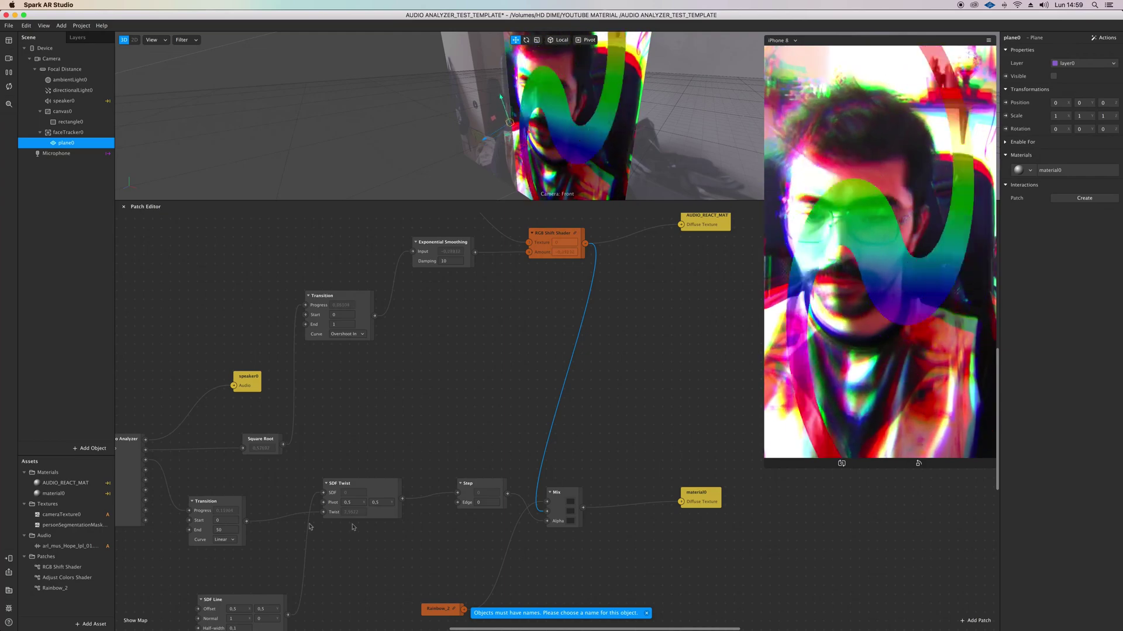
Move the RGB Shift Shader's connection from Mix to the Edge input of Step, and switch off the Pulse patch
scroll(353, 528, "left", 3)
left_click_drag(603, 511, 513, 502)
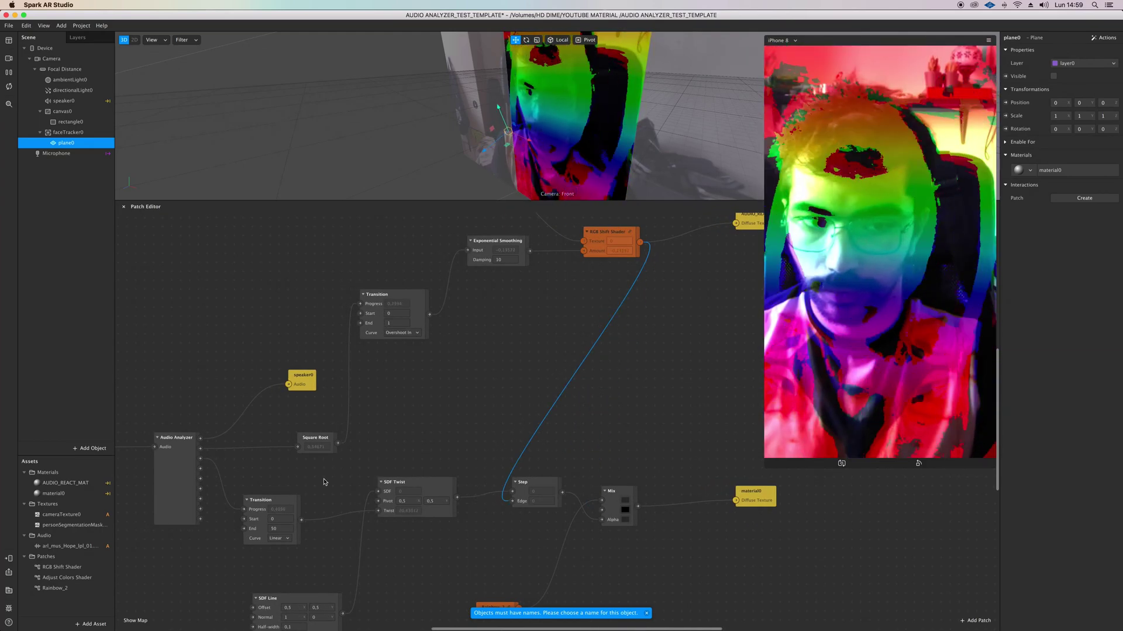
scroll(370, 533, "left", 13)
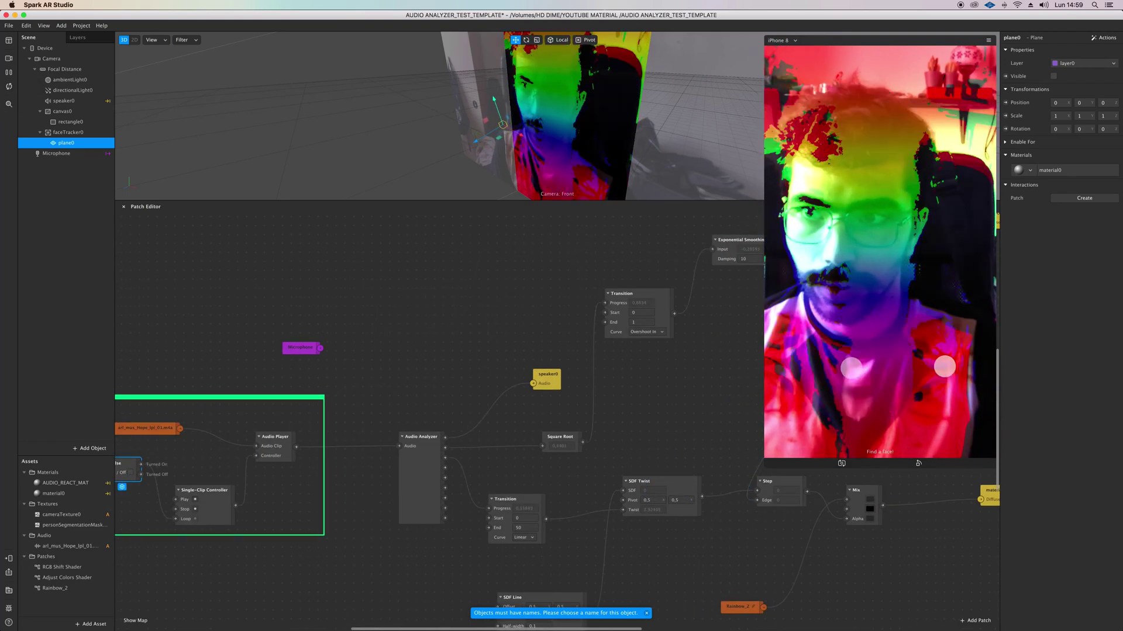
scroll(874, 432, "right", 7)
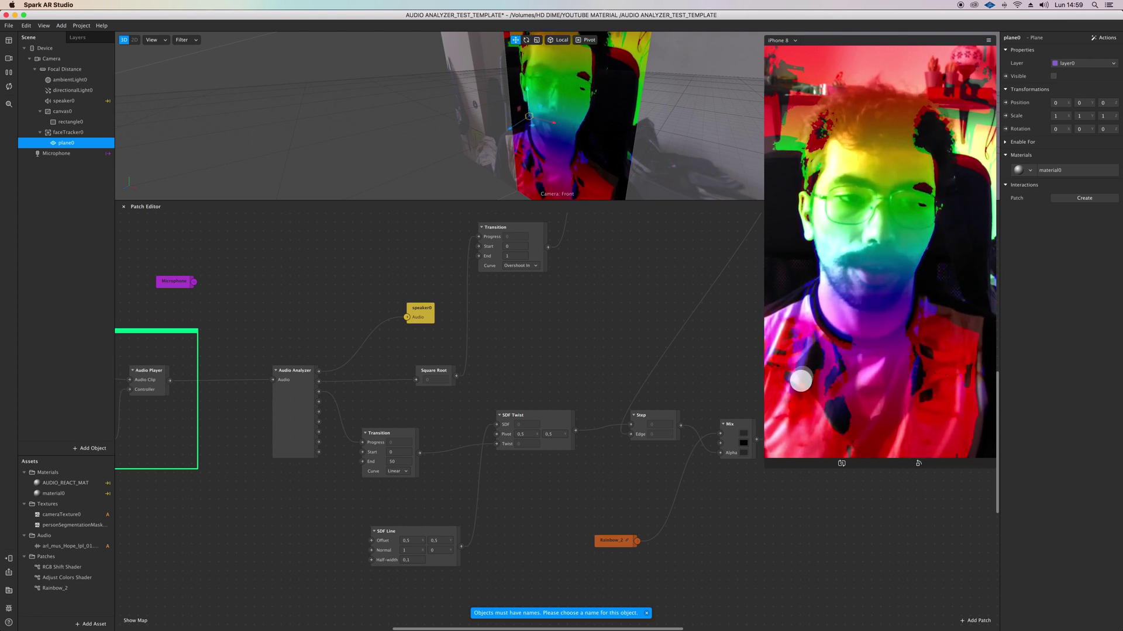
Tidy the patch graph by moving Step and Mix higher and shifting SDF Line and Rainbow_2 together to the left
scroll(451, 480, "right", 5)
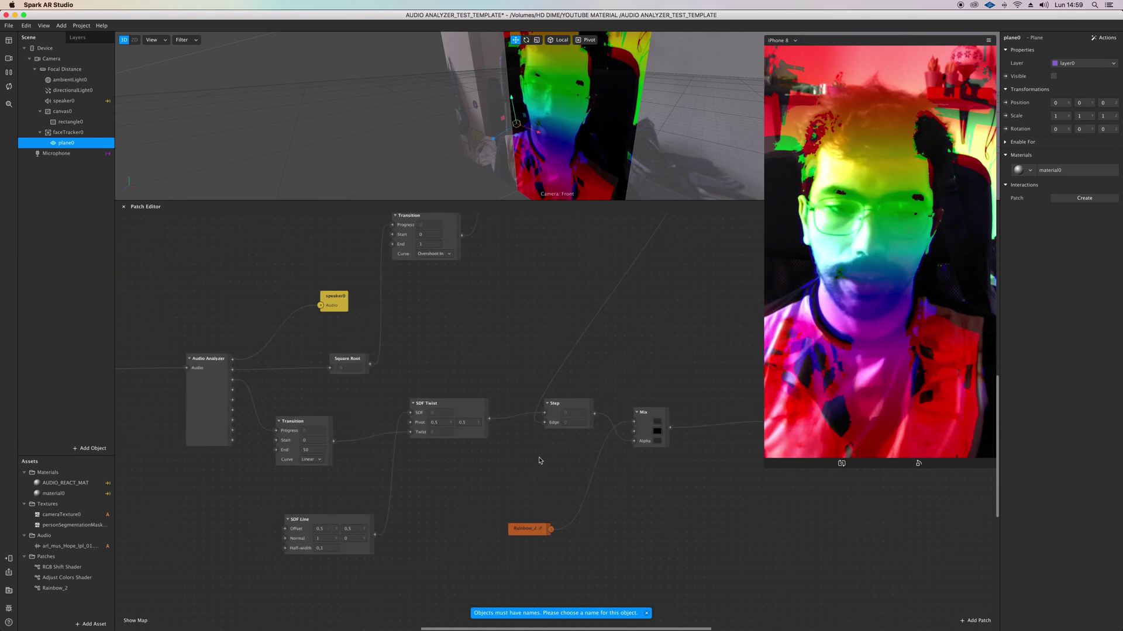
left_click_drag(579, 402, 571, 377)
left_click_drag(635, 413, 633, 394)
scroll(615, 573, "right", 2)
scroll(615, 573, "left", 2)
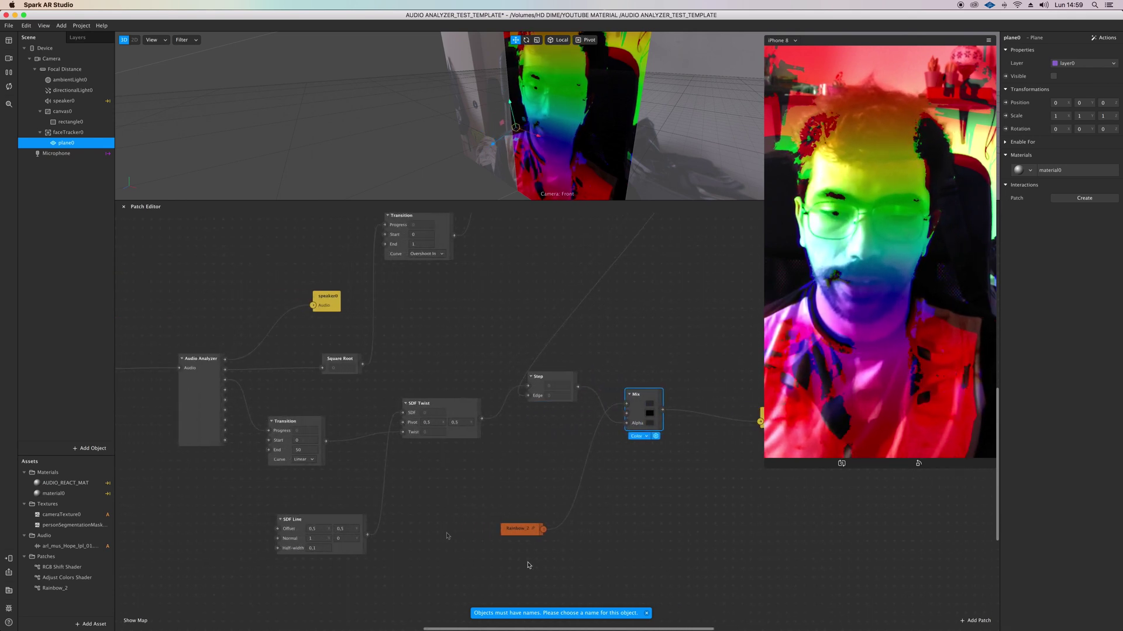
left_click_drag(692, 554, 214, 503)
left_click_drag(316, 535, 265, 552)
left_click(367, 517)
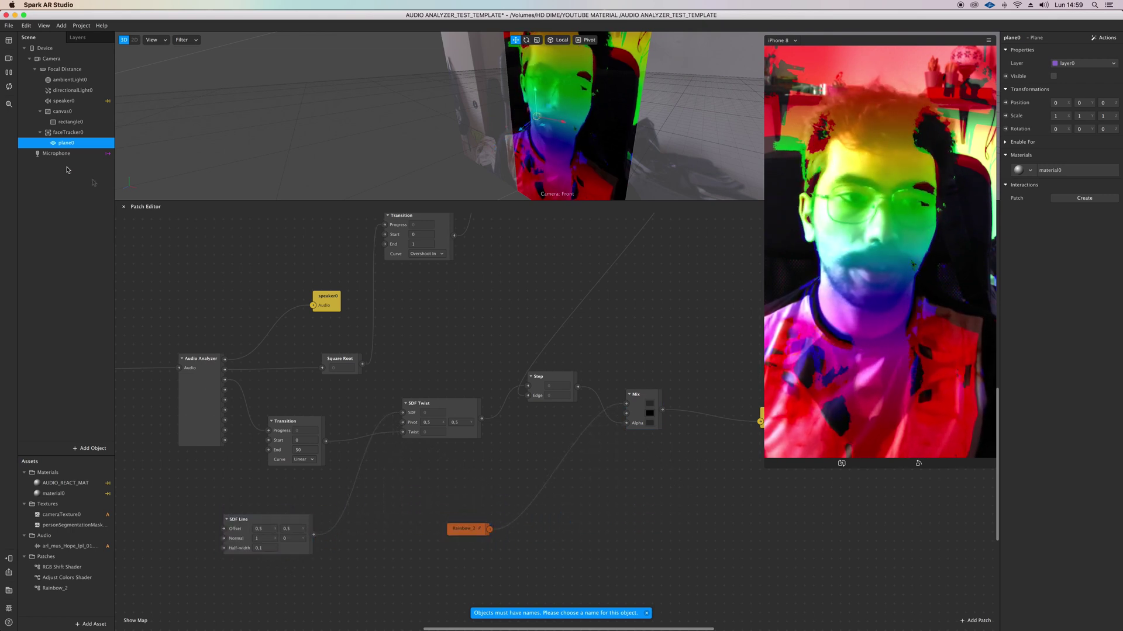
Switch on the Pulse patch in the TESTER group to play the music clip
scroll(412, 439, "left", 10)
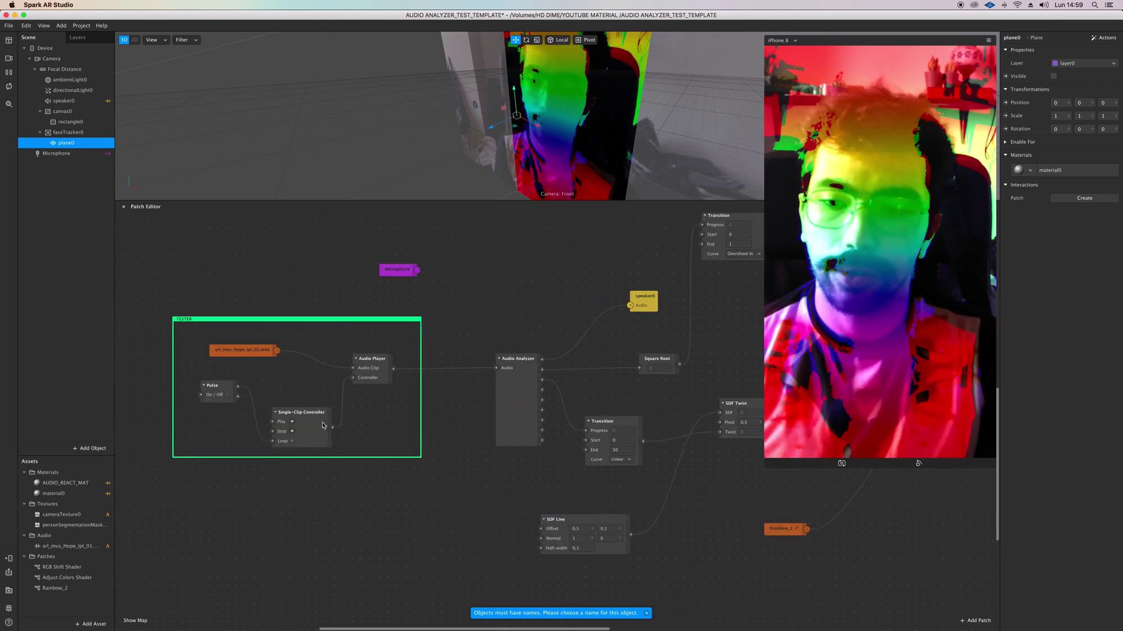
left_click(227, 395)
scroll(411, 476, "right", 8)
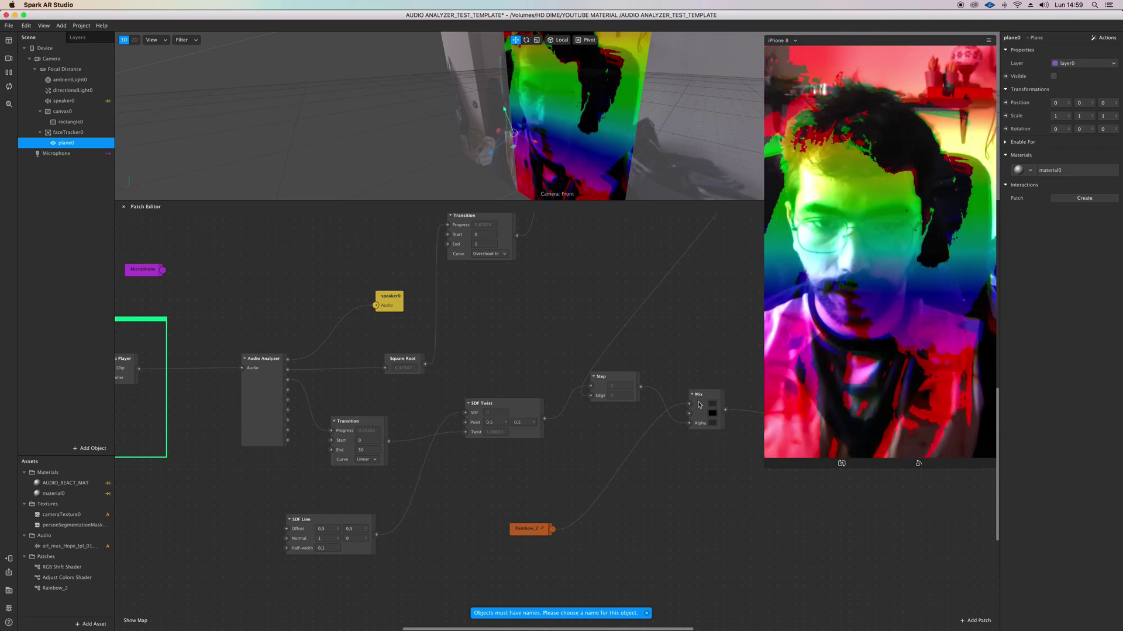
Disconnect the RGB Shift Shader from the Edge input of Step, also trying it on the Pivot input of SDF Twist
left_click_drag(591, 401, 550, 334)
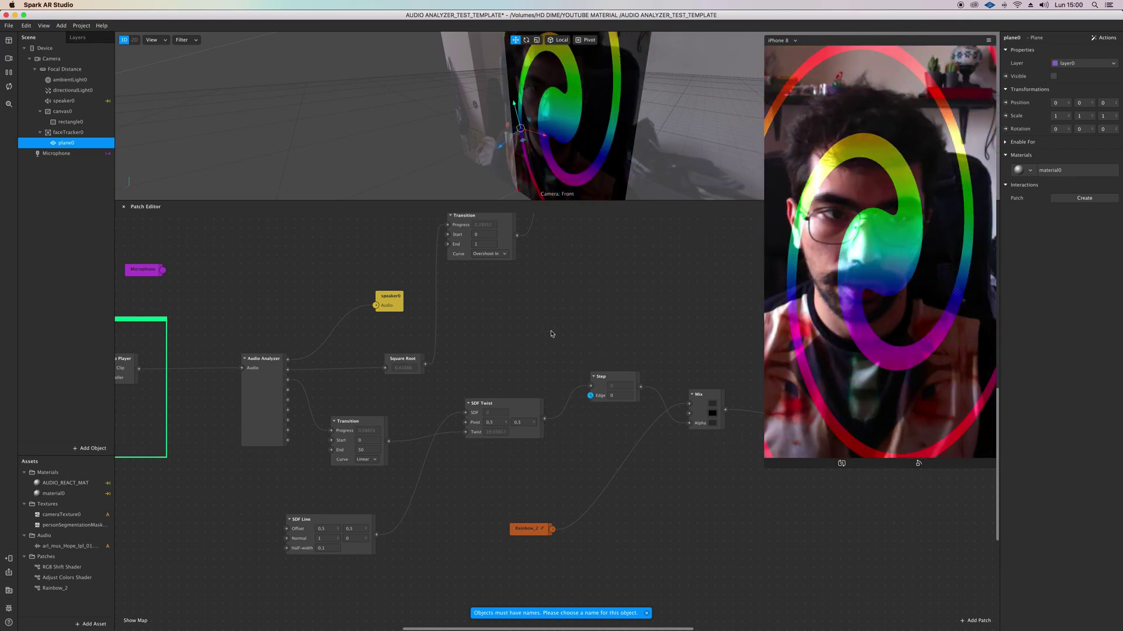
left_click_drag(591, 402, 465, 422)
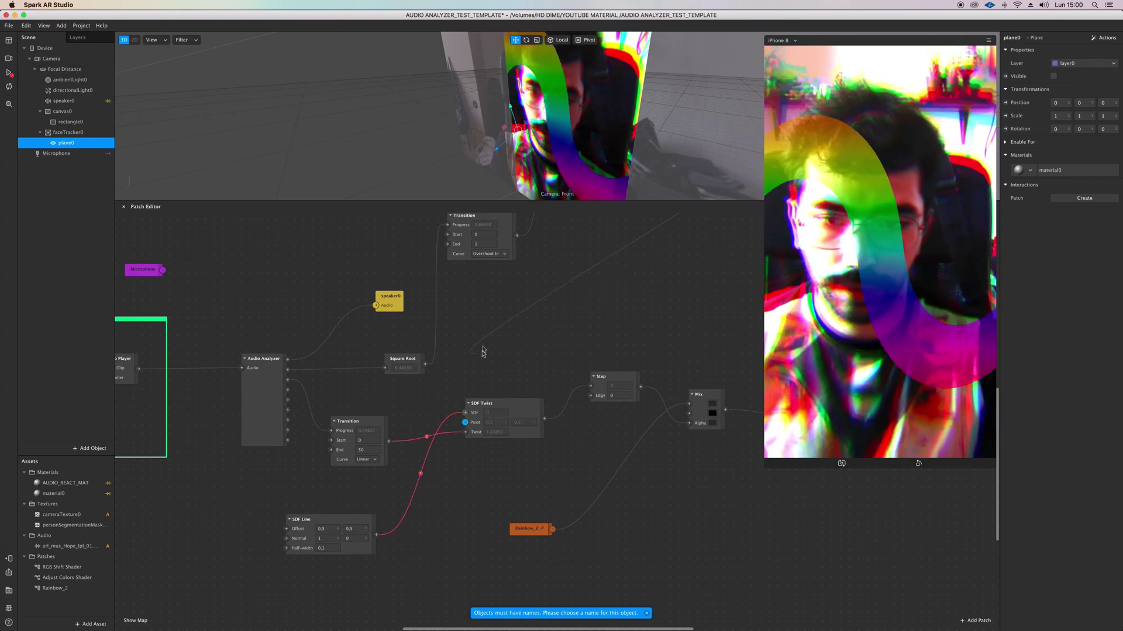
left_click(475, 447)
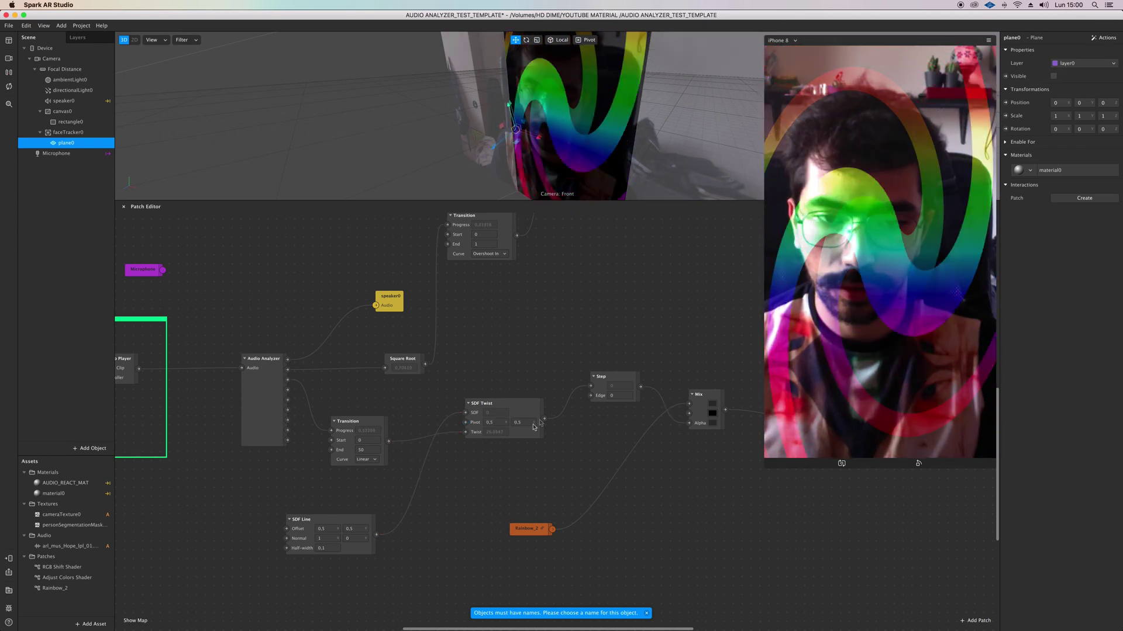
Try driving the Edge input of Step directly from the Audio Analyzer's fourth output, and move Step higher
left_click_drag(287, 389, 590, 396)
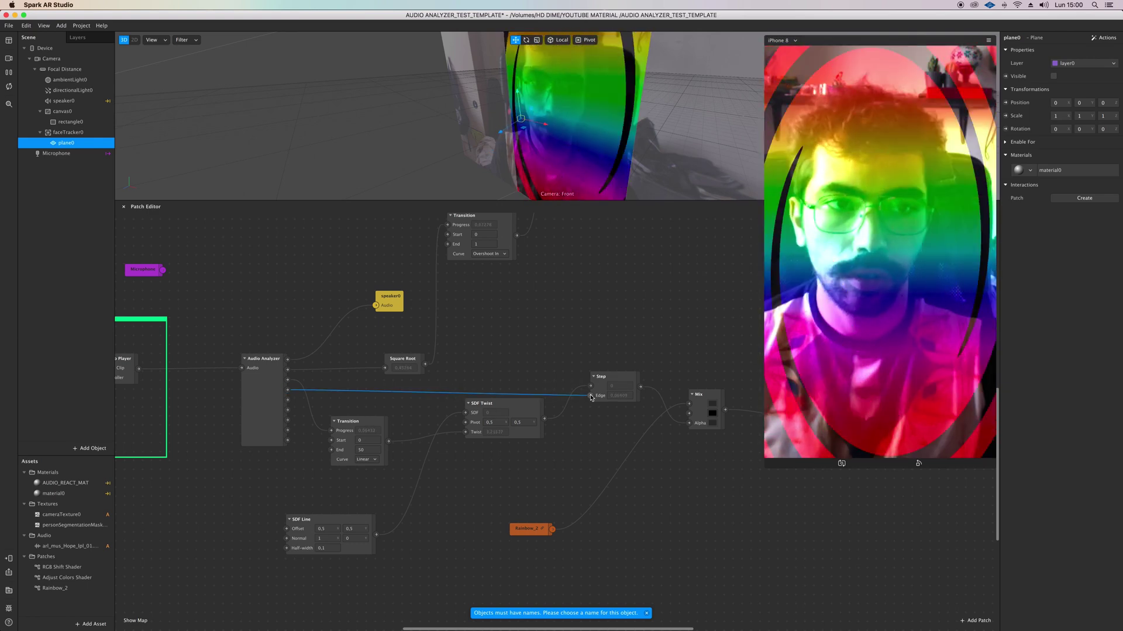
left_click_drag(610, 380, 468, 505)
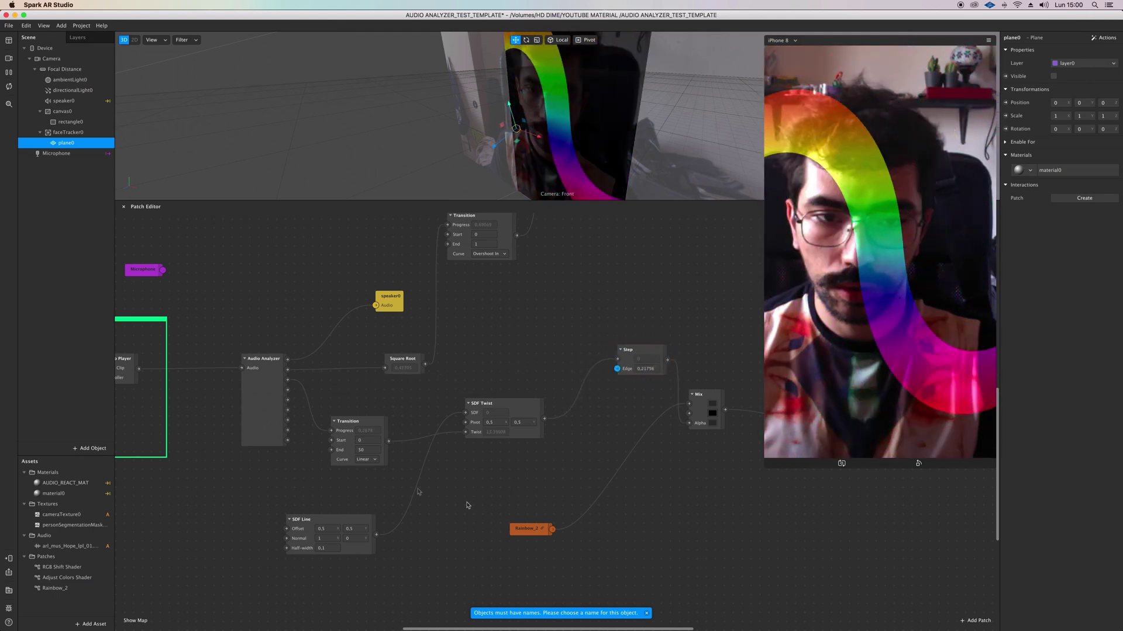
Duplicate the Transition that feeds SDF Twist, place the copy above Step, and shift speaker0 and Square Root higher
left_click(375, 426)
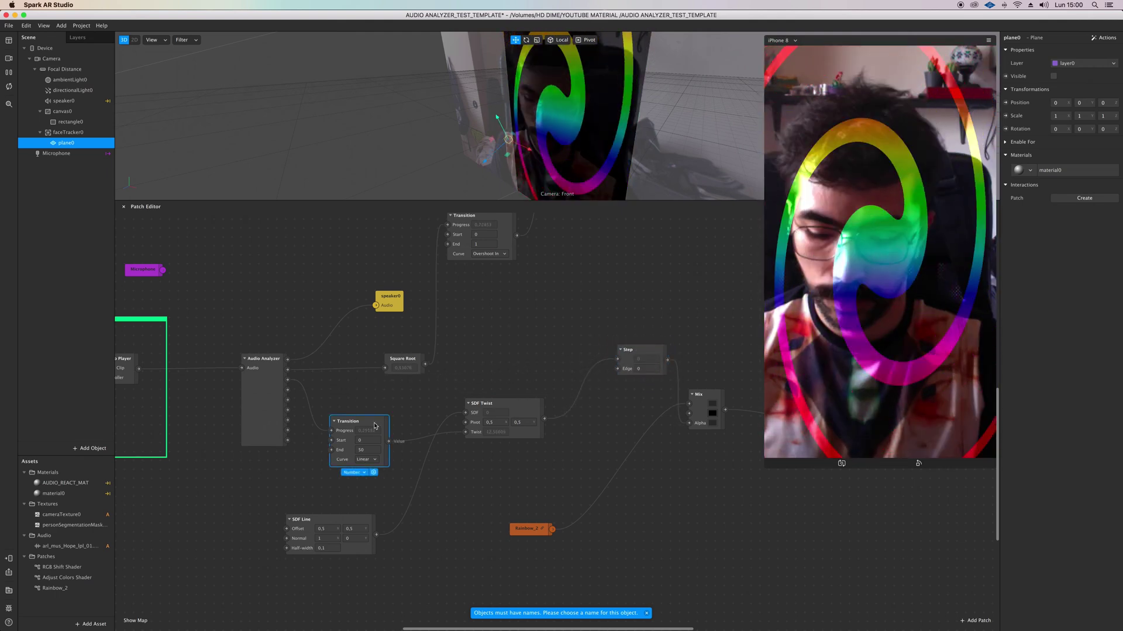
left_click_drag(375, 425, 575, 293)
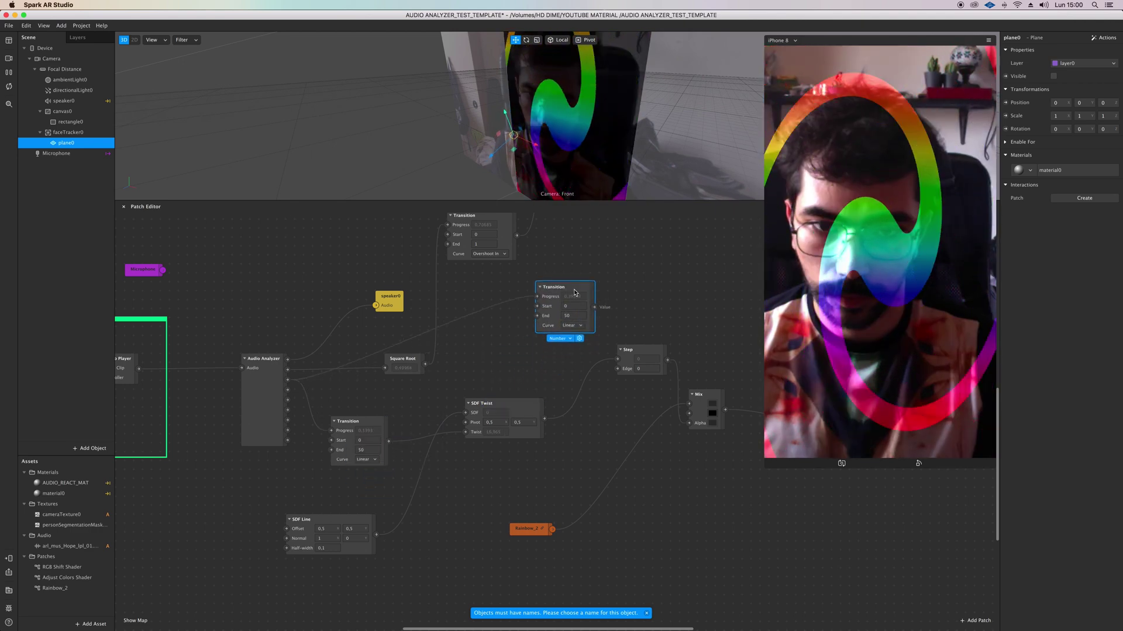
left_click_drag(418, 390, 342, 228)
left_click(327, 327)
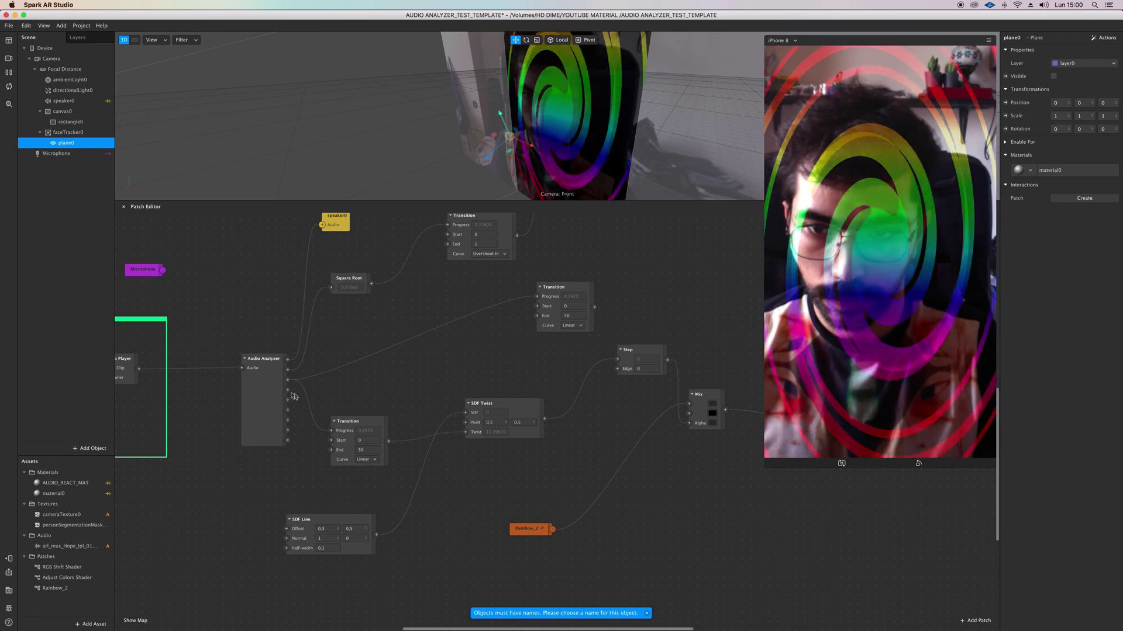
Connect the Audio Analyzer's fourth output to the duplicated Transition's Progress, and that Transition's output to the Edge input of Step
left_click_drag(287, 390, 466, 334)
left_click_drag(533, 304, 618, 368)
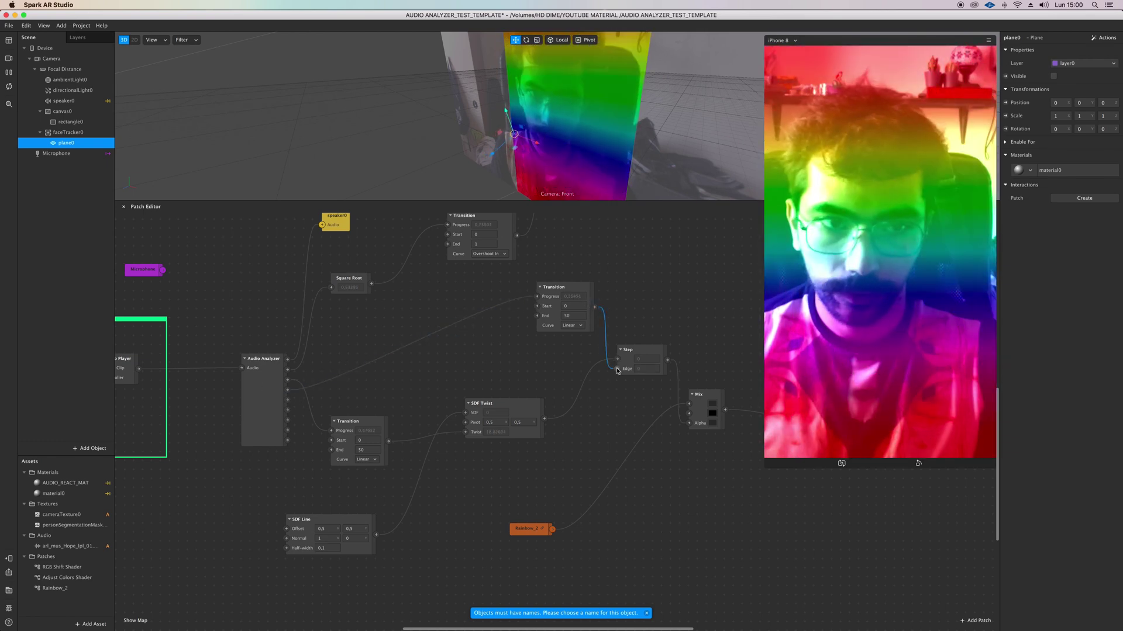
Set the End value of the Transition feeding Step to 0.5, after trying 0.1
left_click(573, 314)
left_click(573, 316)
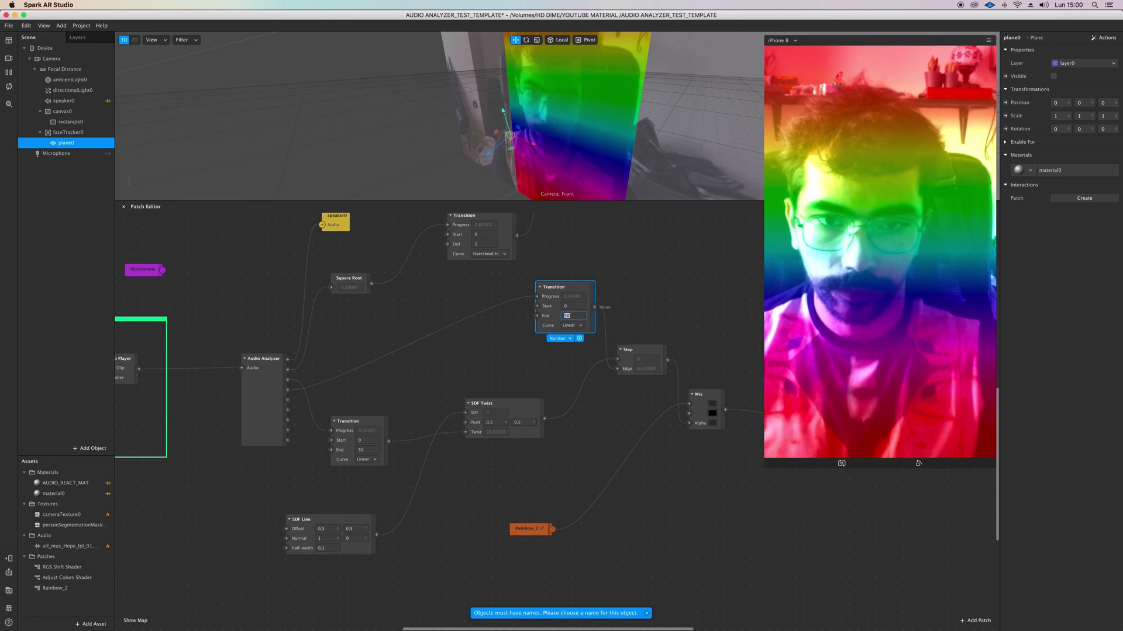
key("Return")
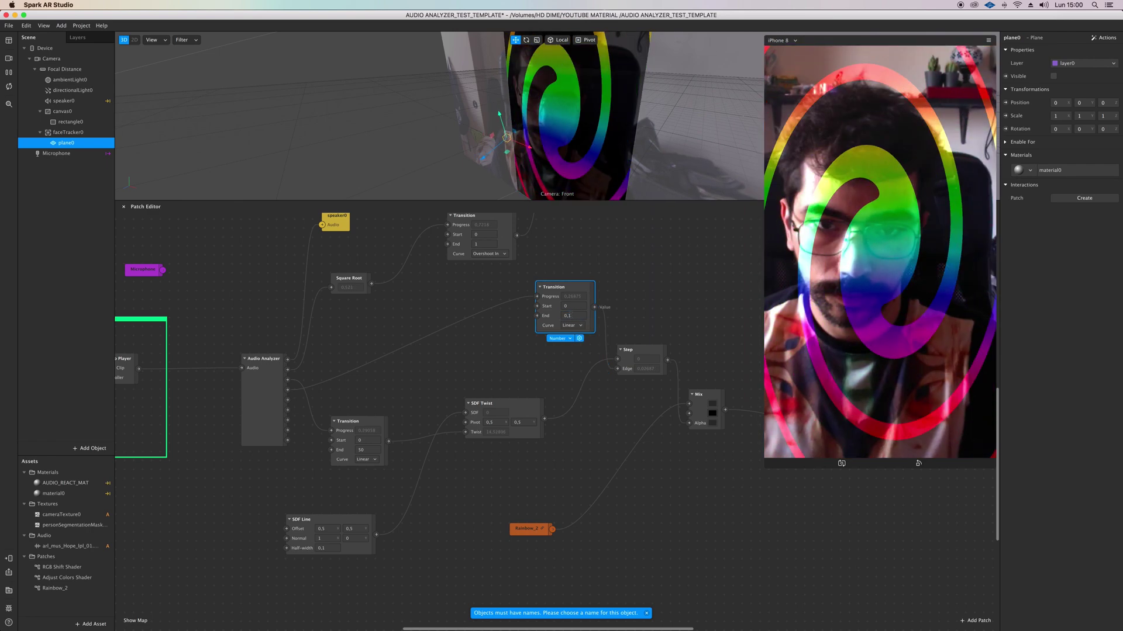
double_click(569, 316)
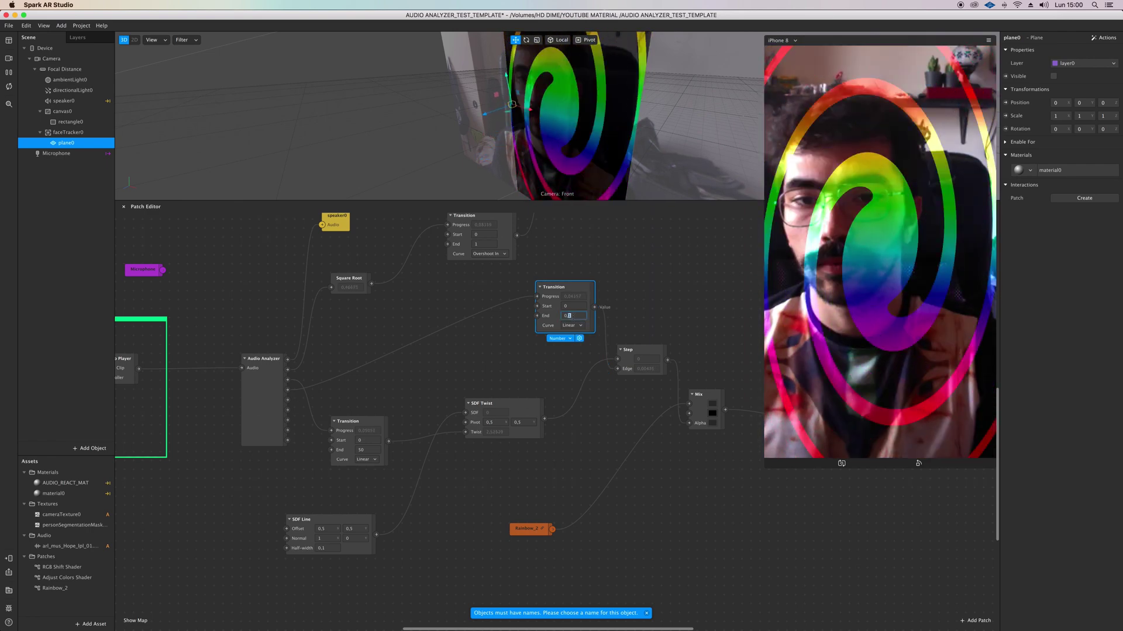
type("5")
key("Return")
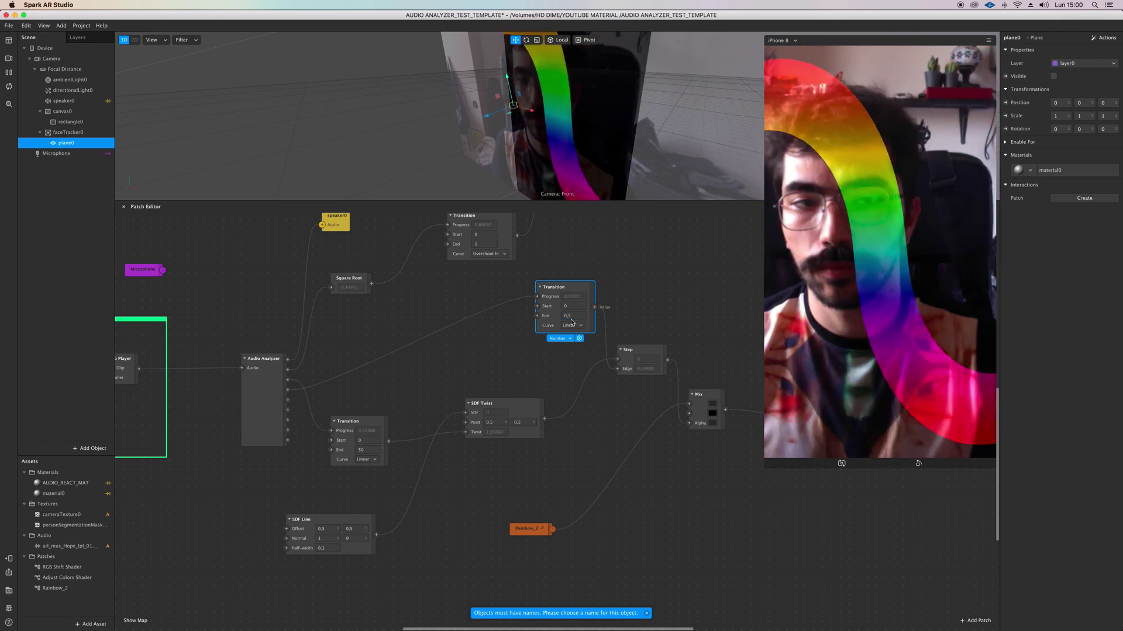
Try the Audio Analyzer's fifth output on SDF Line's Offset, SDF Twist's Pivot and Mix's second input
scroll(570, 325, "right", 4)
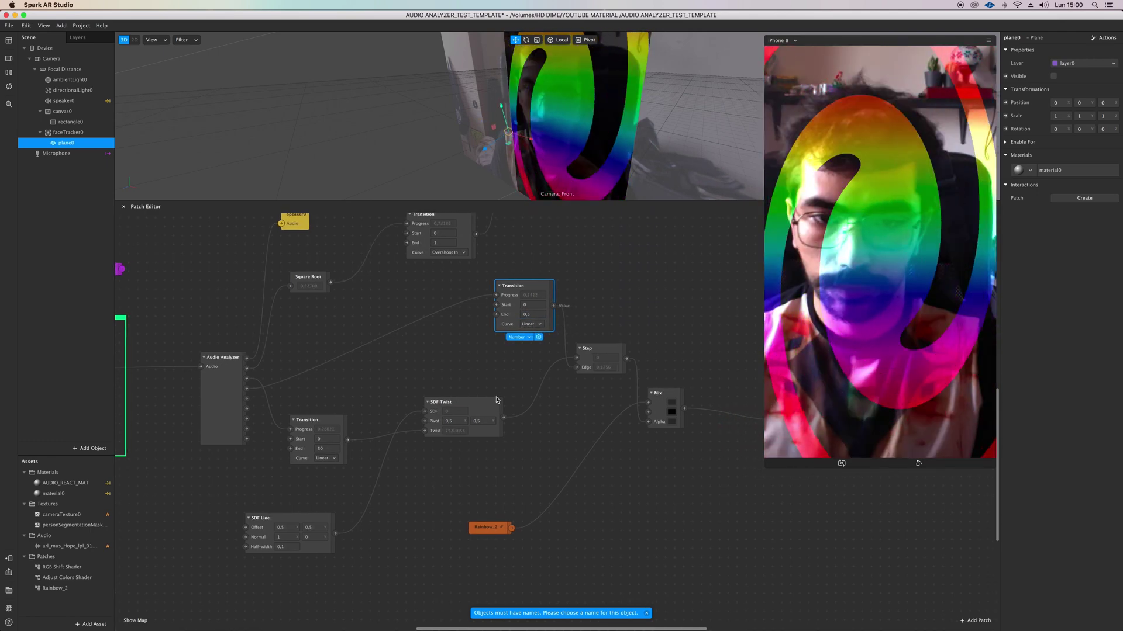
scroll(479, 475, "left", 2)
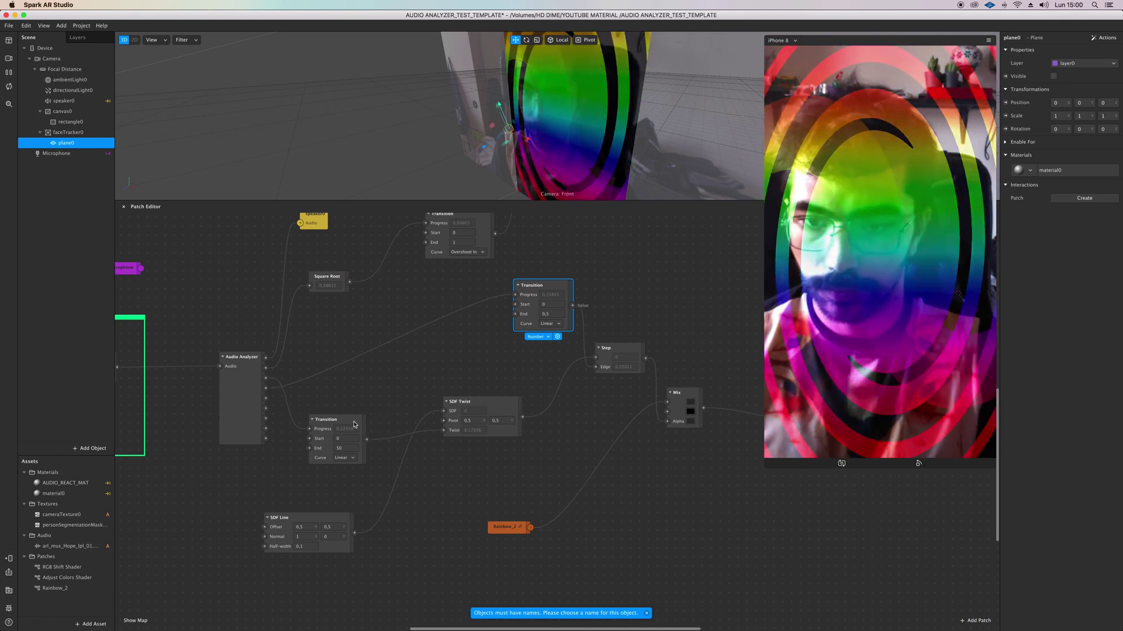
left_click(354, 424)
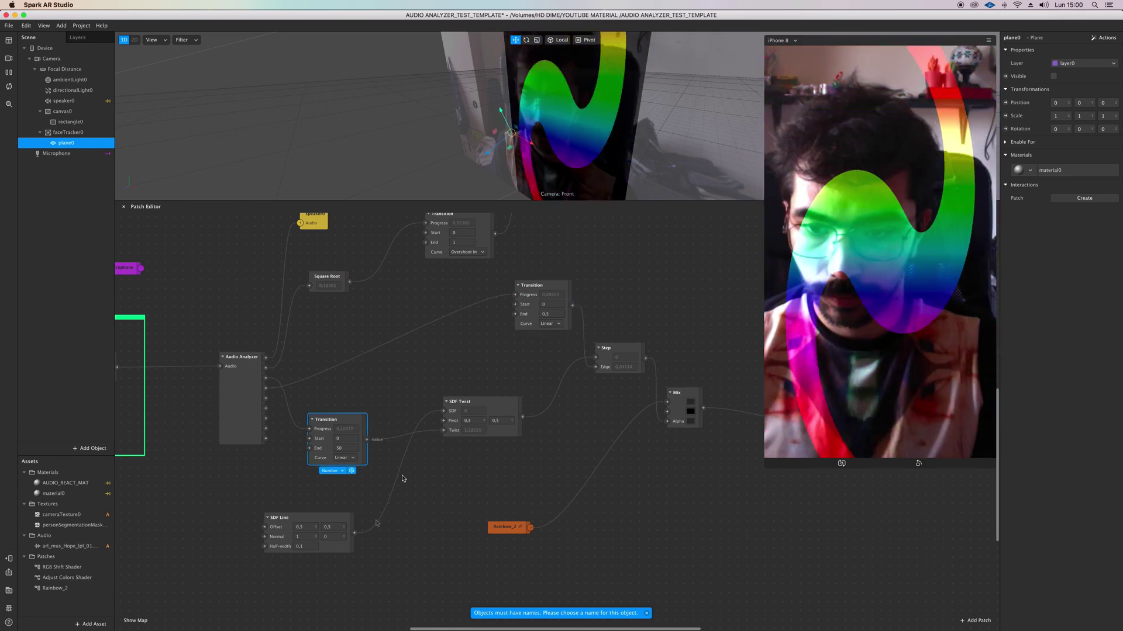
scroll(397, 488, "left", 2)
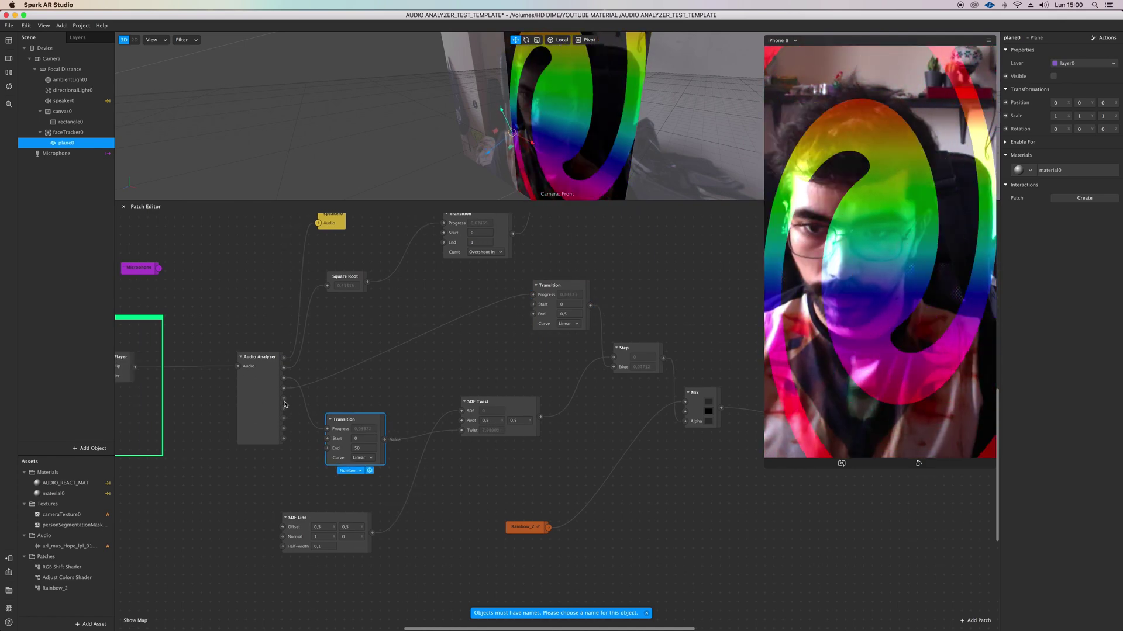
left_click_drag(283, 399, 281, 528)
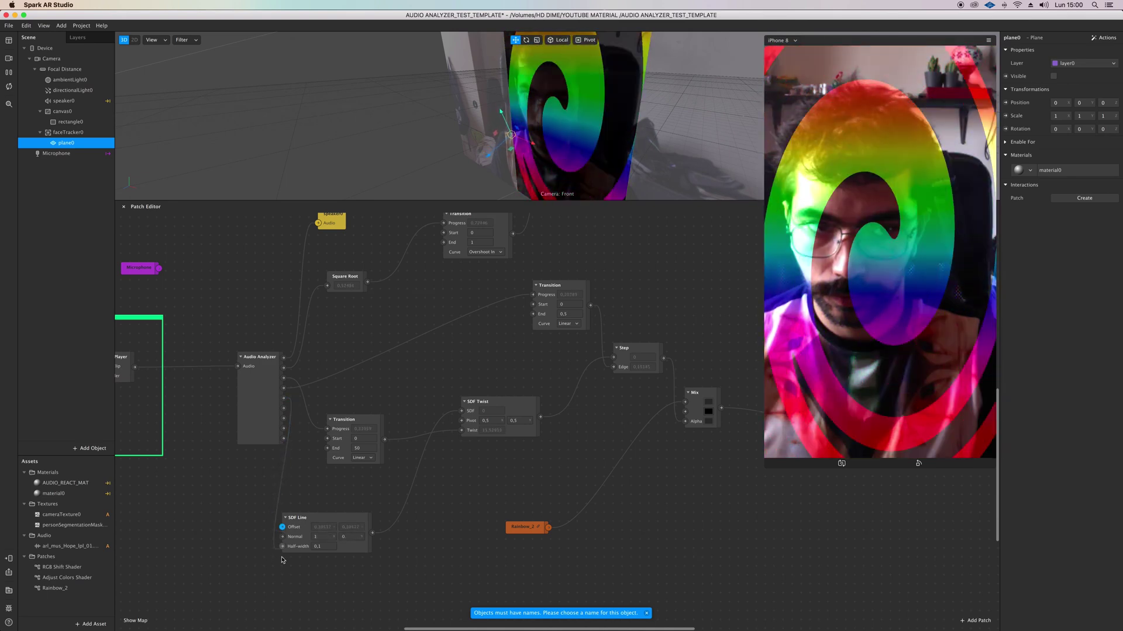
left_click_drag(282, 554, 463, 422)
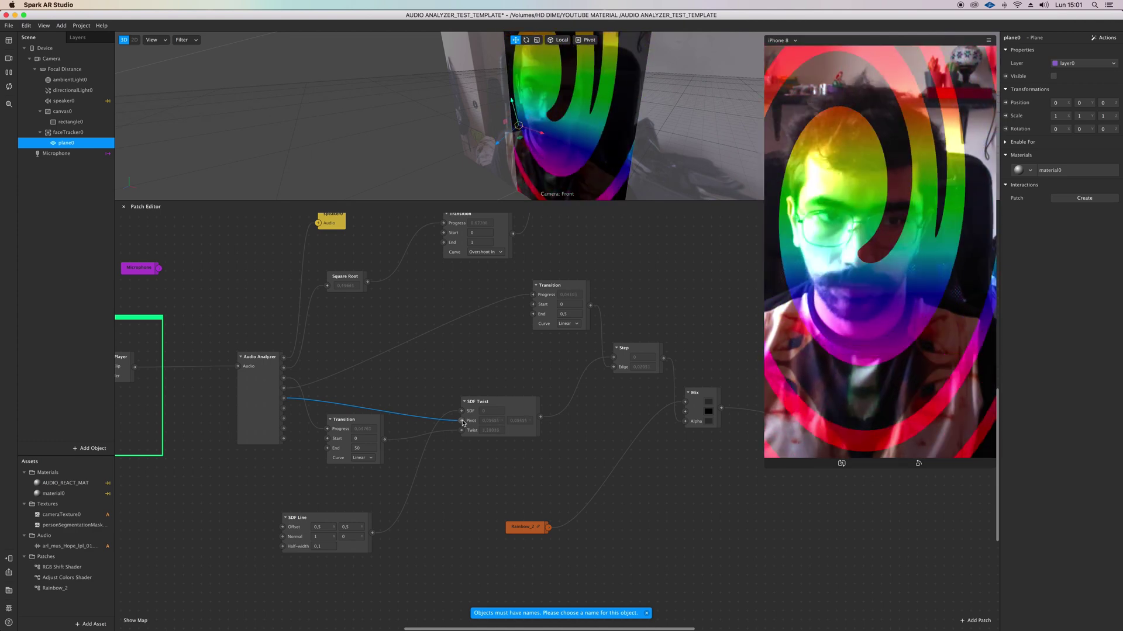
left_click_drag(463, 423, 684, 413)
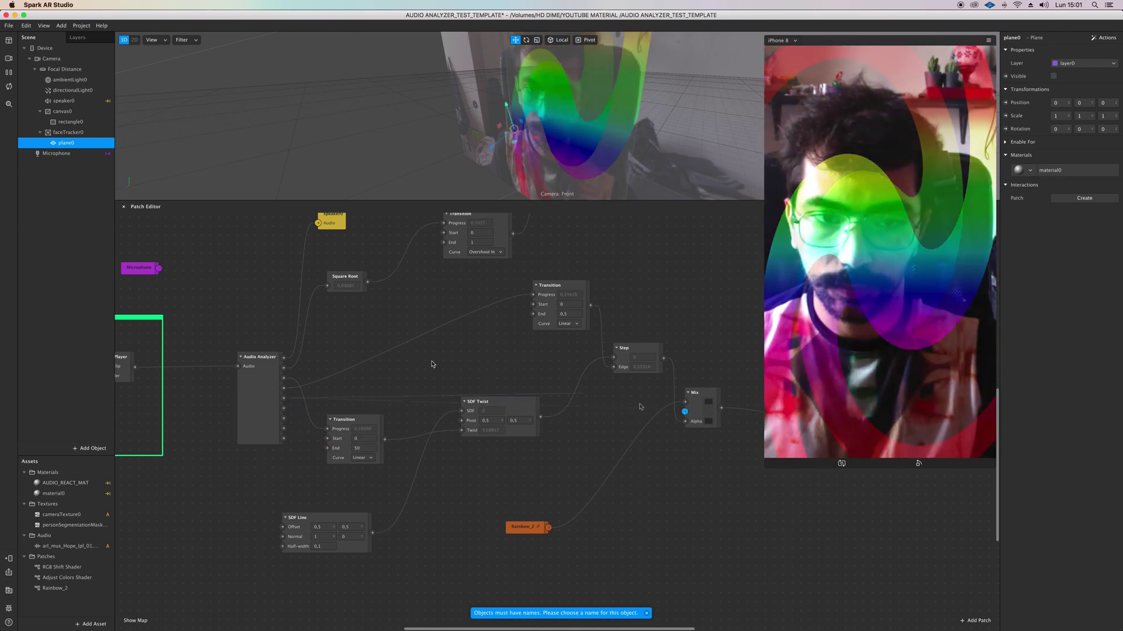
Add a Color Space patch fed by the Audio Analyzer's fifth output, and make room by moving SDF Twist below it
left_click_drag(283, 398, 439, 378)
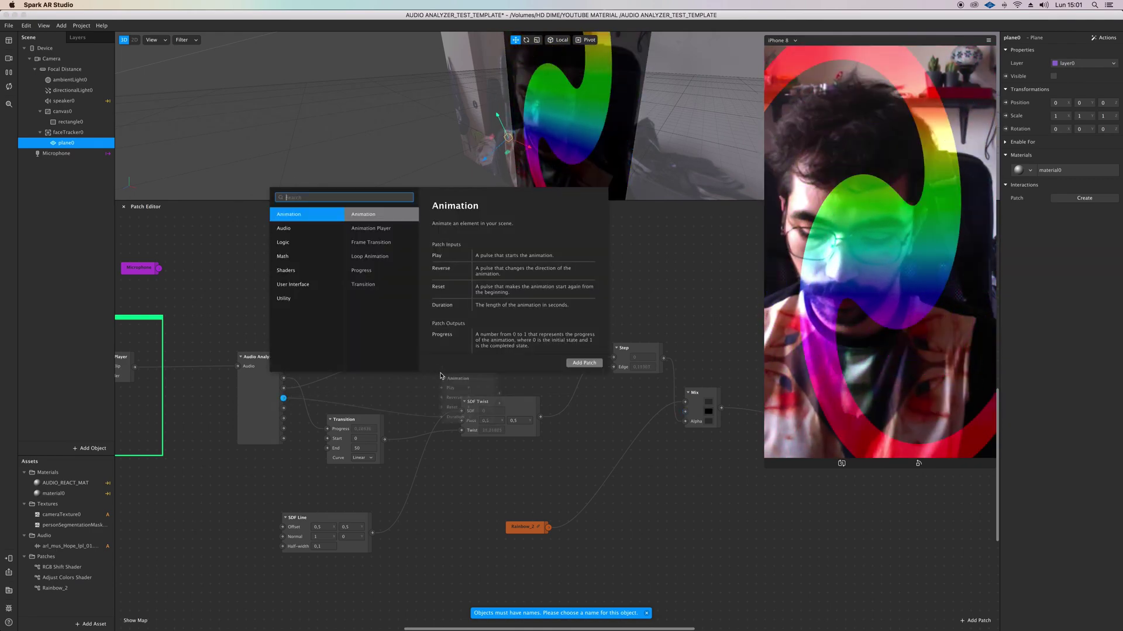
type("COLOR")
key("Down")
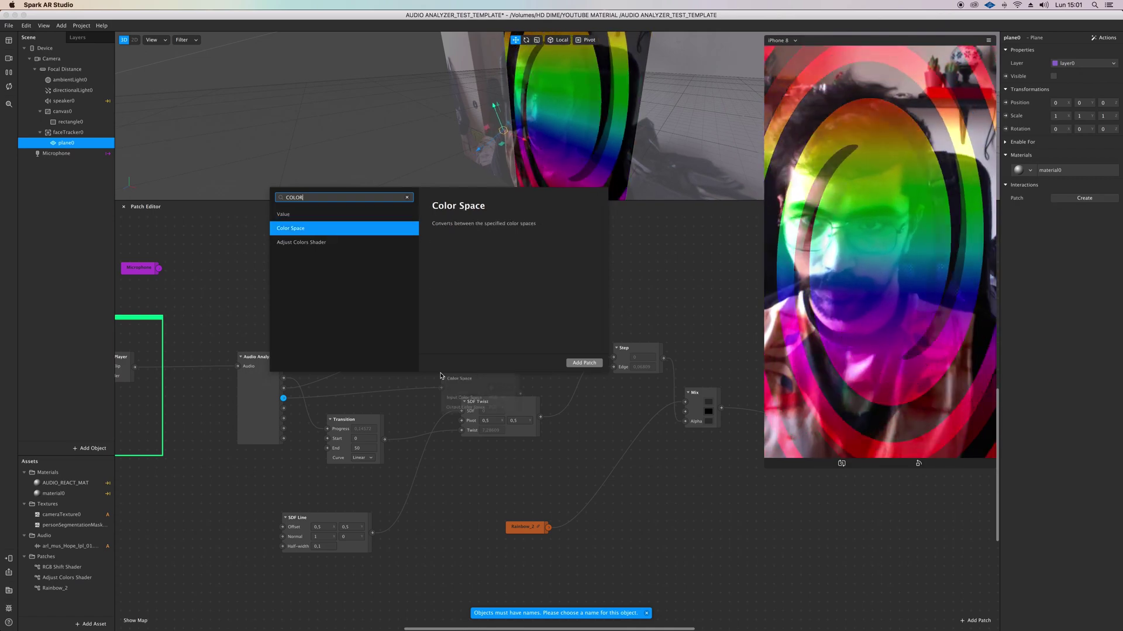
key("Return")
left_click_drag(462, 381, 685, 413)
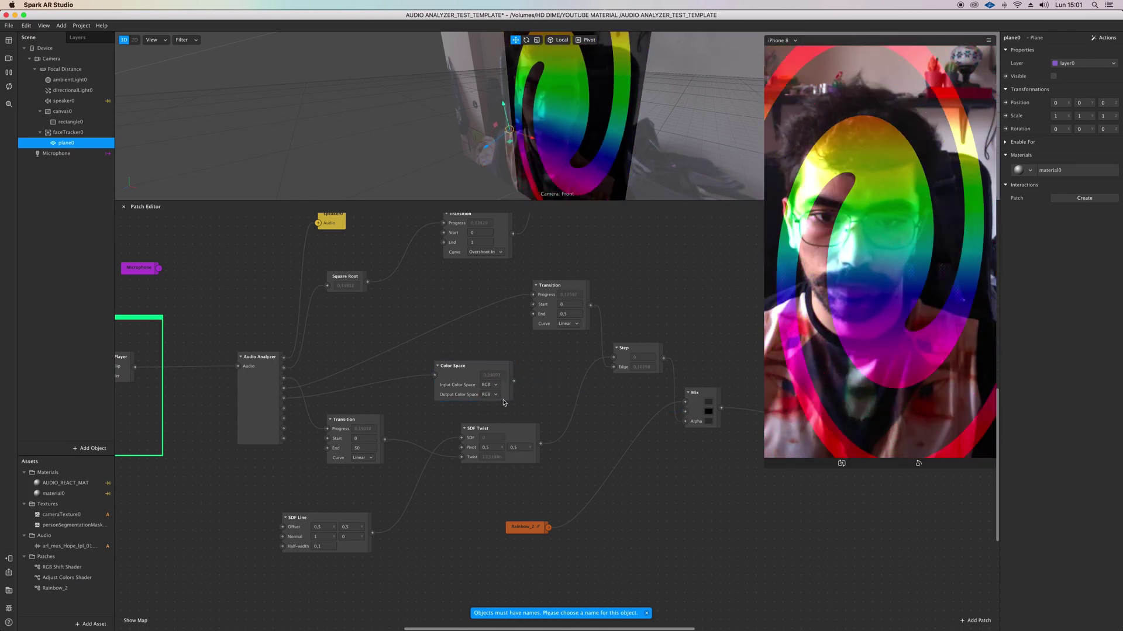
Set Color Space's output color space to HSV and connect the patch to Mix's second input
left_click(495, 395)
left_click(497, 405)
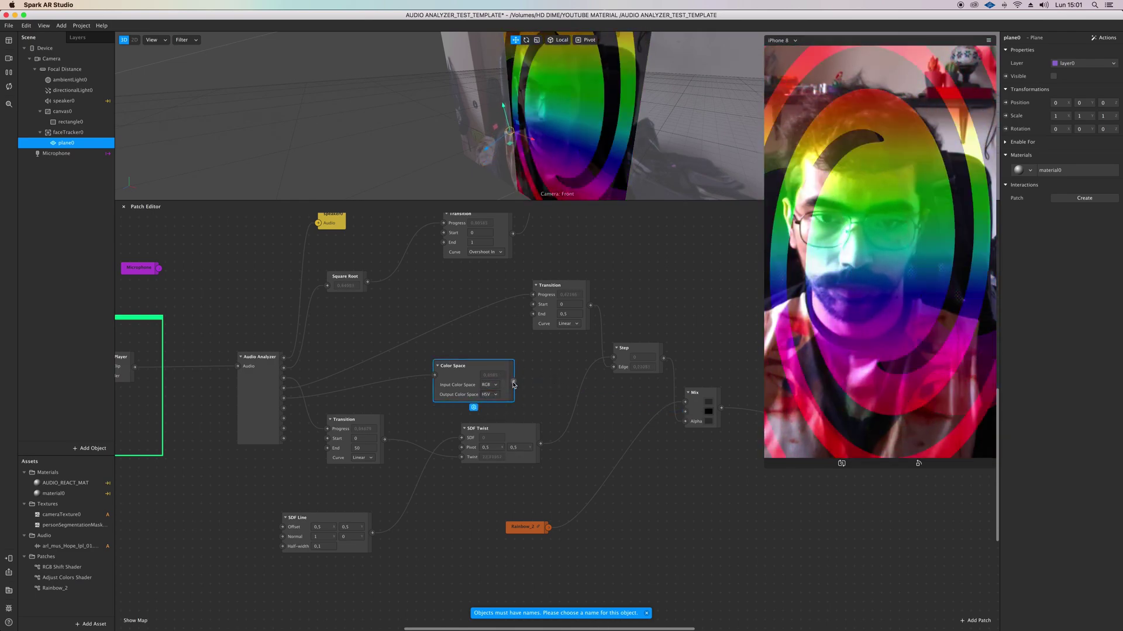
left_click_drag(513, 384, 686, 413)
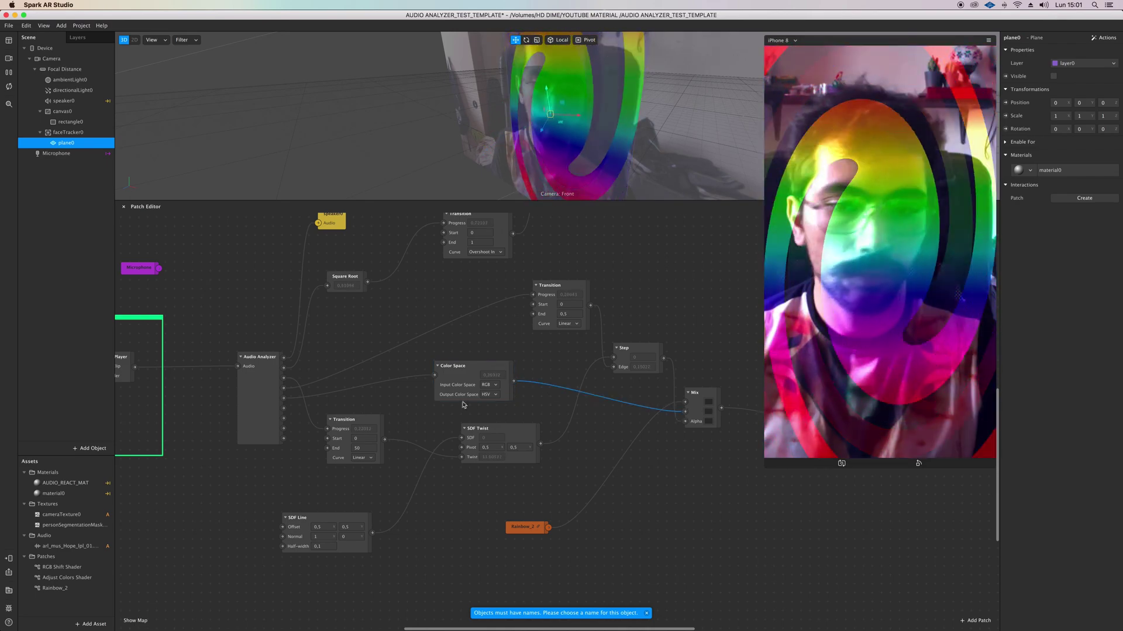
Set Color Space to convert from HSV input to HSL output
left_click(495, 394)
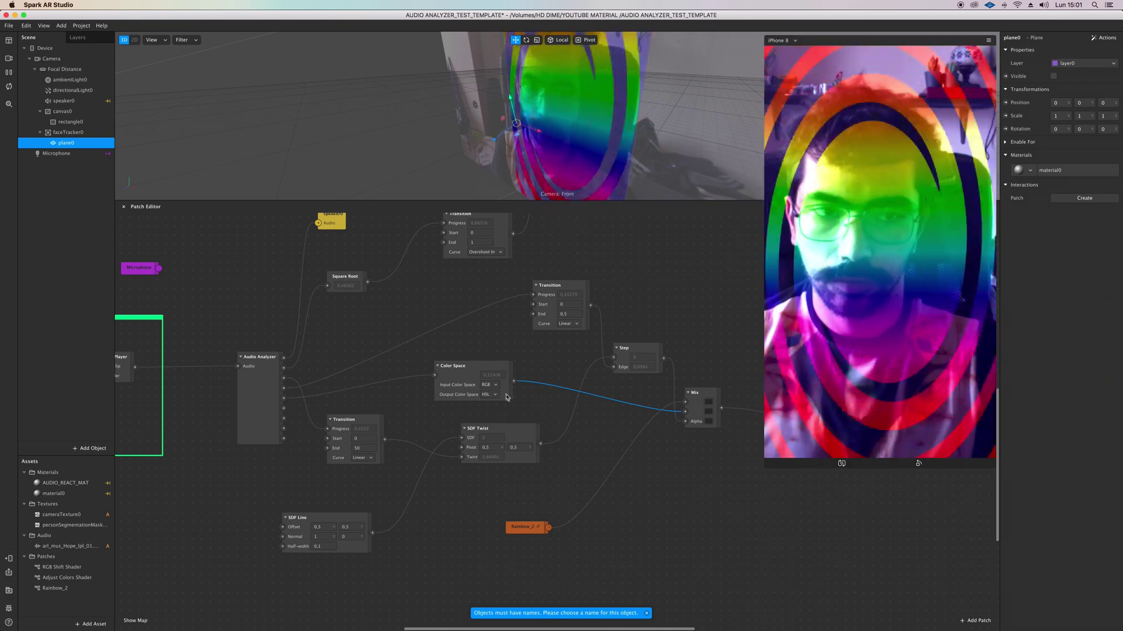
left_click(490, 385)
left_click(500, 396)
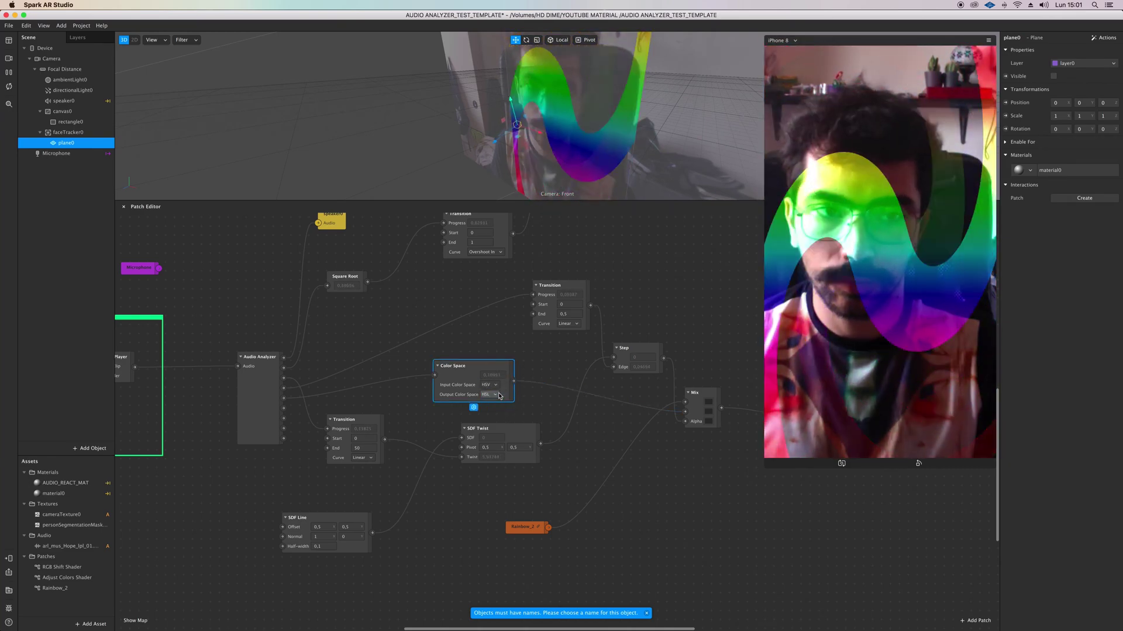
Move Mix lower, and test it with its Rainbow_2 and Step connections removed in turn
scroll(511, 396, "up", 1)
scroll(503, 404, "right", 8)
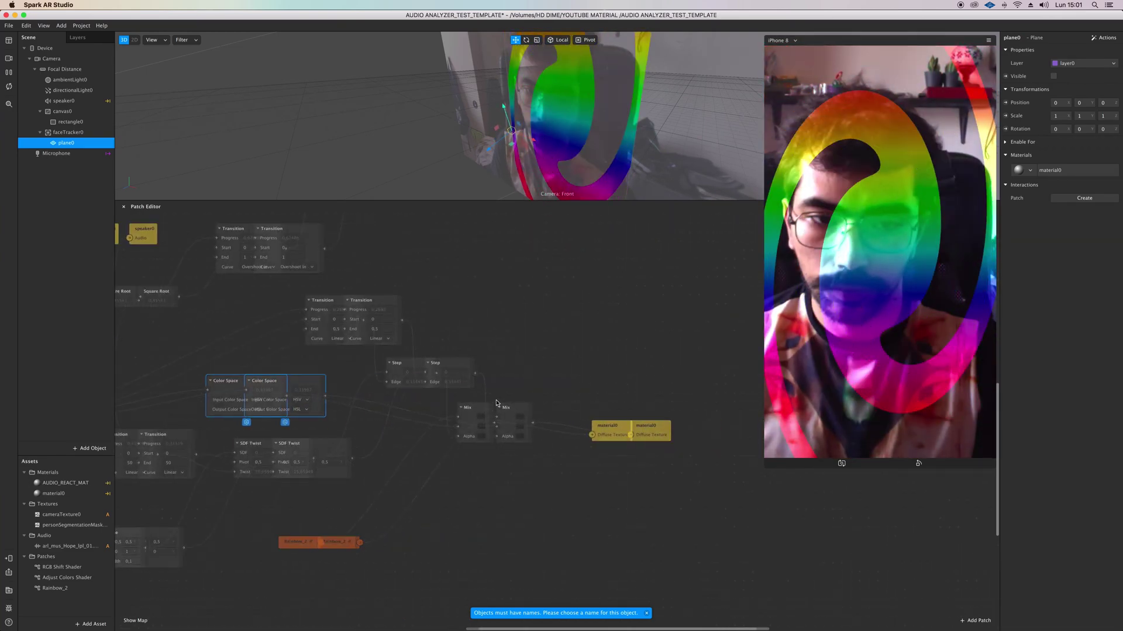
left_click_drag(461, 421, 419, 471)
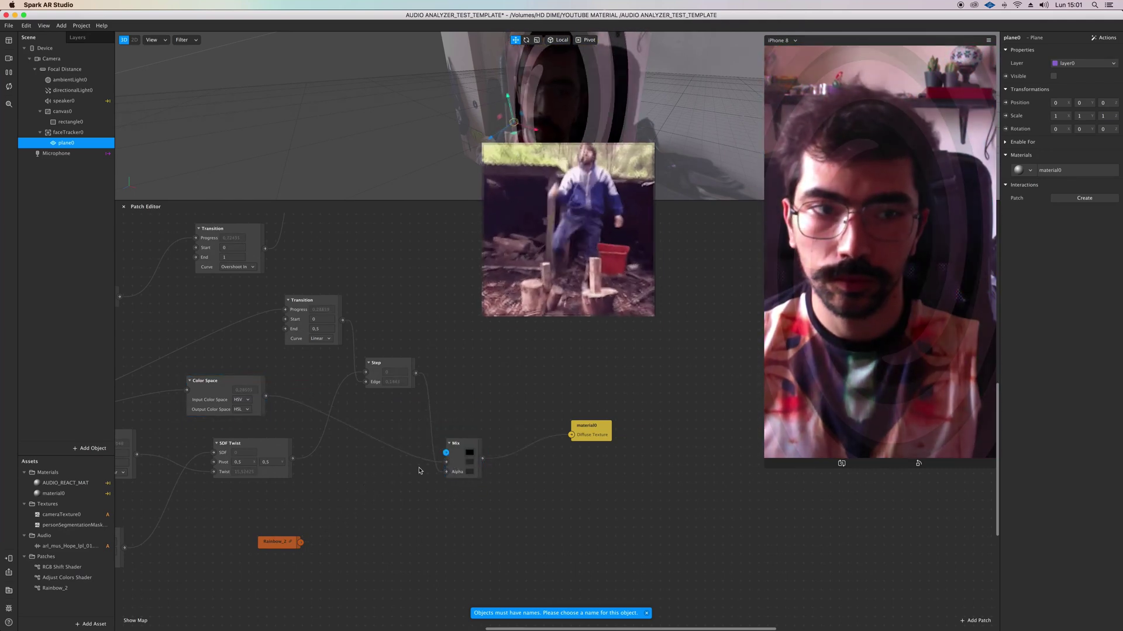
key("super+z")
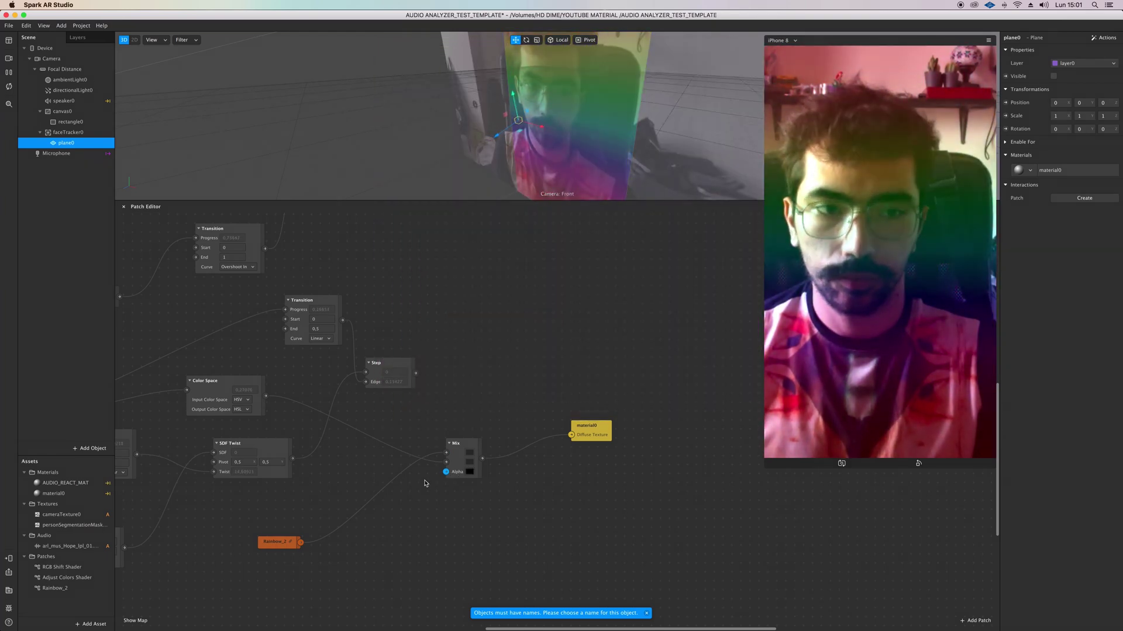
Add a Multiply patch fed by RGB Shift Shader's output, and connect Color Space's output to its second input
scroll(425, 483, "up", 6)
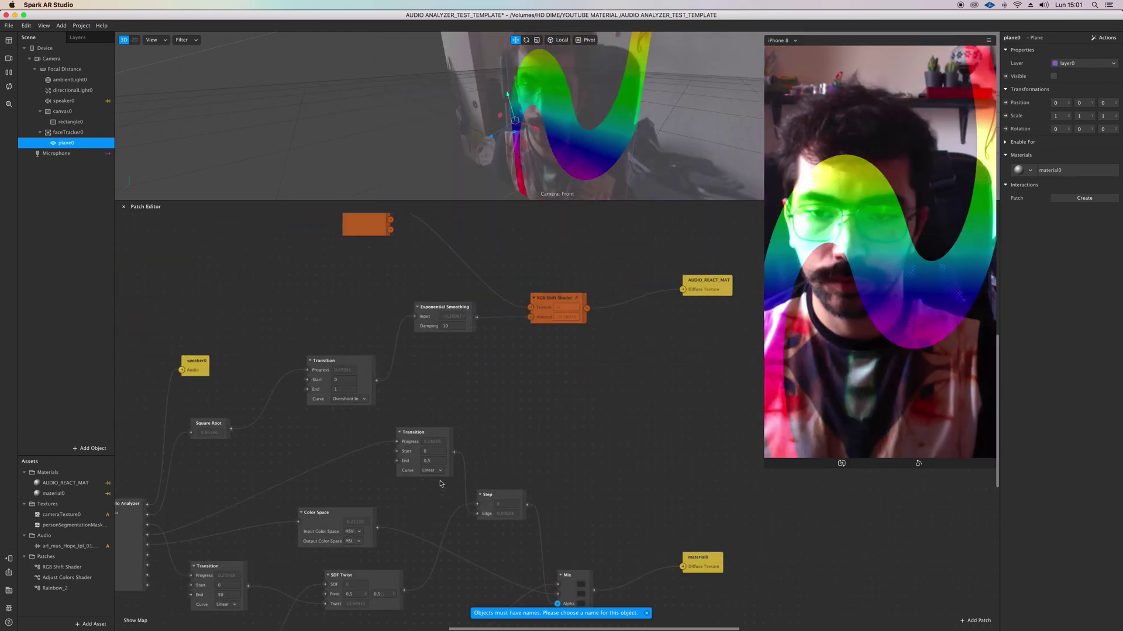
scroll(477, 446, "down", 3)
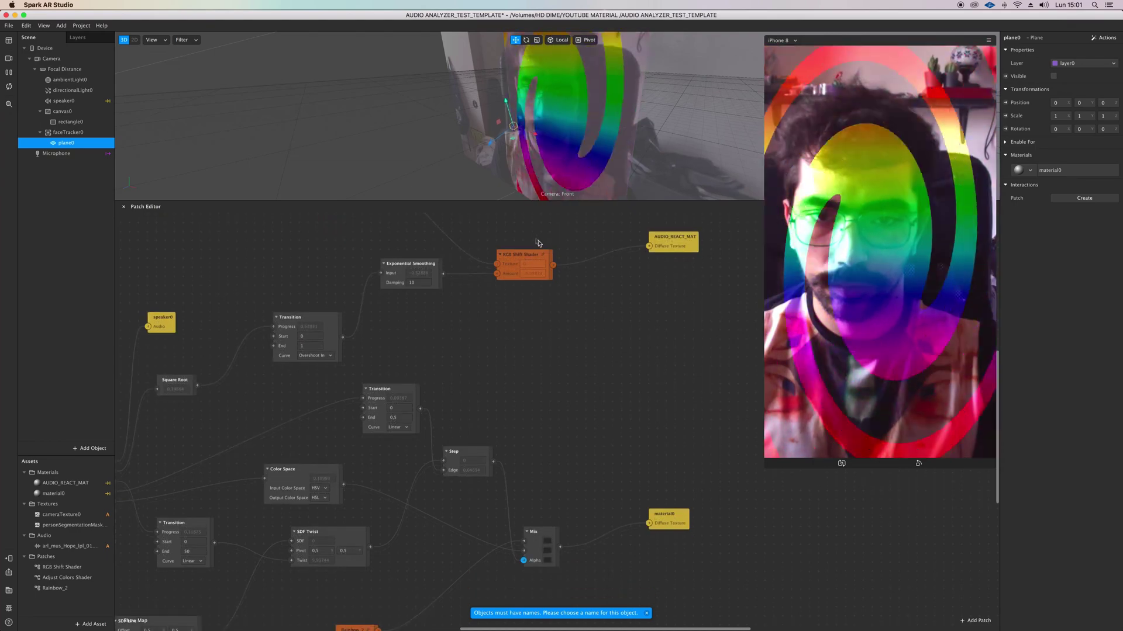
double_click(566, 364)
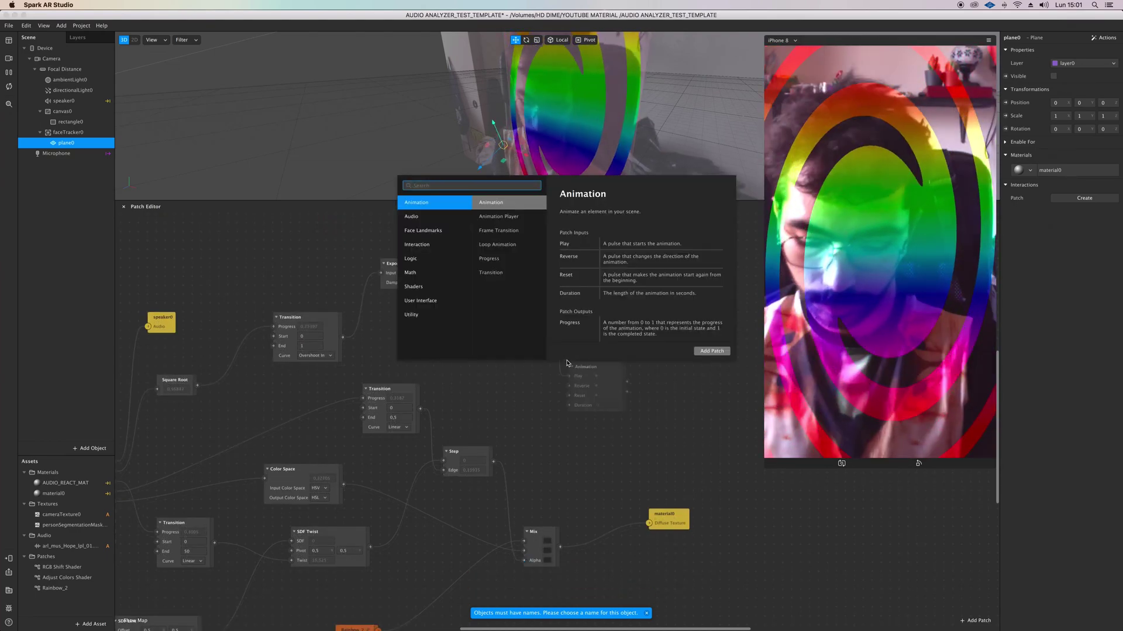
type("MULTI")
key("Return")
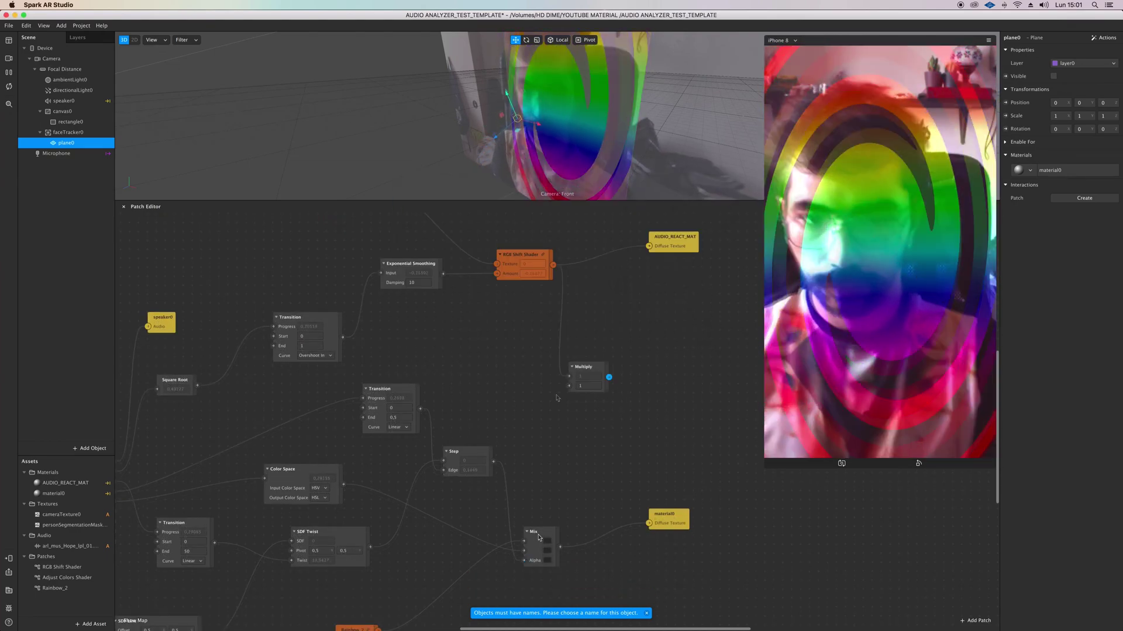
left_click(343, 484)
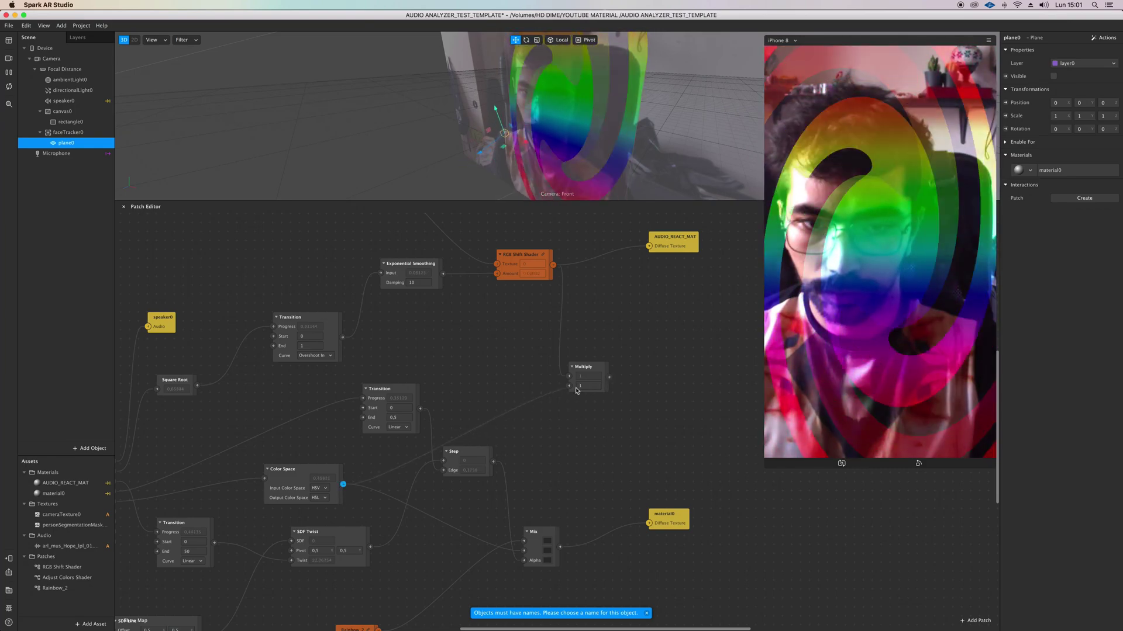
left_click(569, 386)
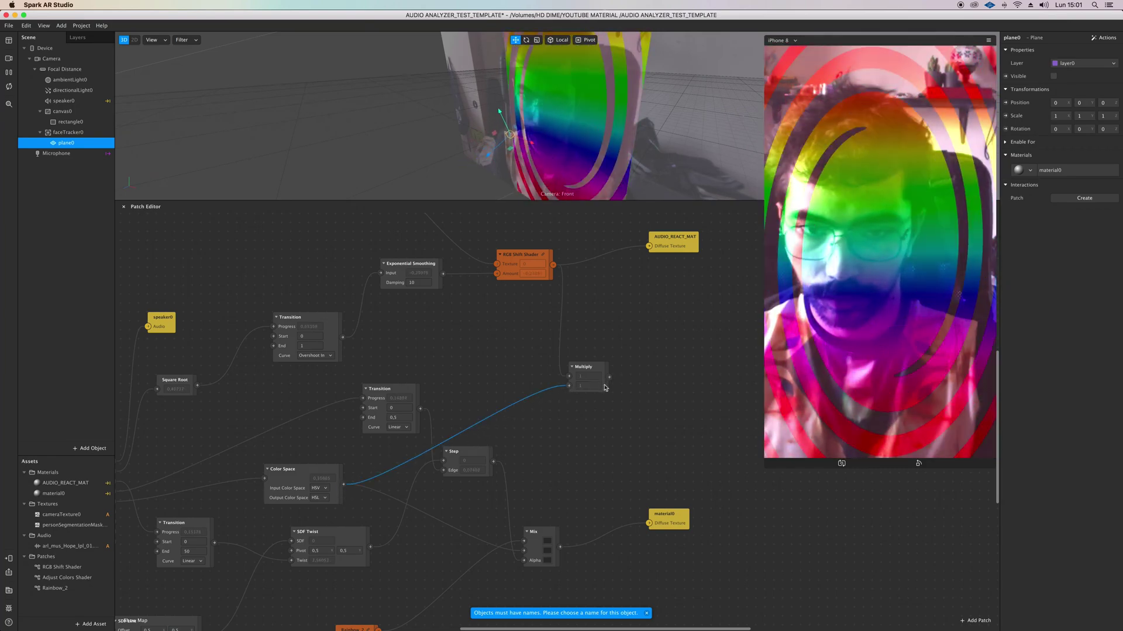
Connect Multiply's output to Mix's second input, and move that connection to Mix's first input
left_click(609, 377)
left_click(523, 551)
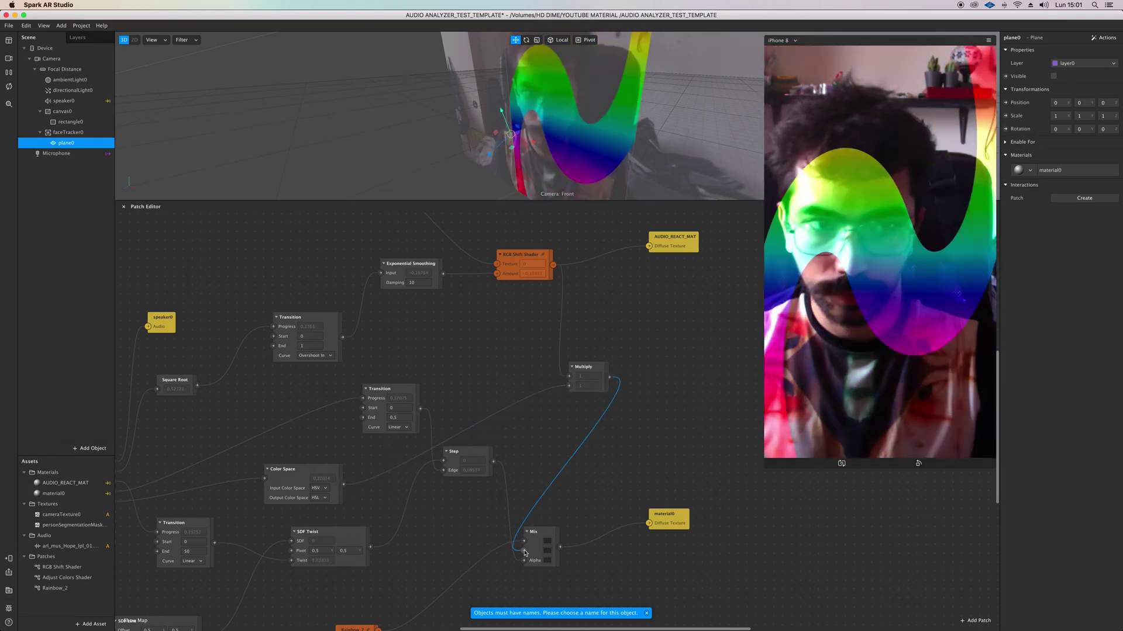
left_click_drag(524, 553, 525, 544)
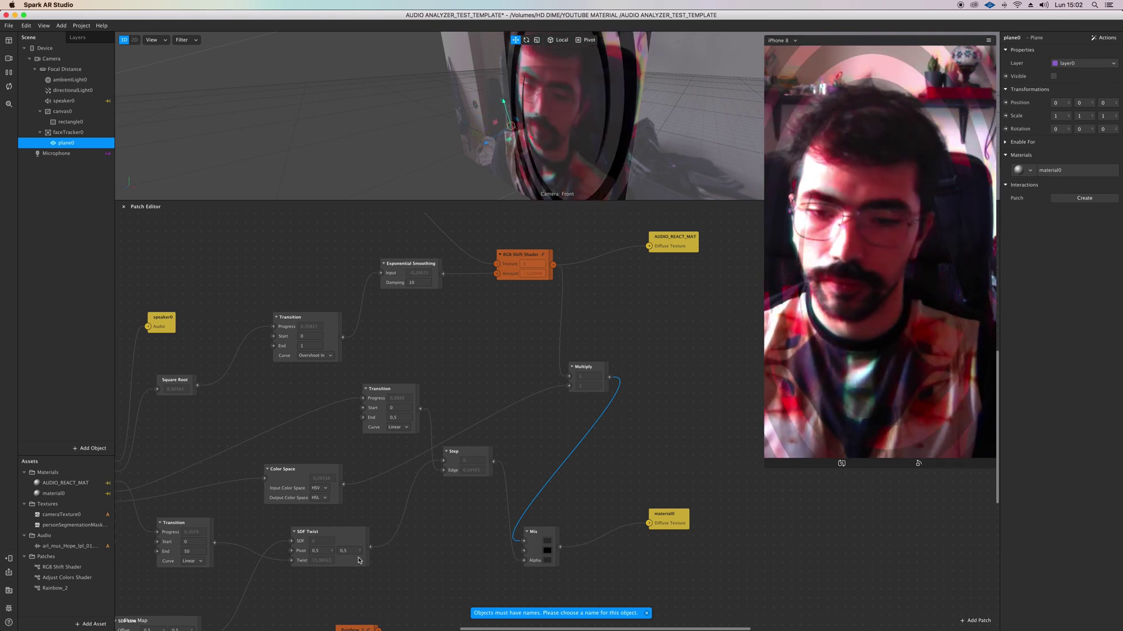
Try Color Space as the source for Mix's second input, and remove that connection
left_click_drag(344, 485, 524, 551)
left_click(526, 552)
key("BackSpace")
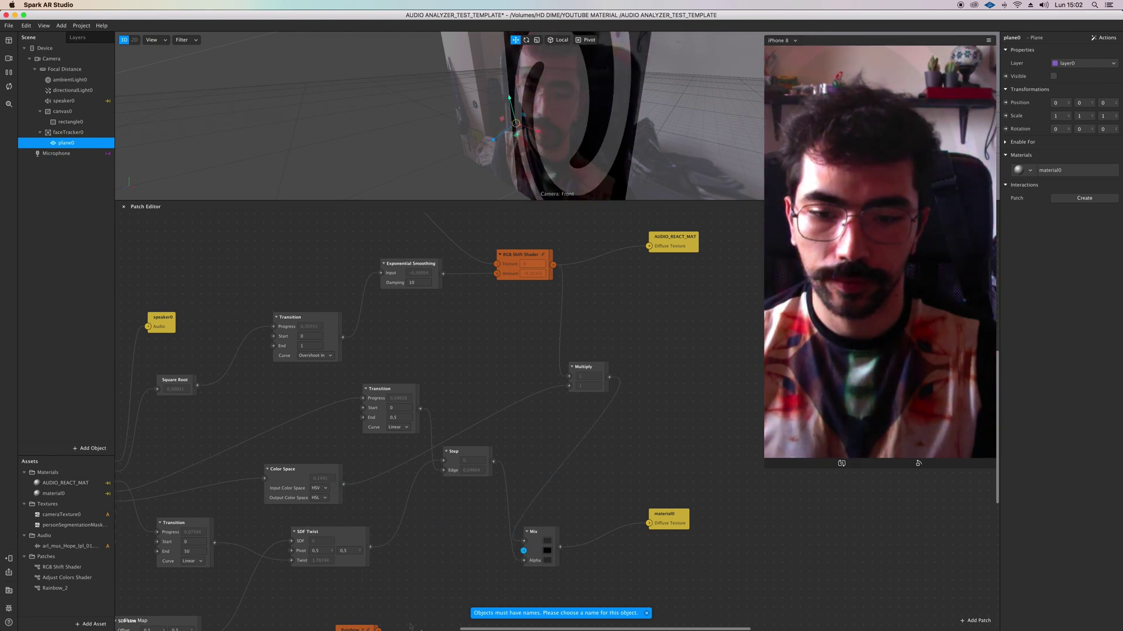
Connect Rainbow_2's output to Mix's Alpha input in place of Step
scroll(397, 585, "down", 2)
left_click_drag(378, 607, 524, 536)
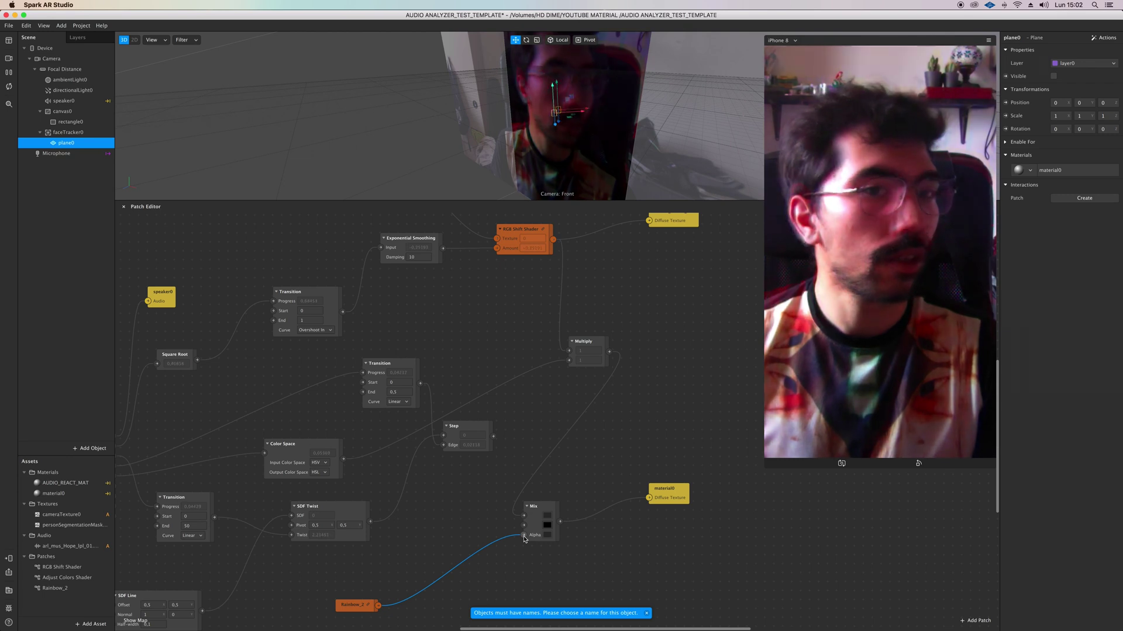
scroll(525, 539, "down", 1)
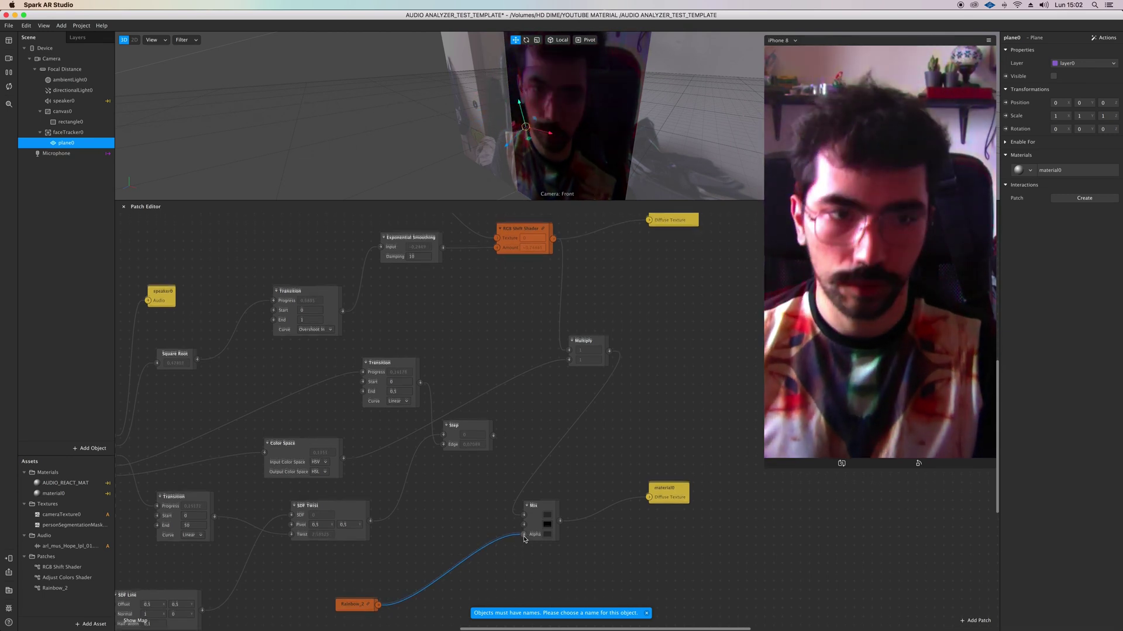
scroll(524, 539, "down", 1)
scroll(524, 539, "up", 1)
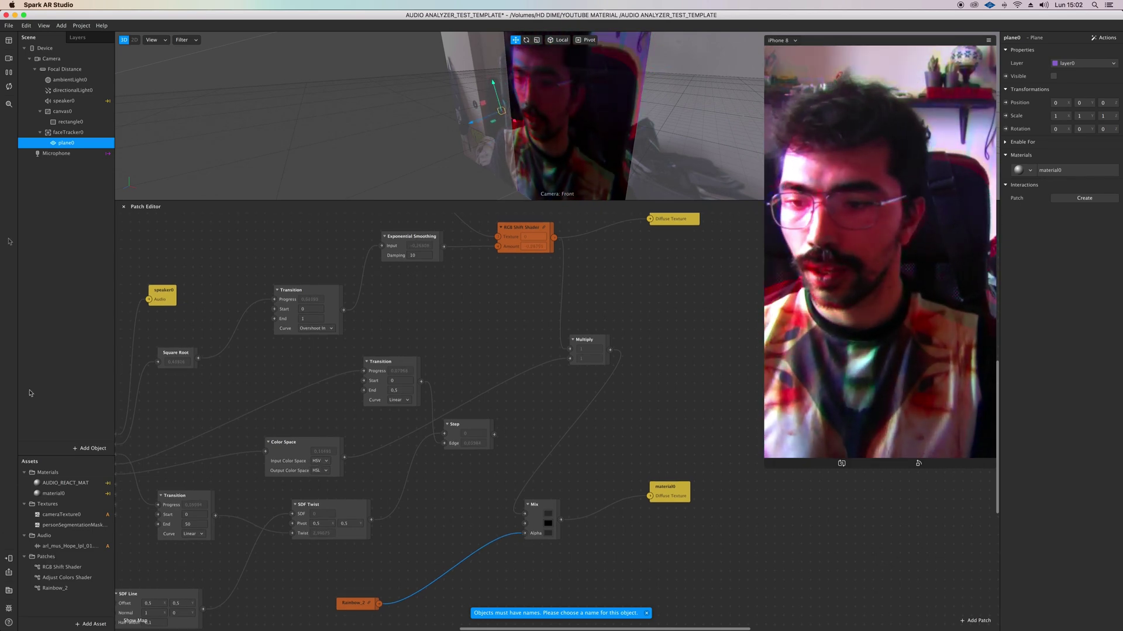
Review the whole patch graph from the audio TESTER group through the Audio Analyzer to the material0 output
scroll(228, 547, "left", 20)
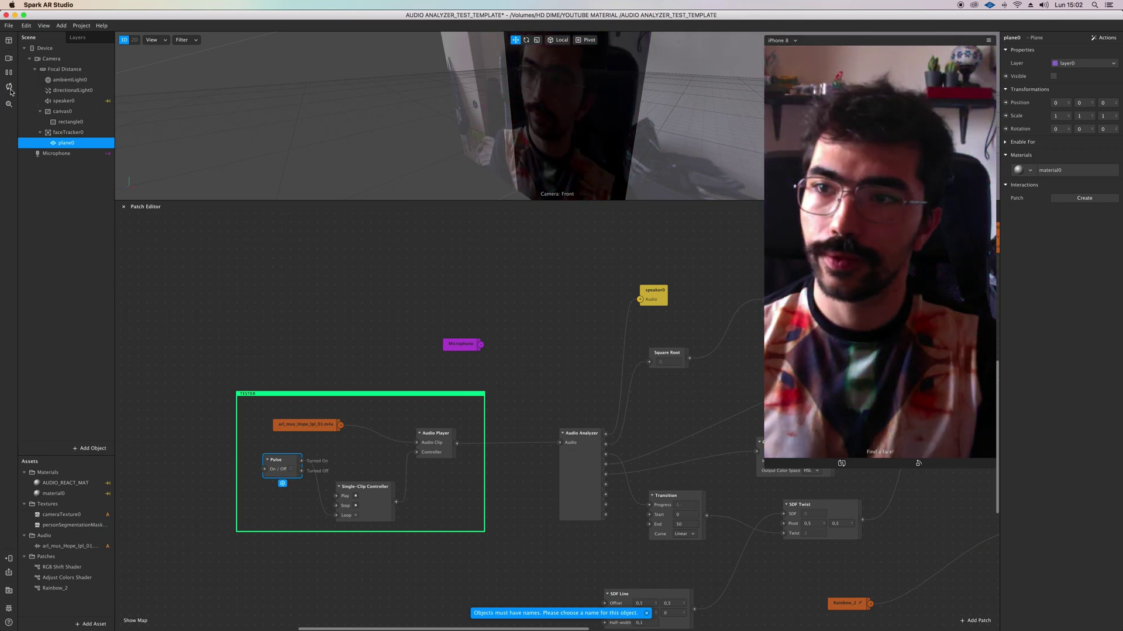
scroll(270, 270, "right", 11)
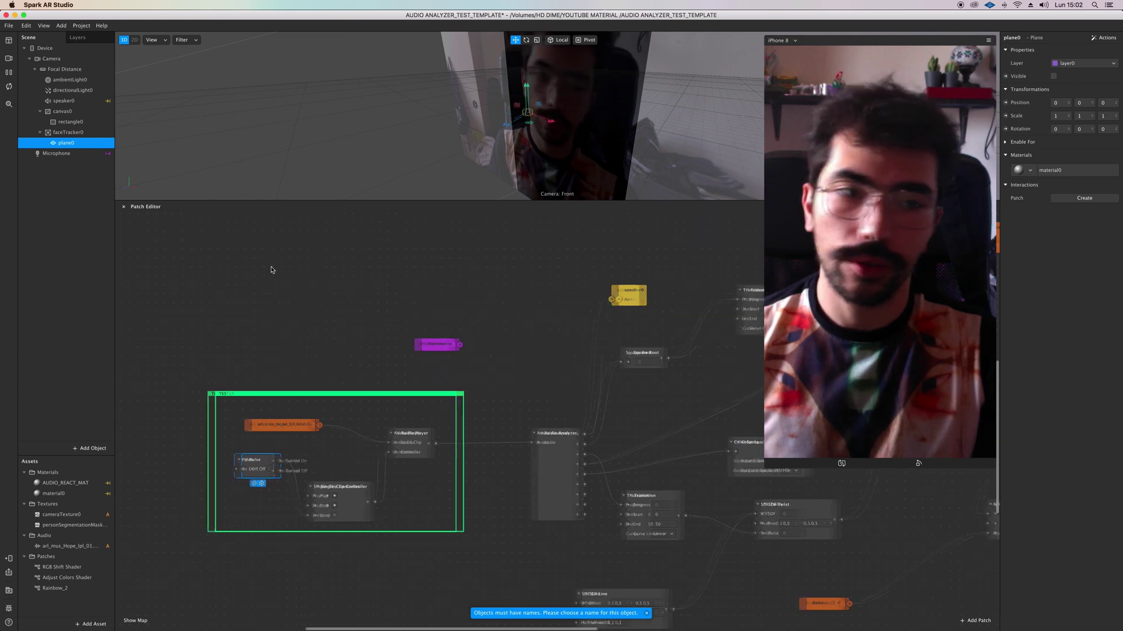
scroll(271, 270, "right", 2)
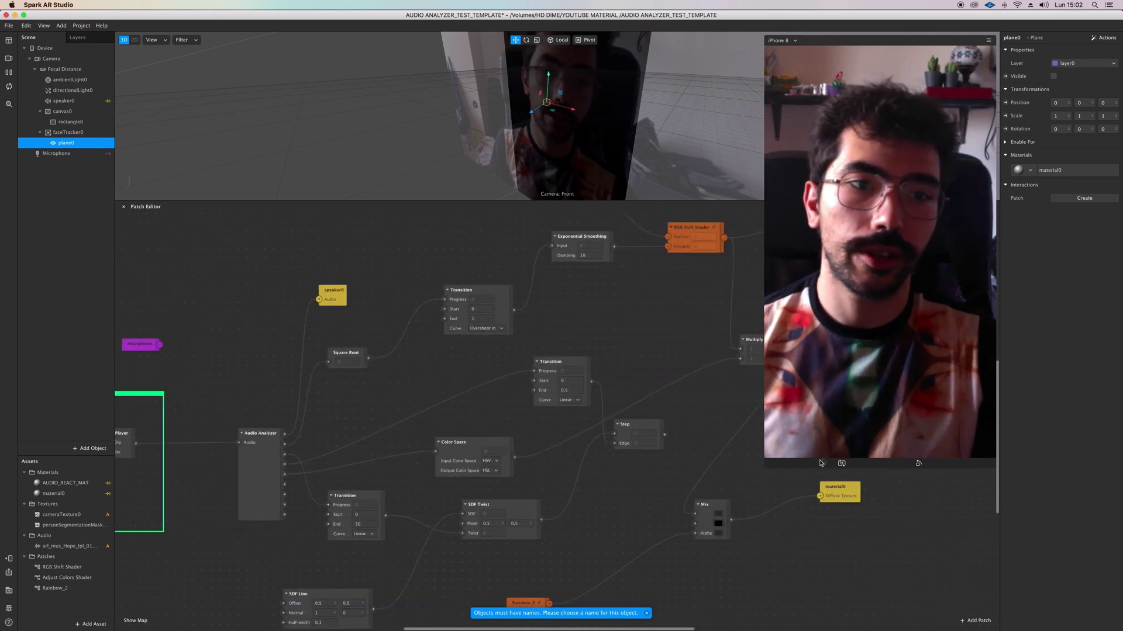
scroll(778, 538, "right", 15)
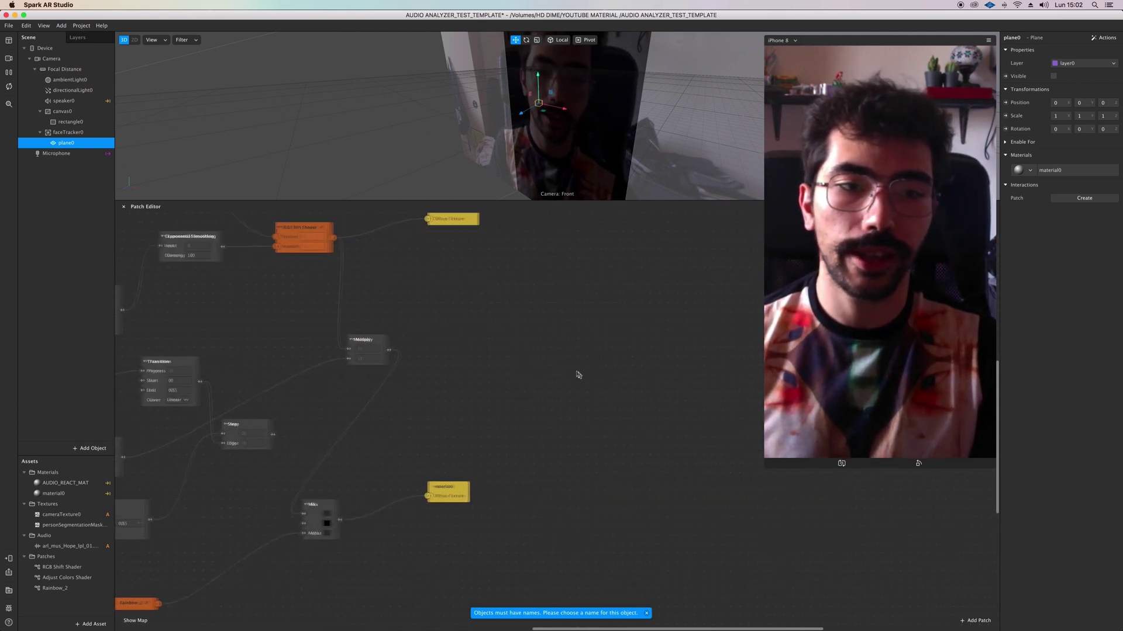
scroll(579, 376, "left", 9)
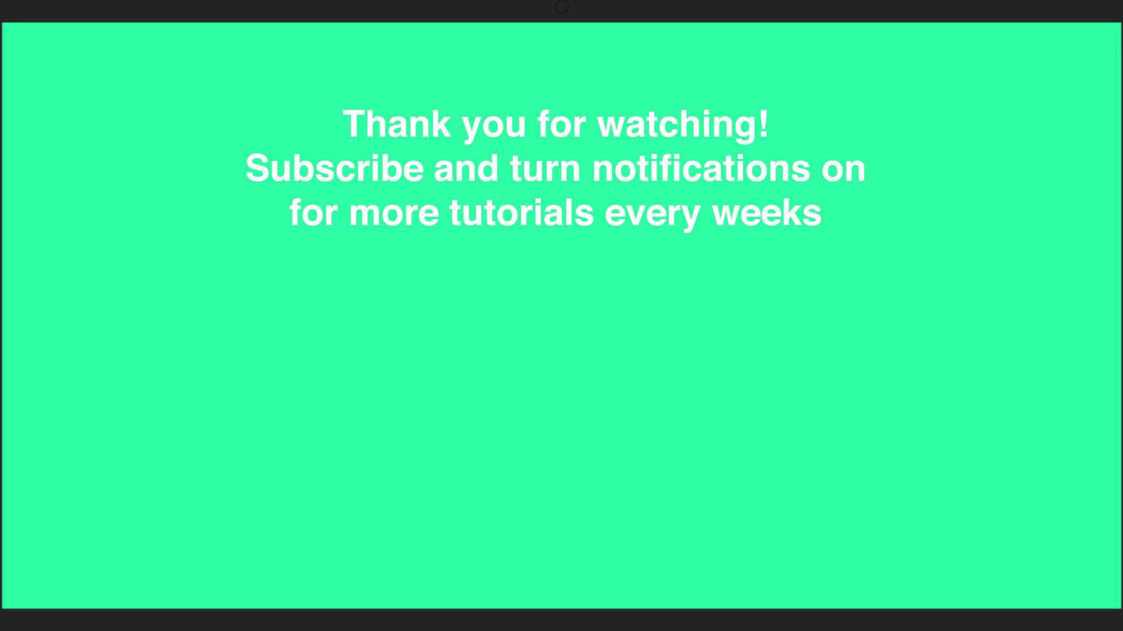